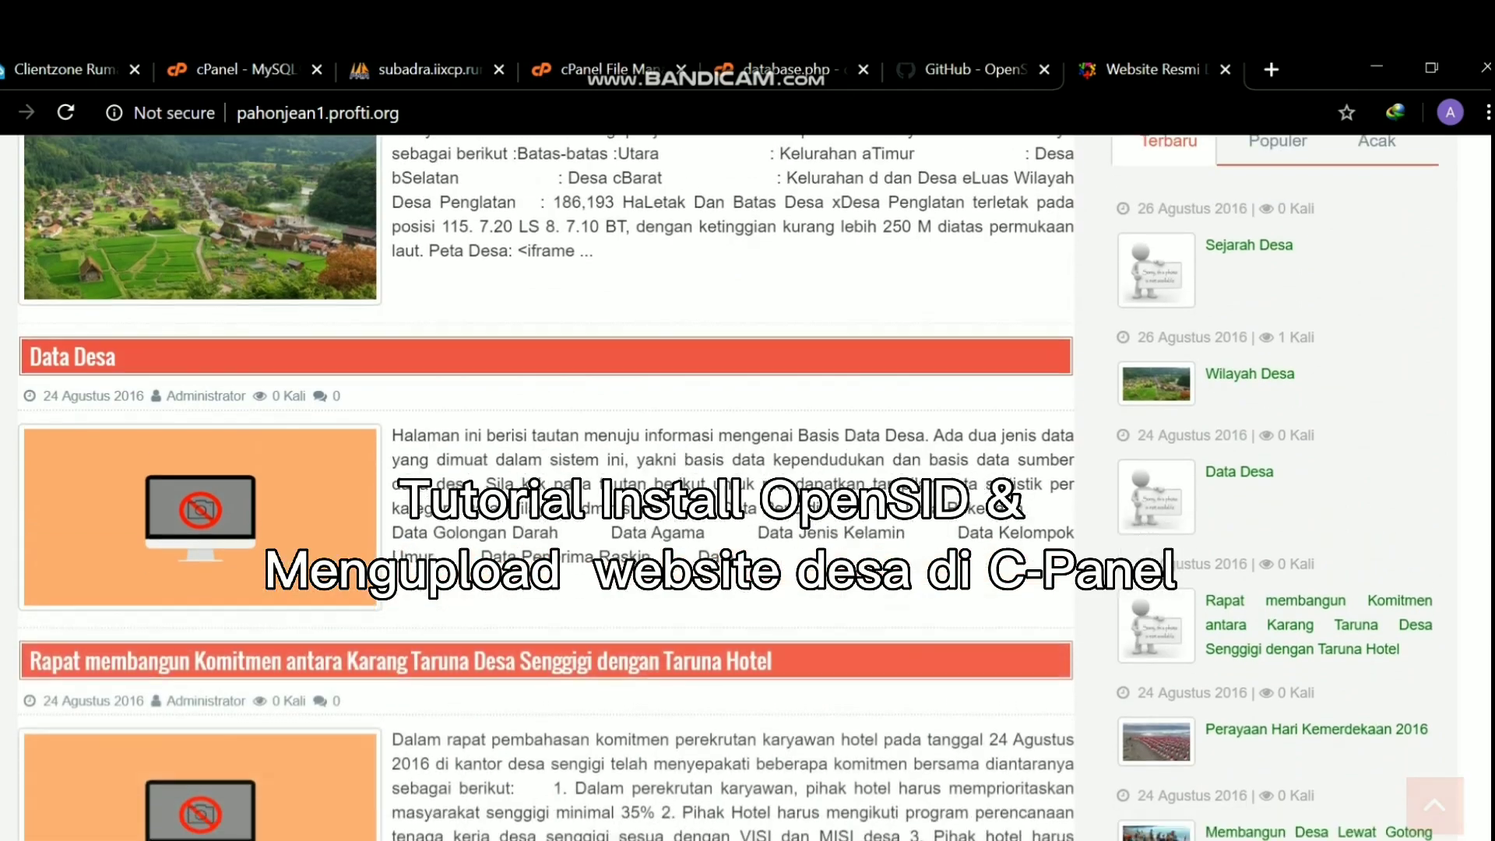
scroll(547, 487, "up", 1)
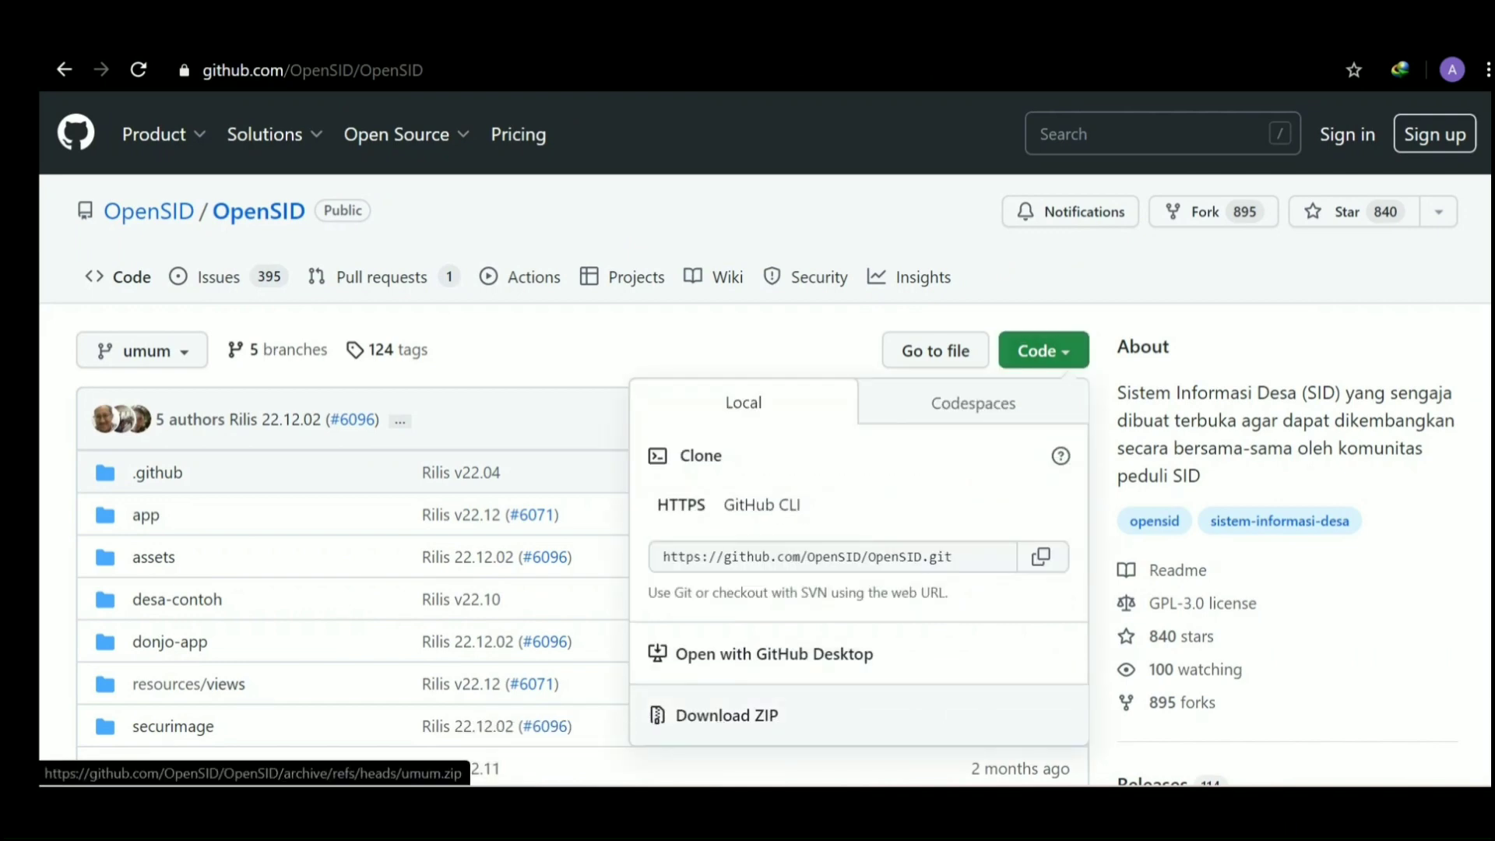
Step: Download the repository ZIP as OpenSID-umum.zip through IDM and minimize the progress window
left_click(726, 715)
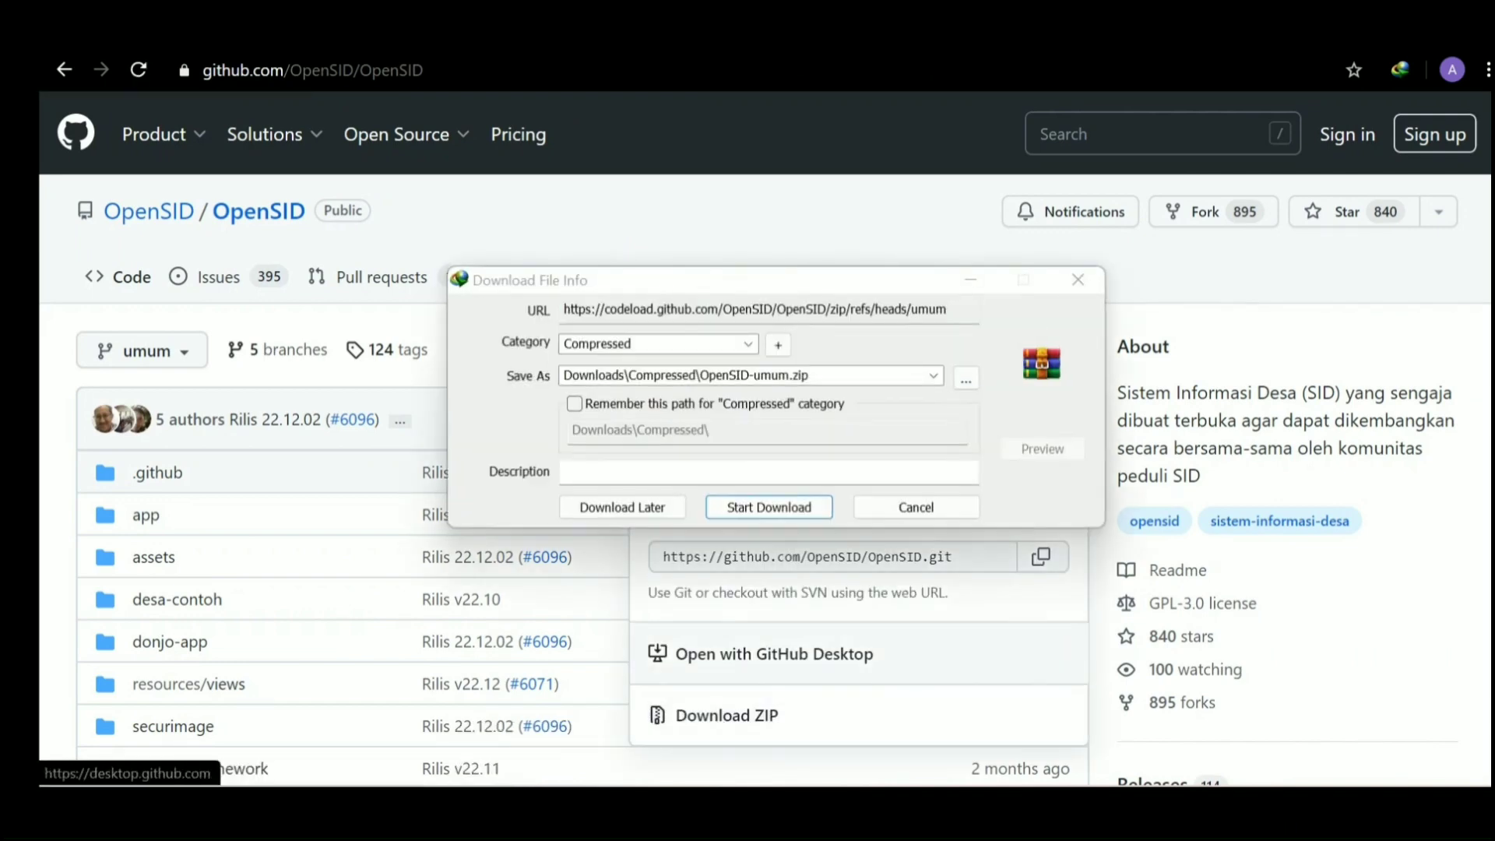
key("Return")
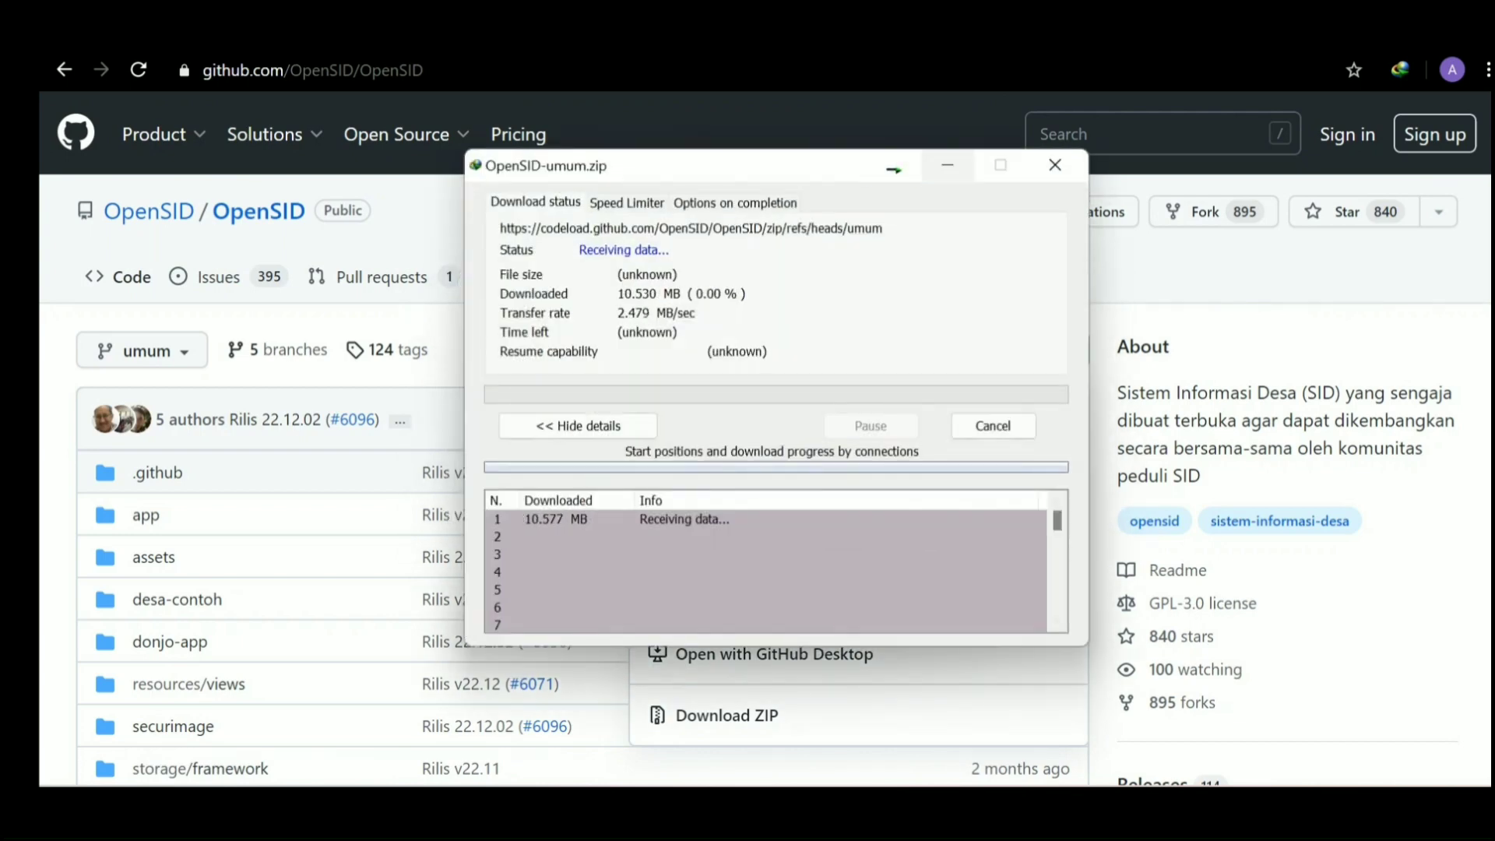
left_click(946, 165)
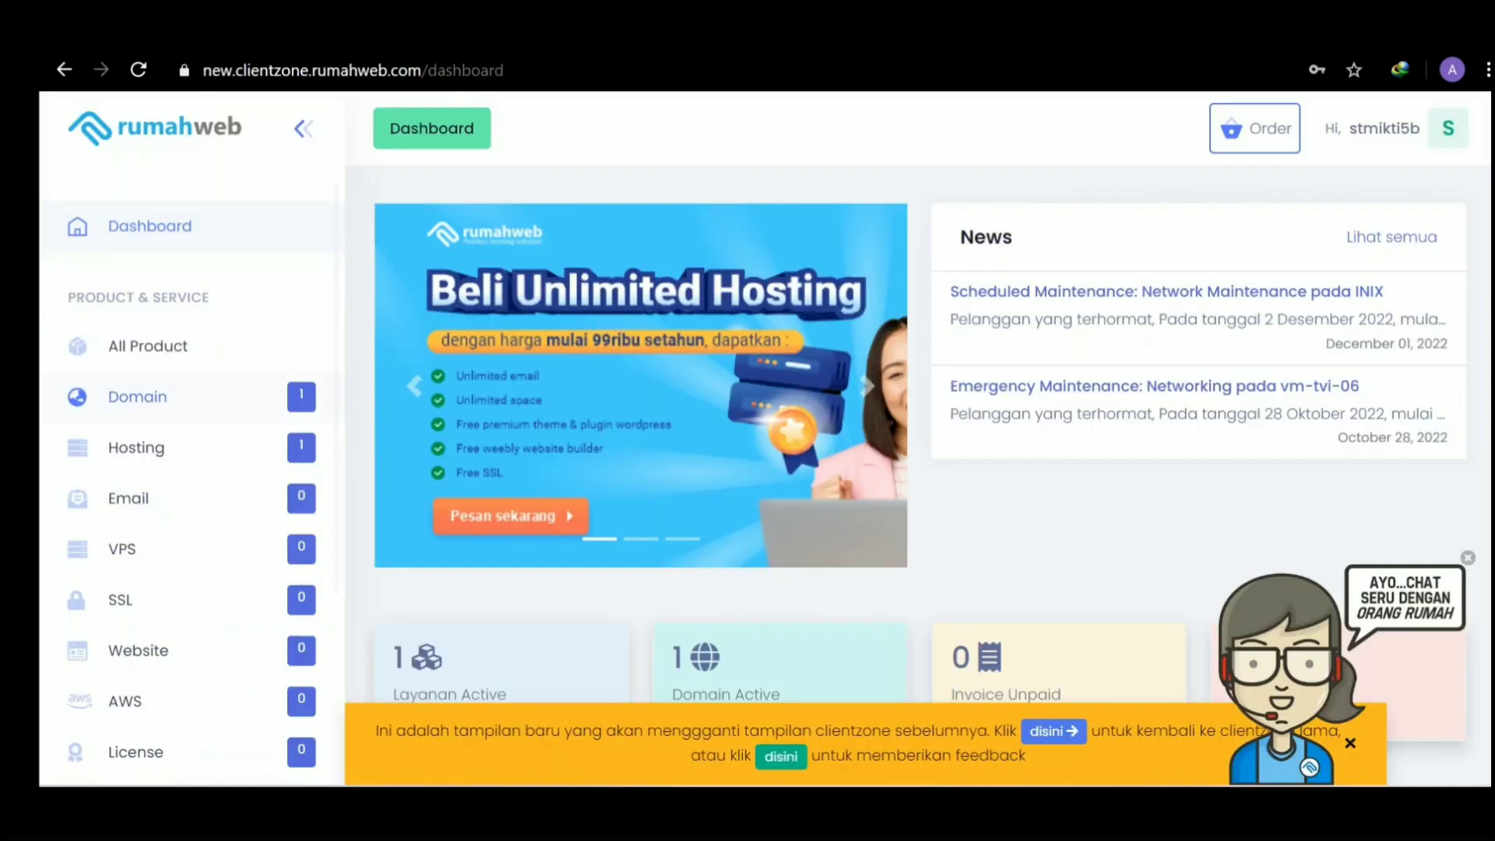
Step: From the Hosting list, manage the profti.org plan and log in to its cPanel
left_click(136, 448)
scroll(919, 436, "down", 3)
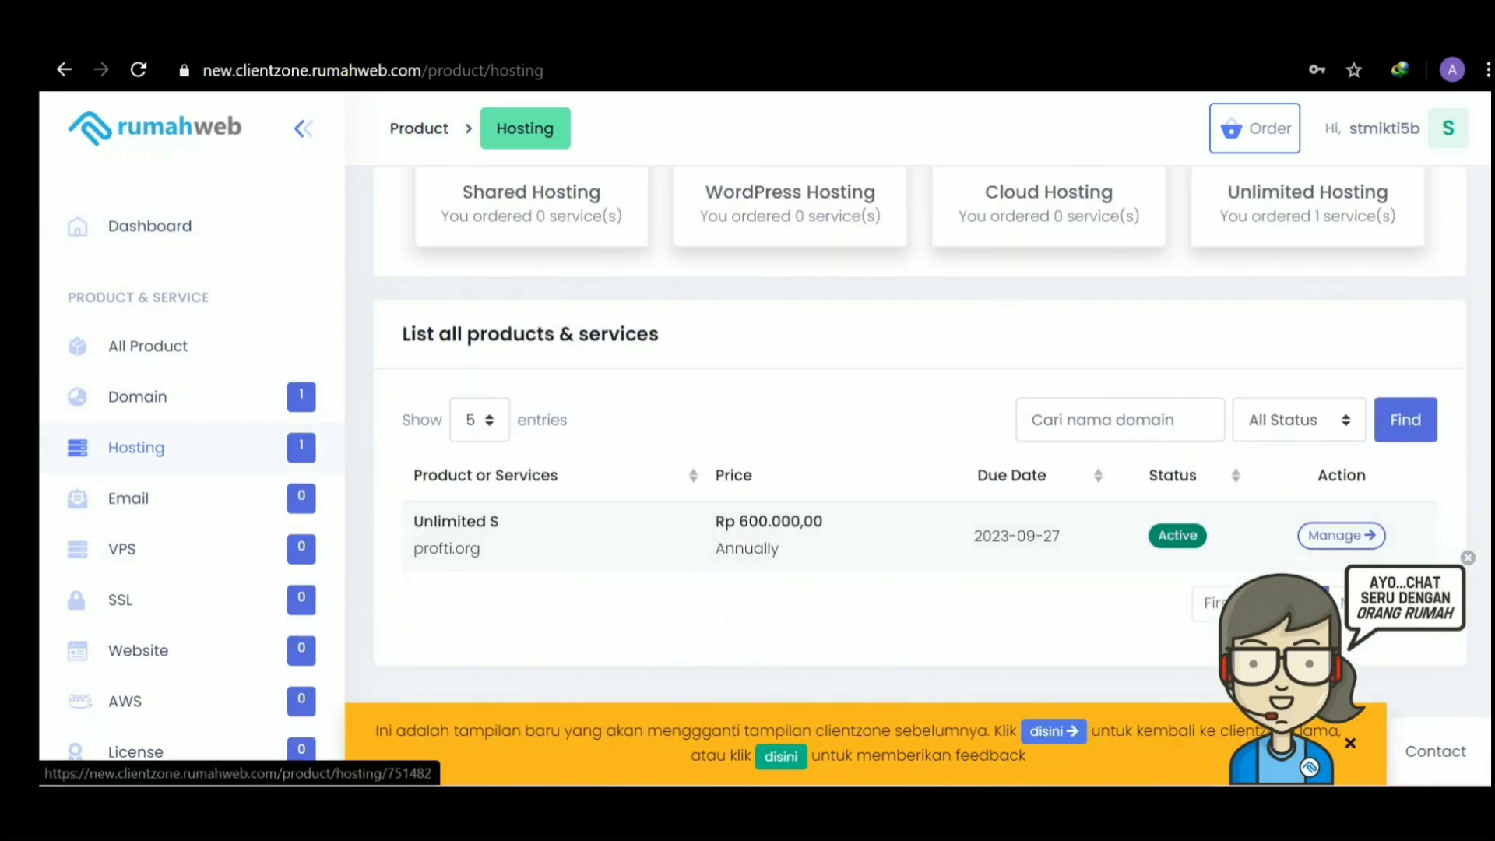
left_click(1340, 535)
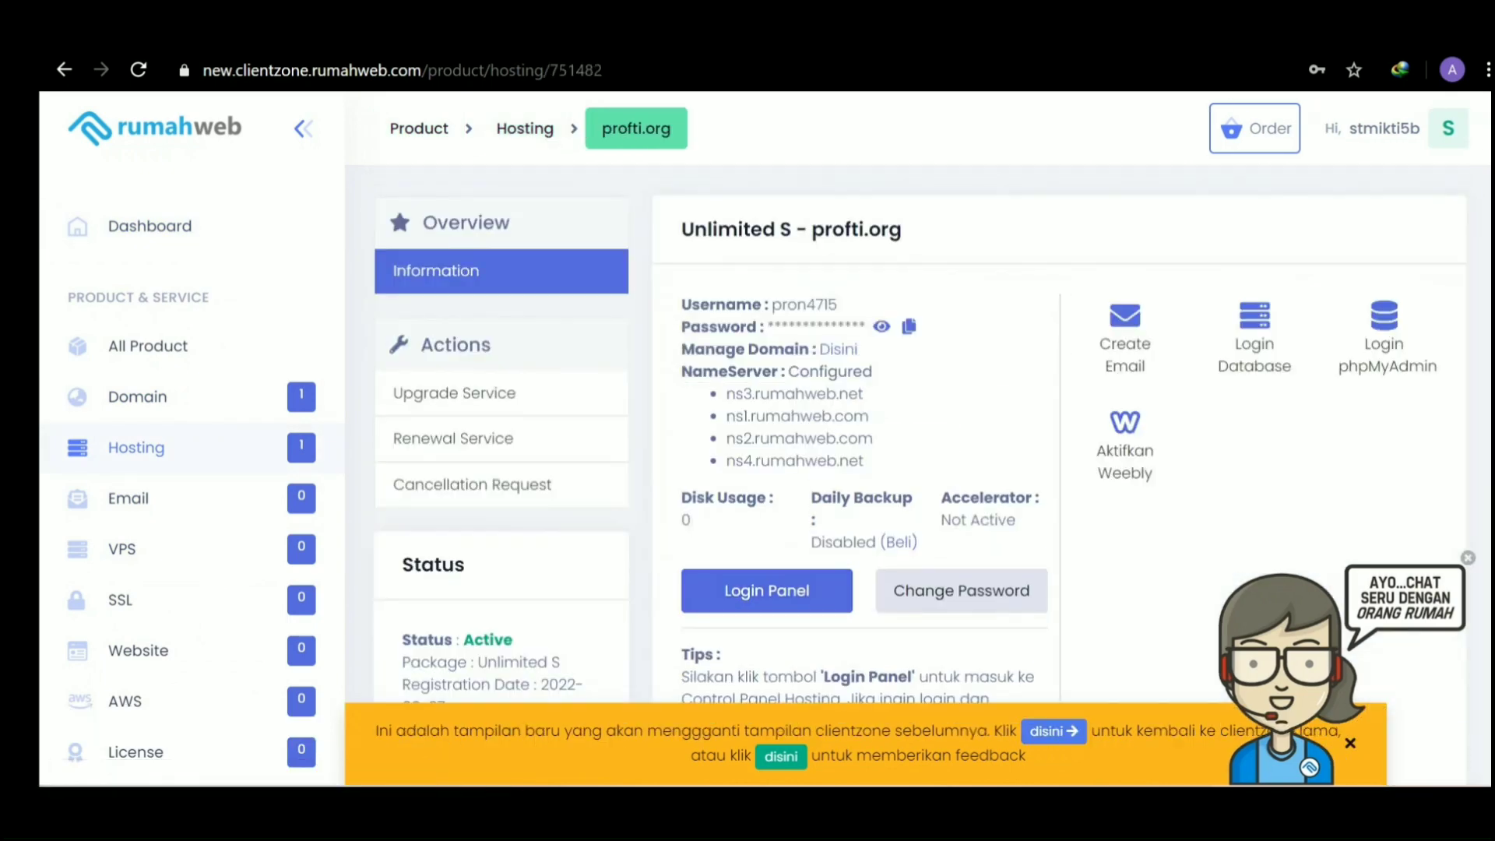
left_click(767, 590)
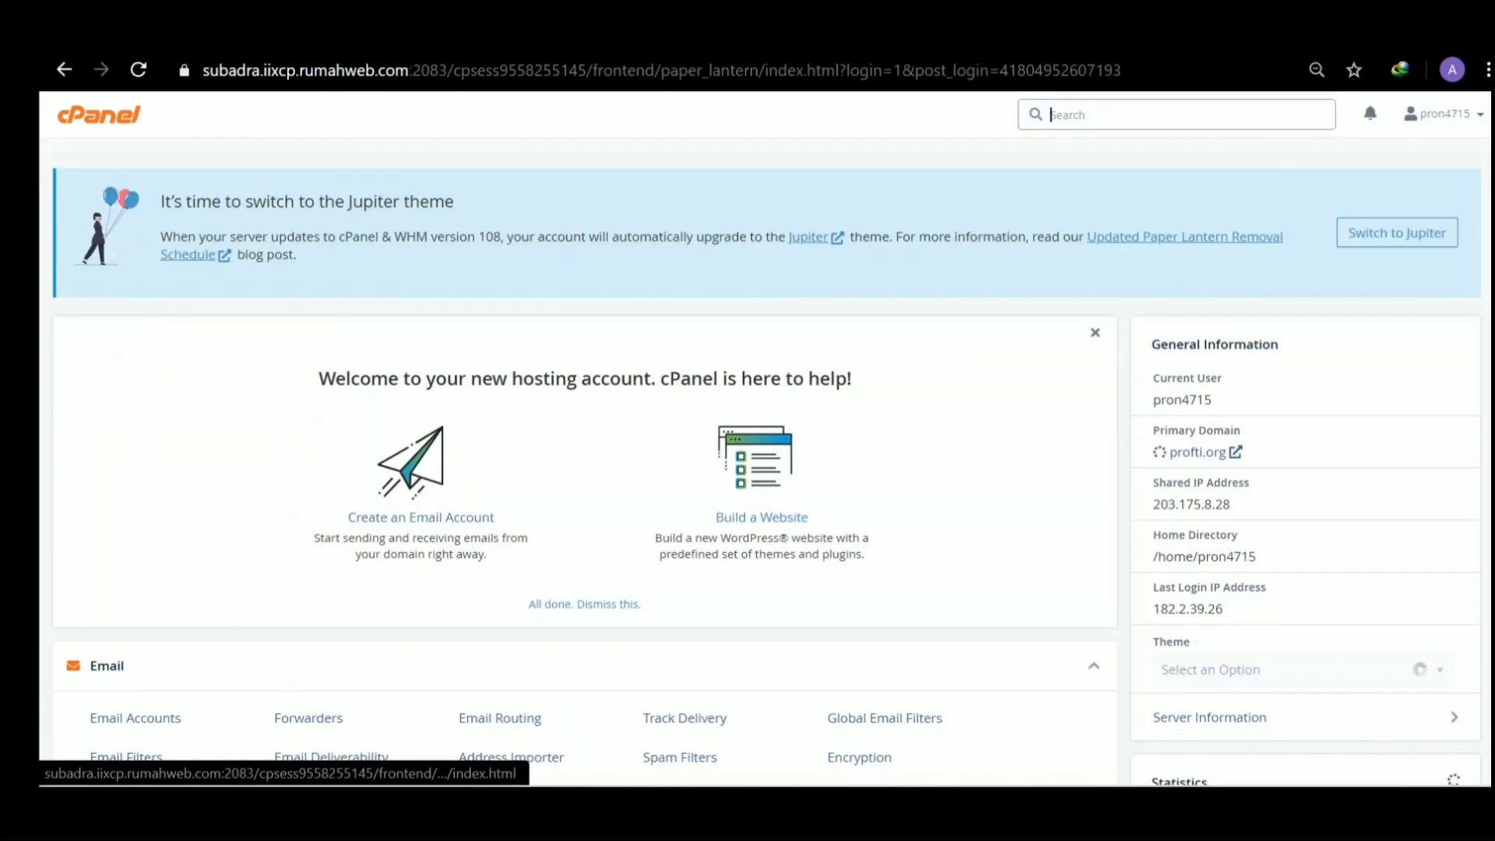
Step: Close the IDM download-complete notice and open the Subdomains page under Domains
scroll(584, 467, "down", 10)
scroll(584, 467, "down", 7)
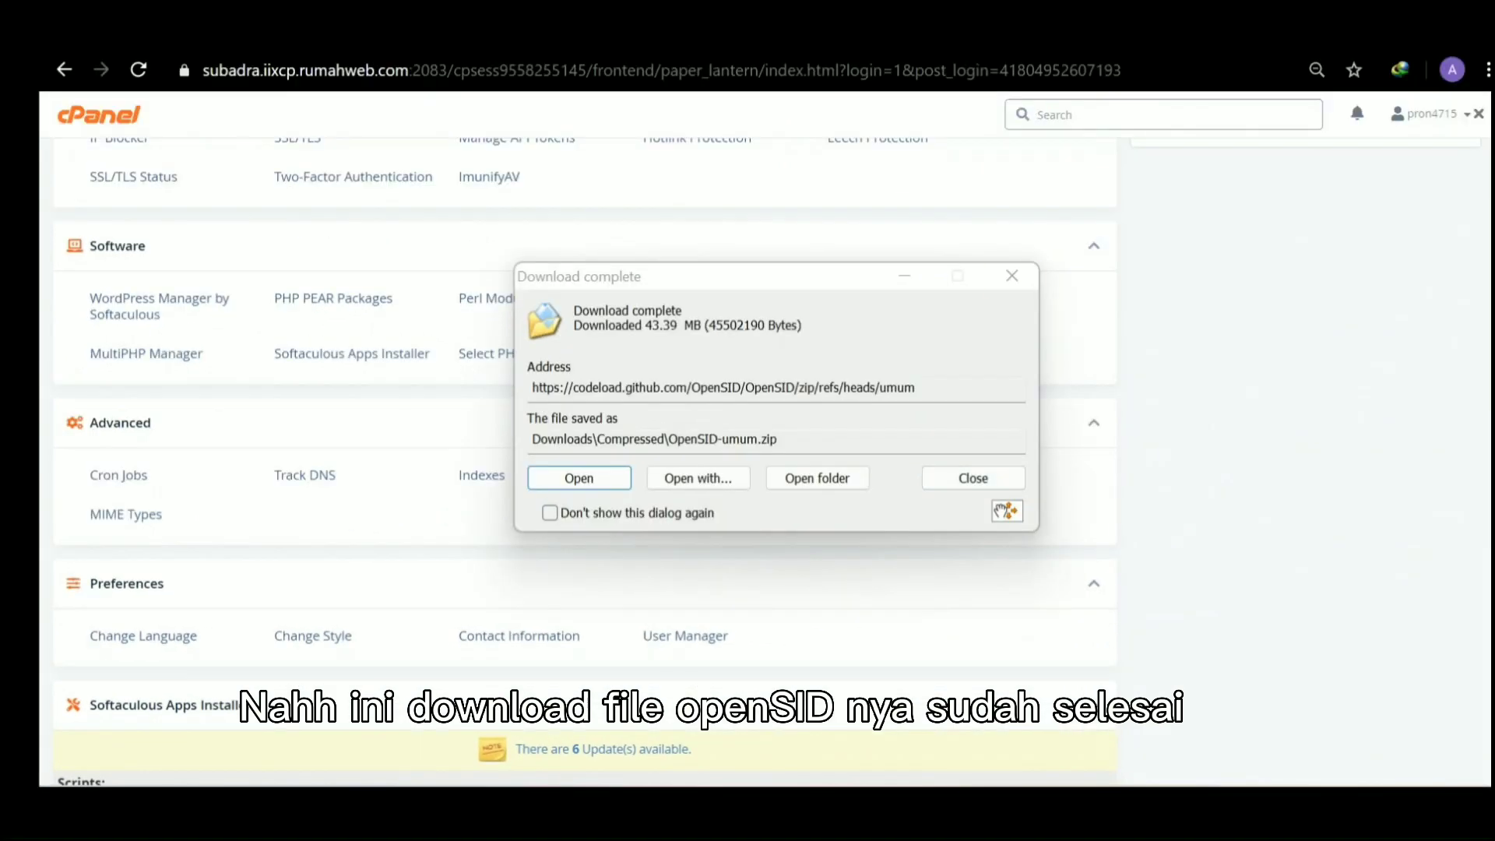
left_click(1012, 275)
scroll(584, 467, "up", 9)
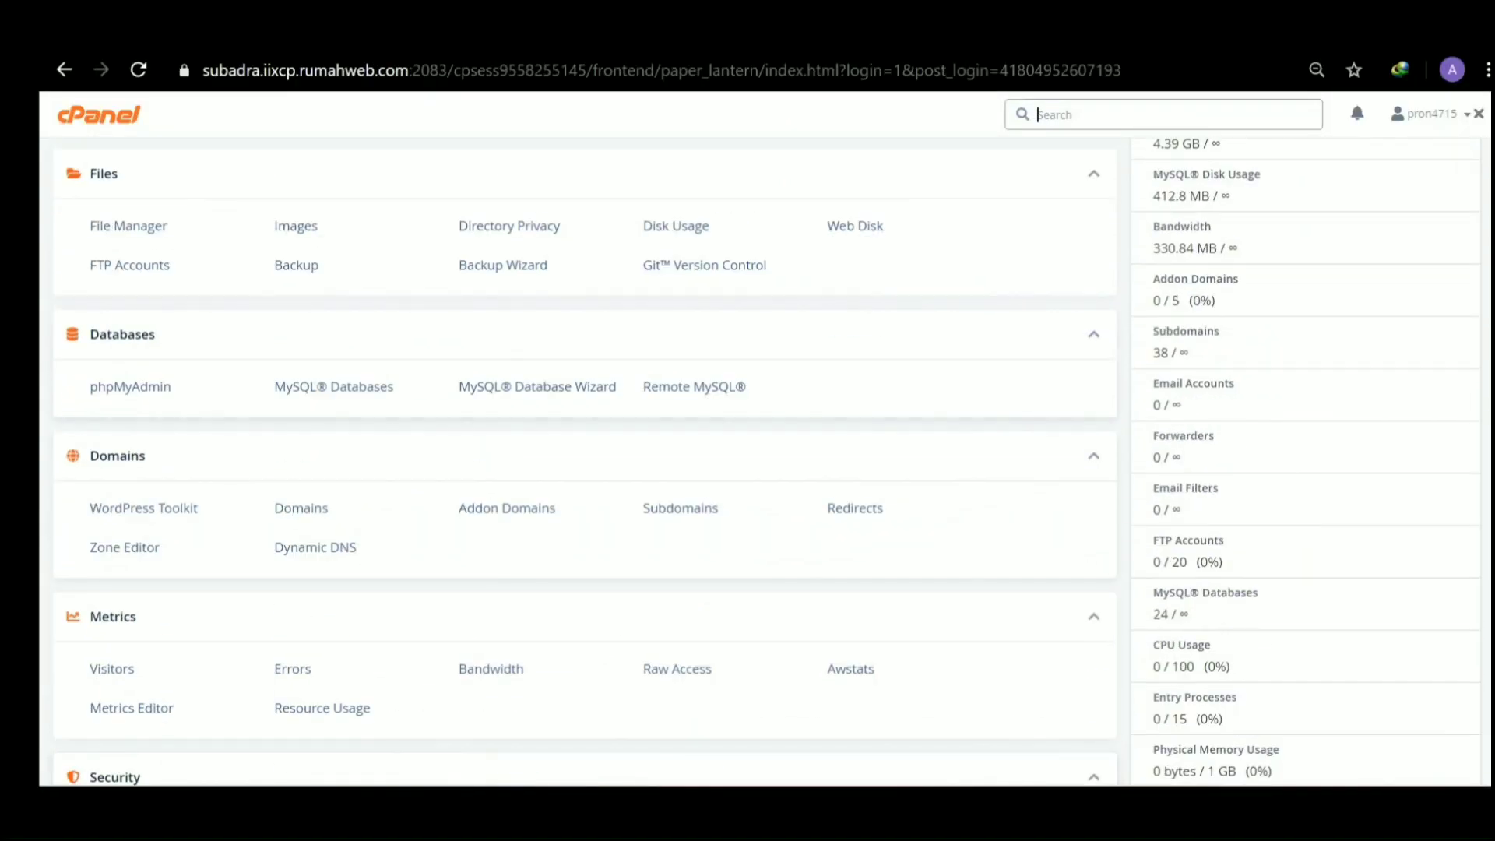
left_click(680, 507)
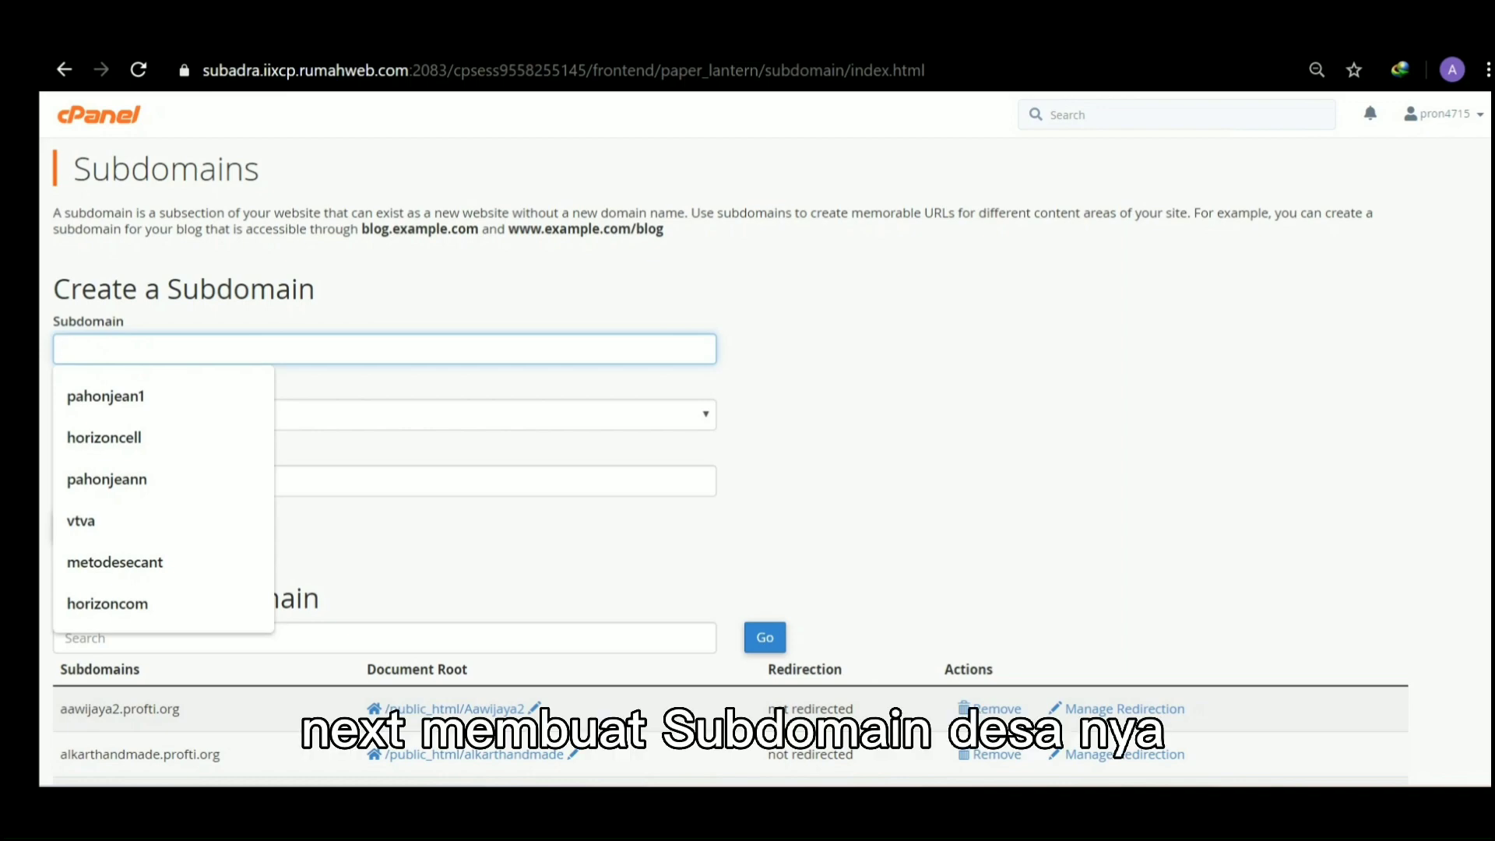
Step: Create subdomain pahonjean1 on profti.org with document root /public_html/pahonjean1, then go back
type("paho")
type("nje")
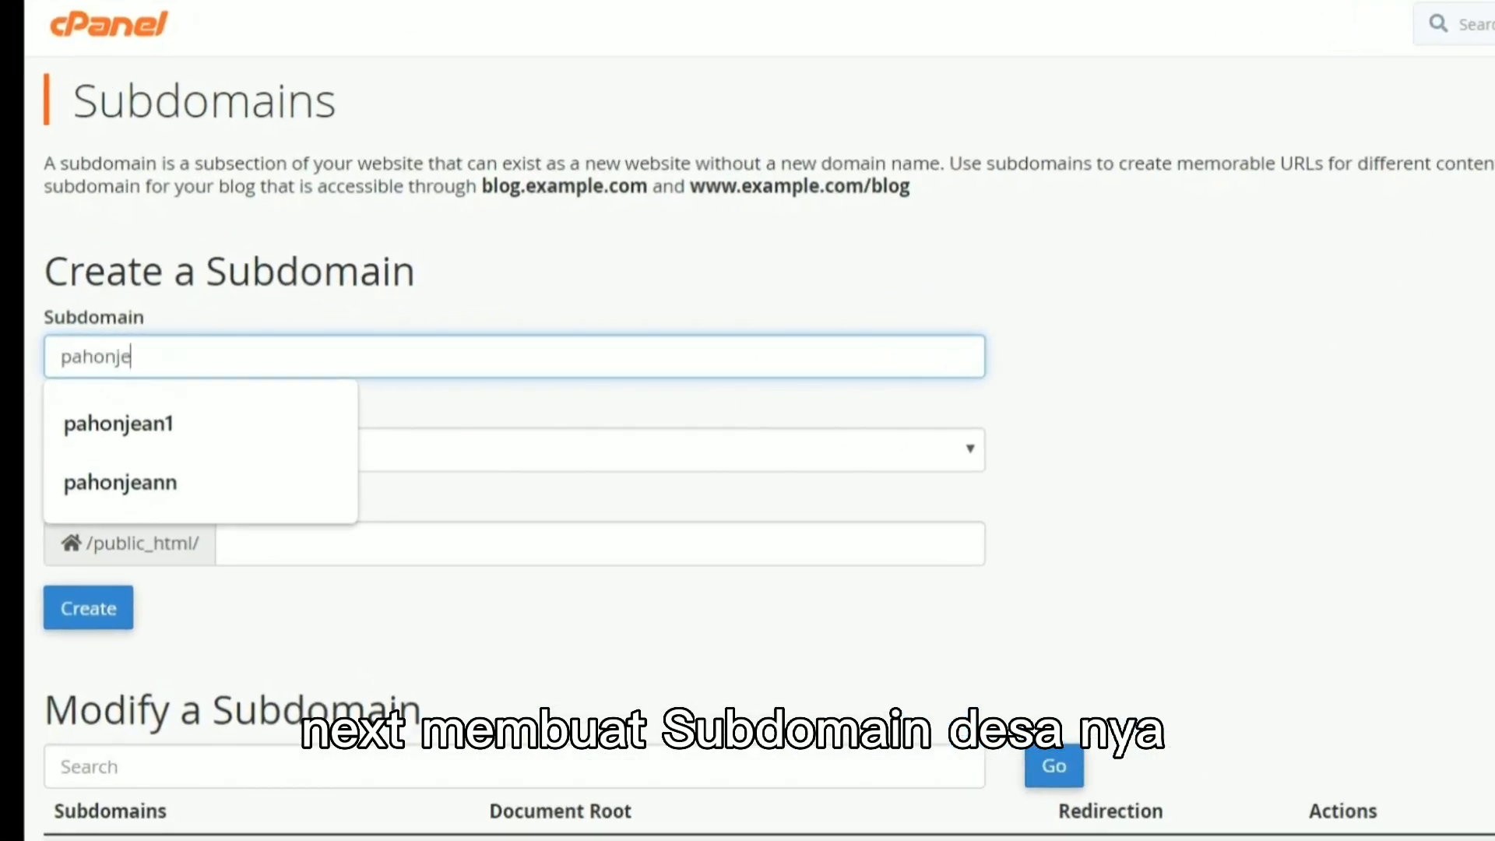
type("an")
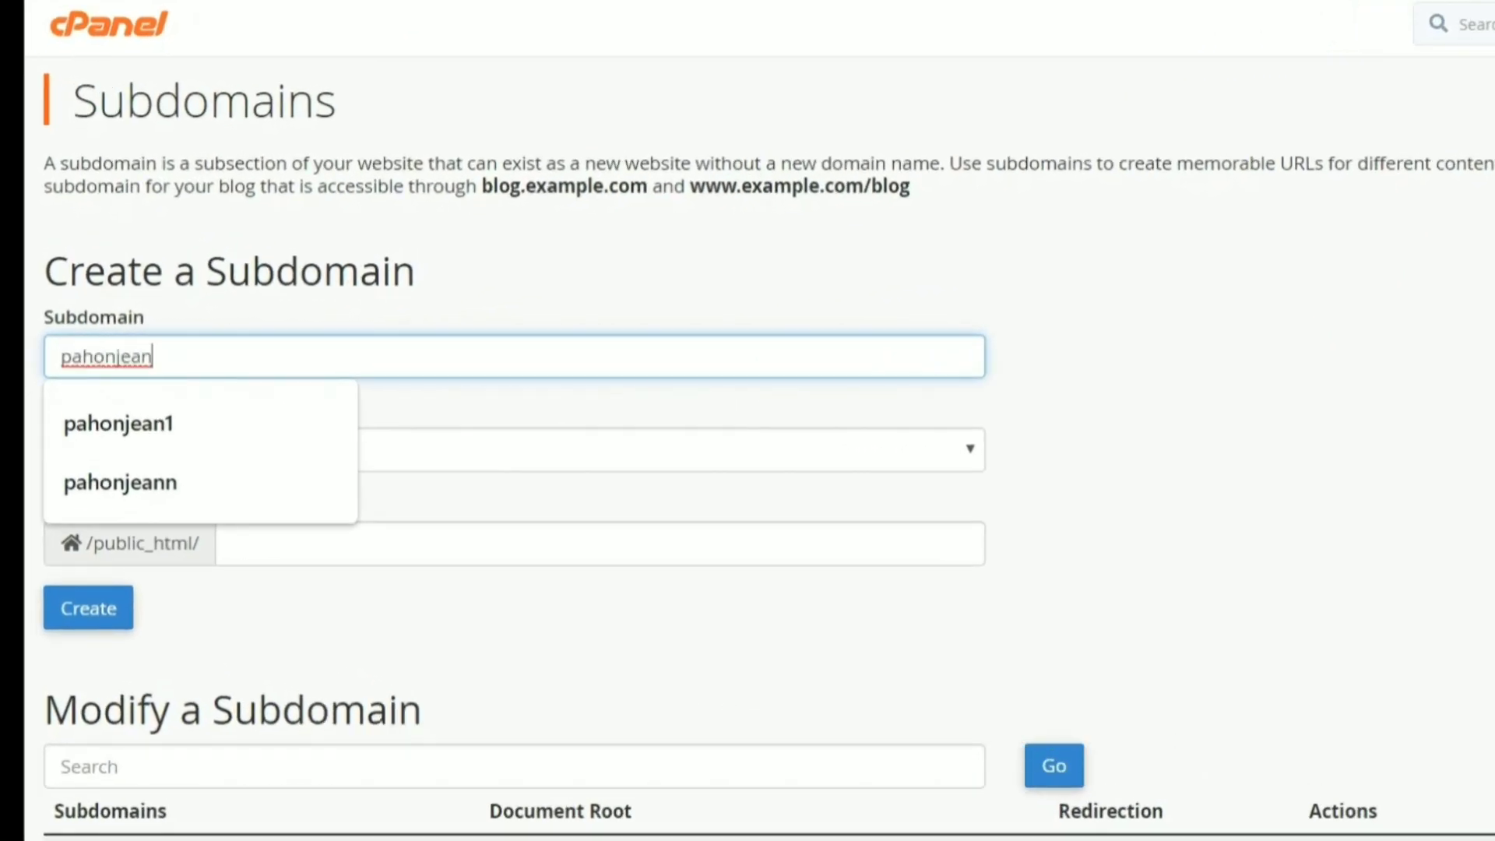
type("1")
left_click_drag(594, 191, 576, 273)
left_click(576, 272)
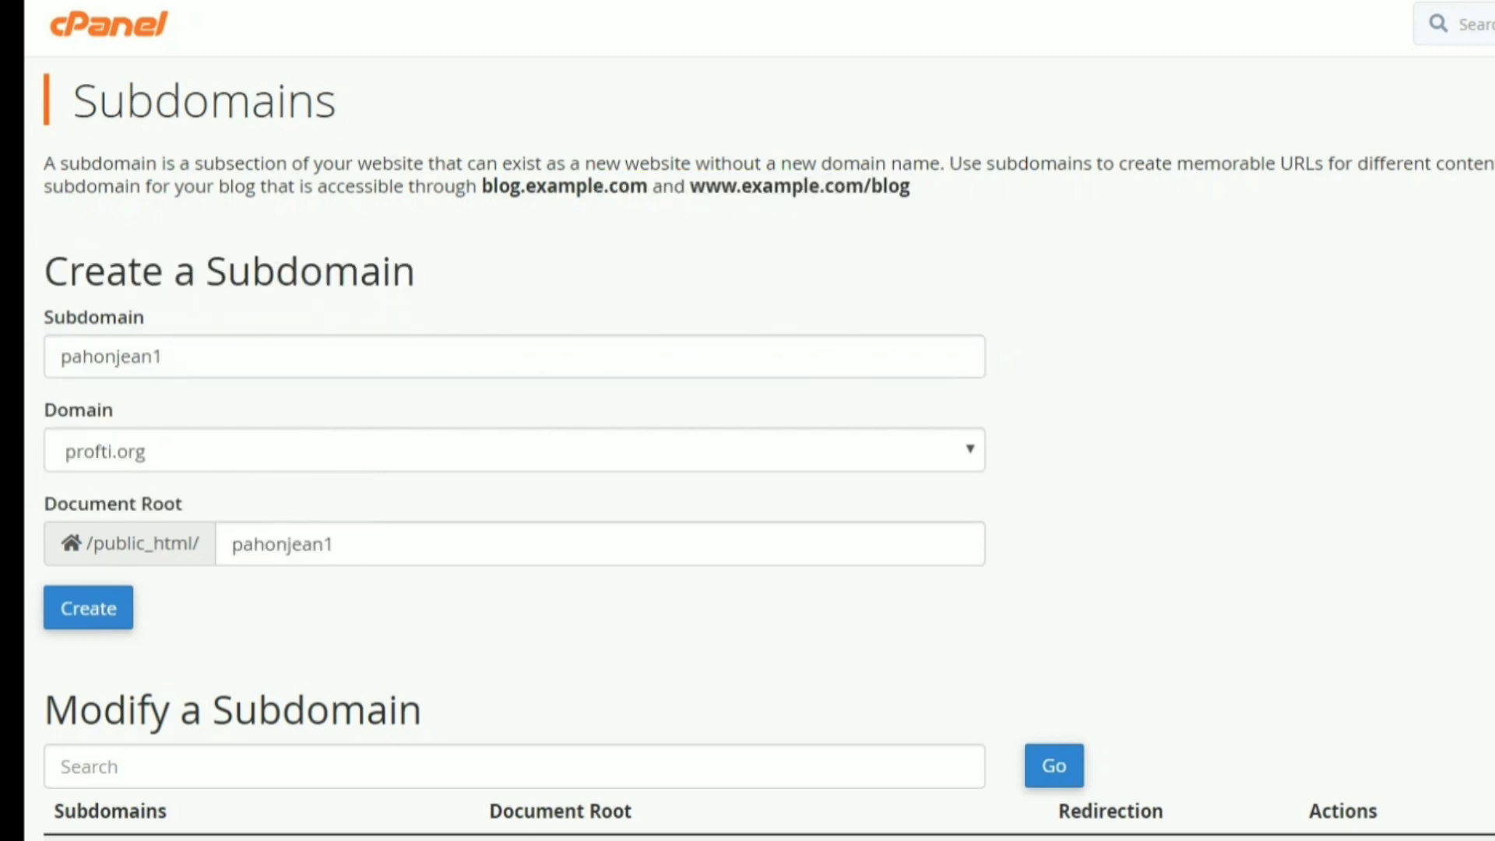
left_click(89, 608)
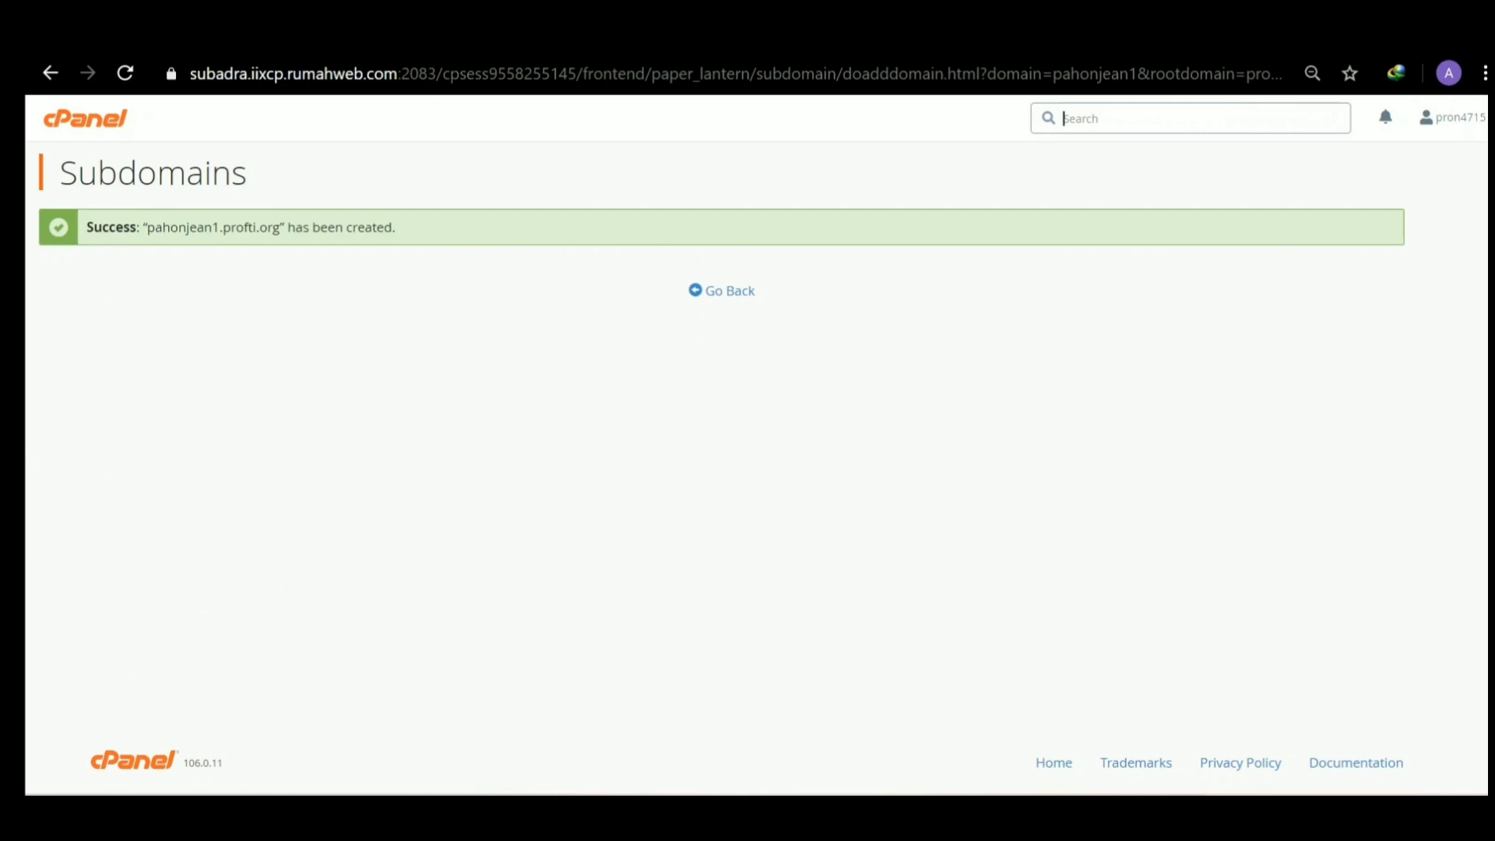
left_click(730, 291)
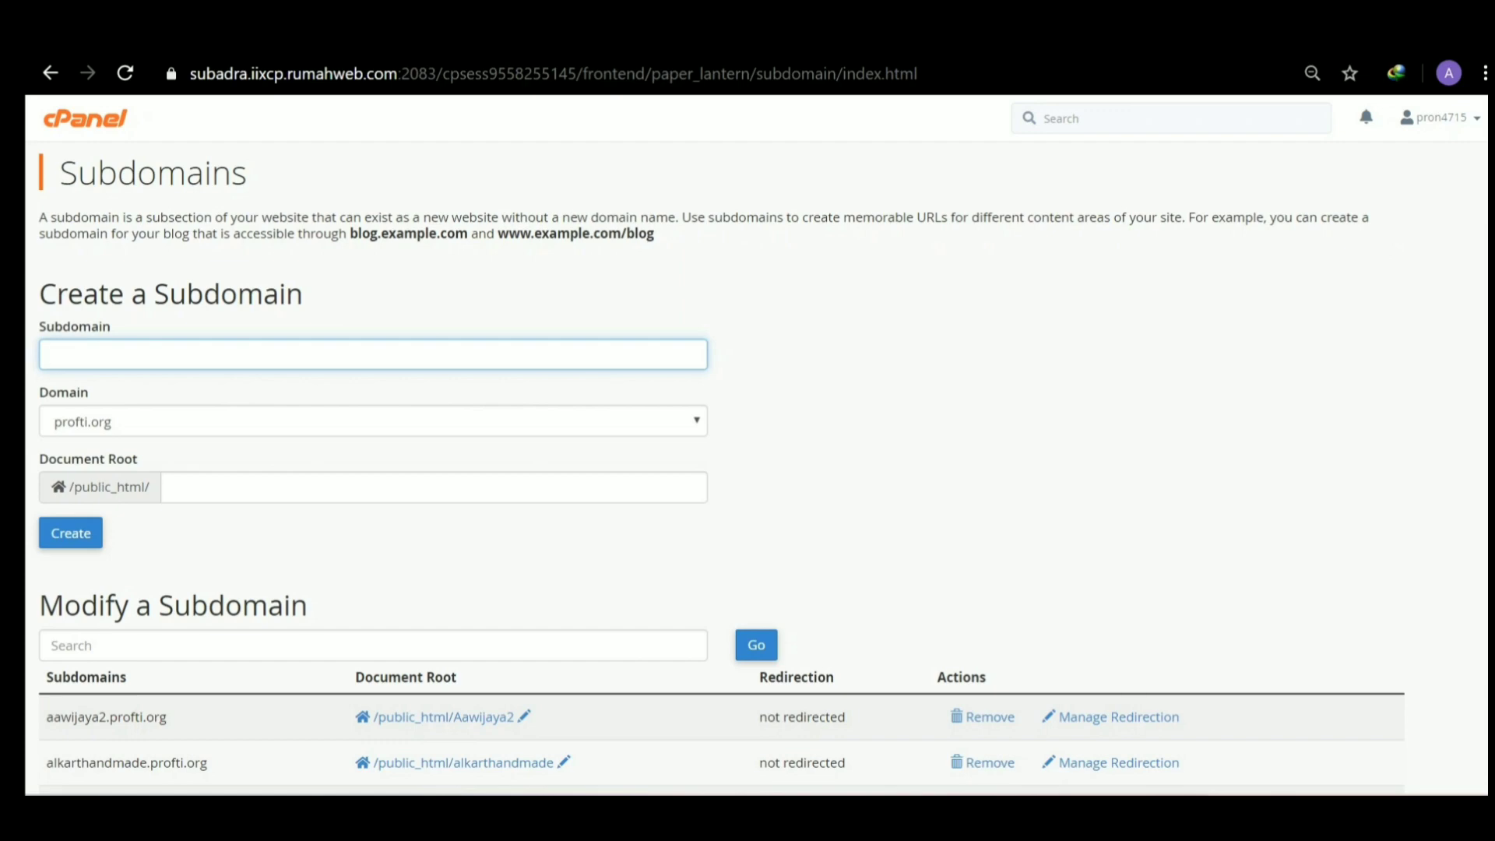
Step: Show 100 subdomains per page and open pahonjean1's /public_html/pahonjean1 document root
scroll(714, 467, "down", 6)
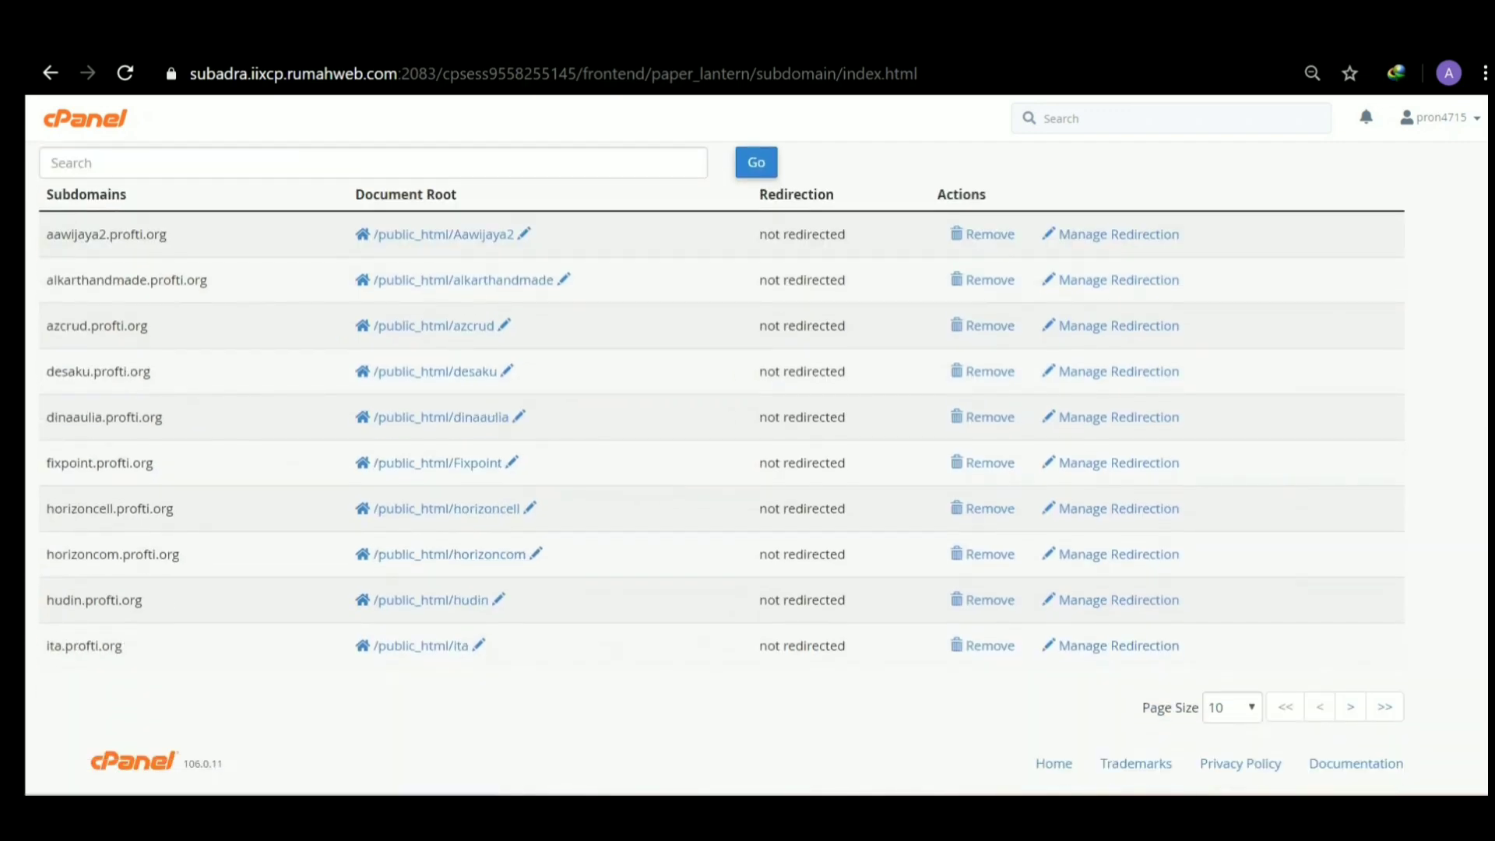
left_click(1232, 707)
left_click(1221, 644)
scroll(1221, 643, "down", 7)
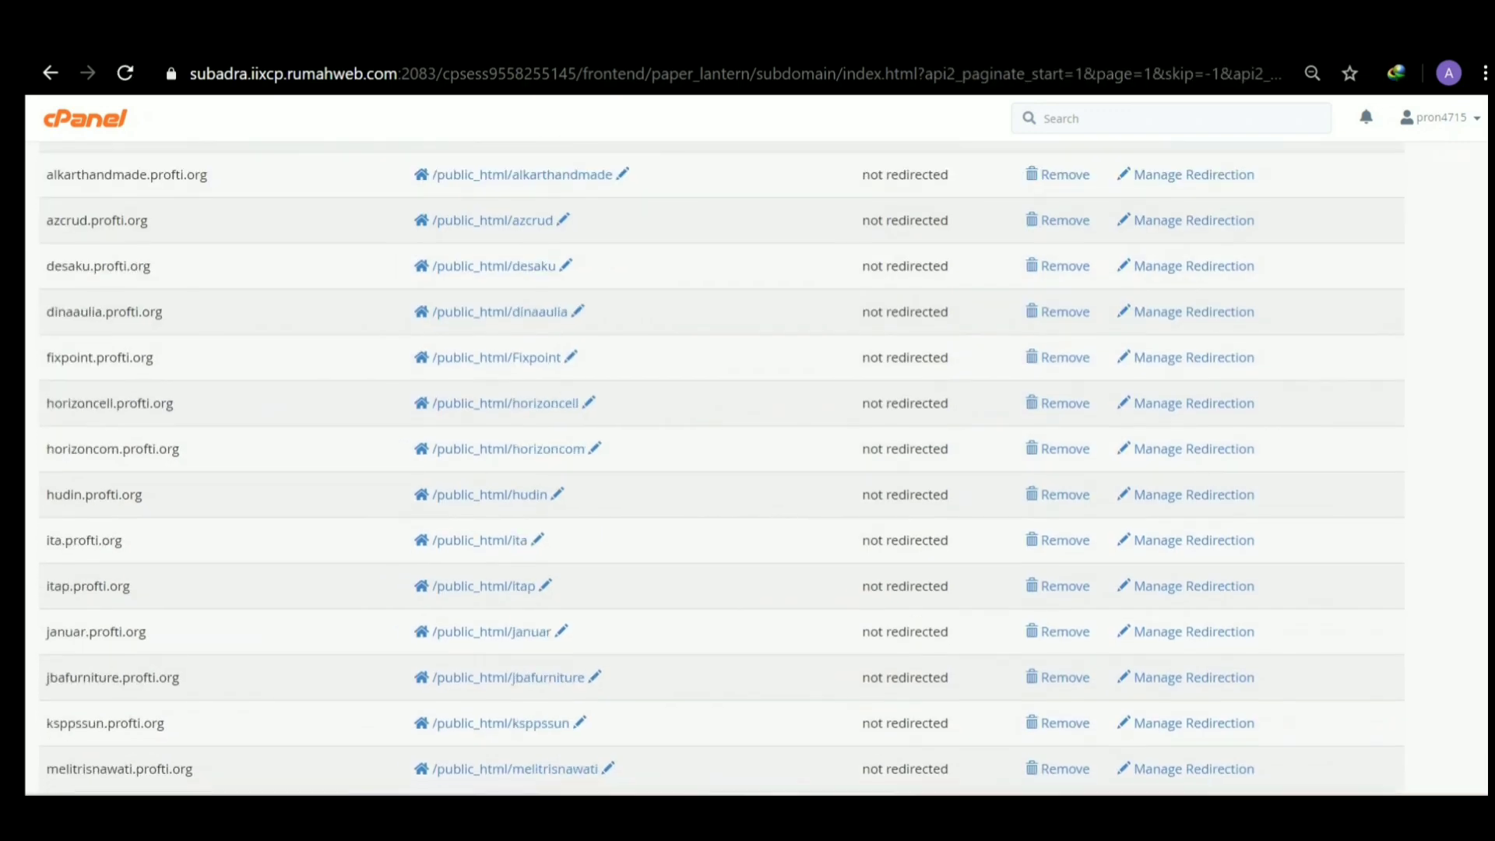
scroll(722, 467, "down", 10)
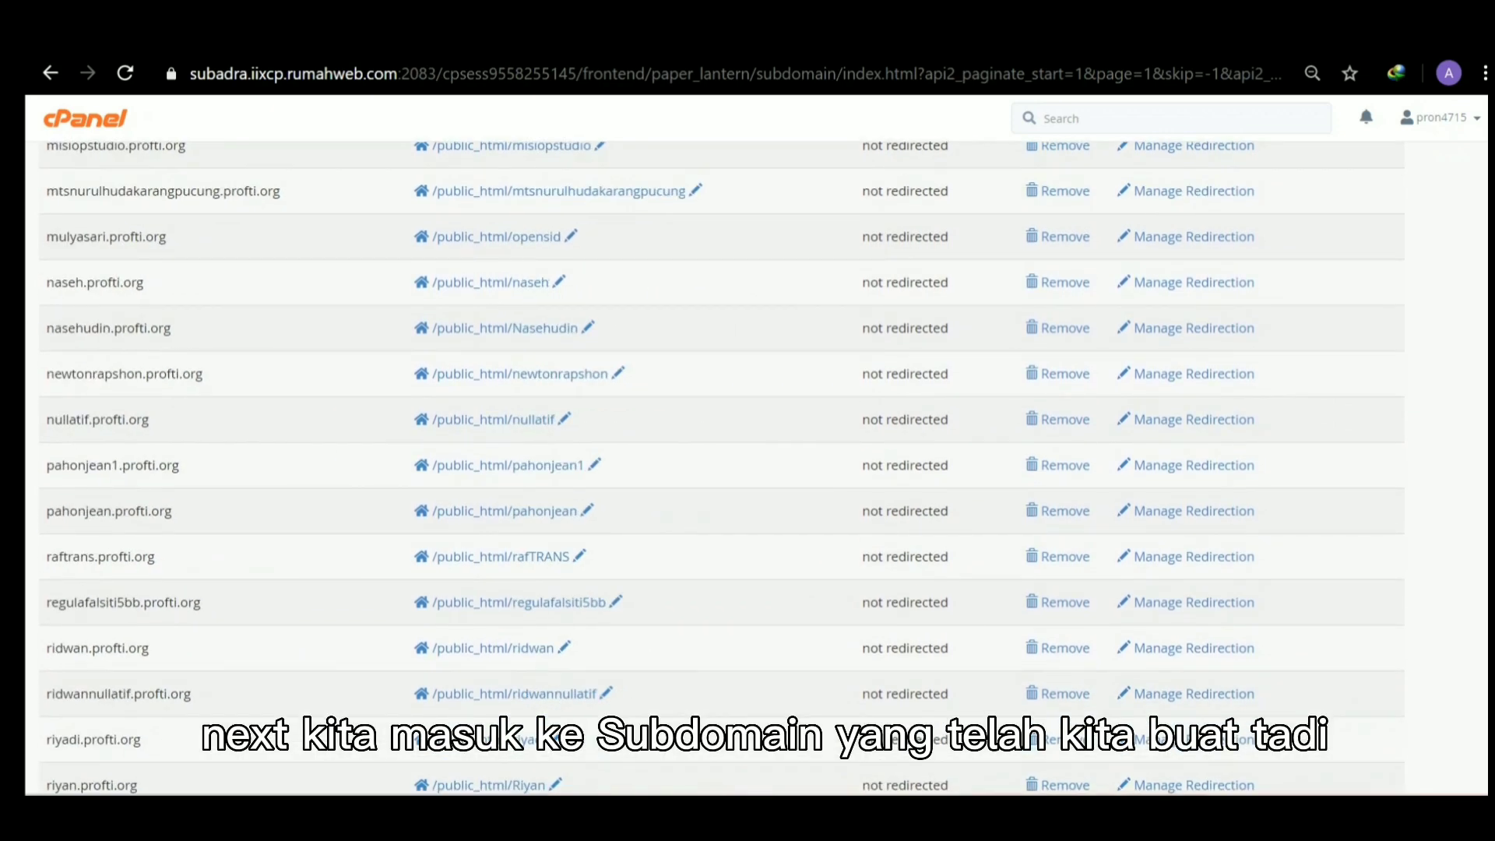
left_click(427, 467)
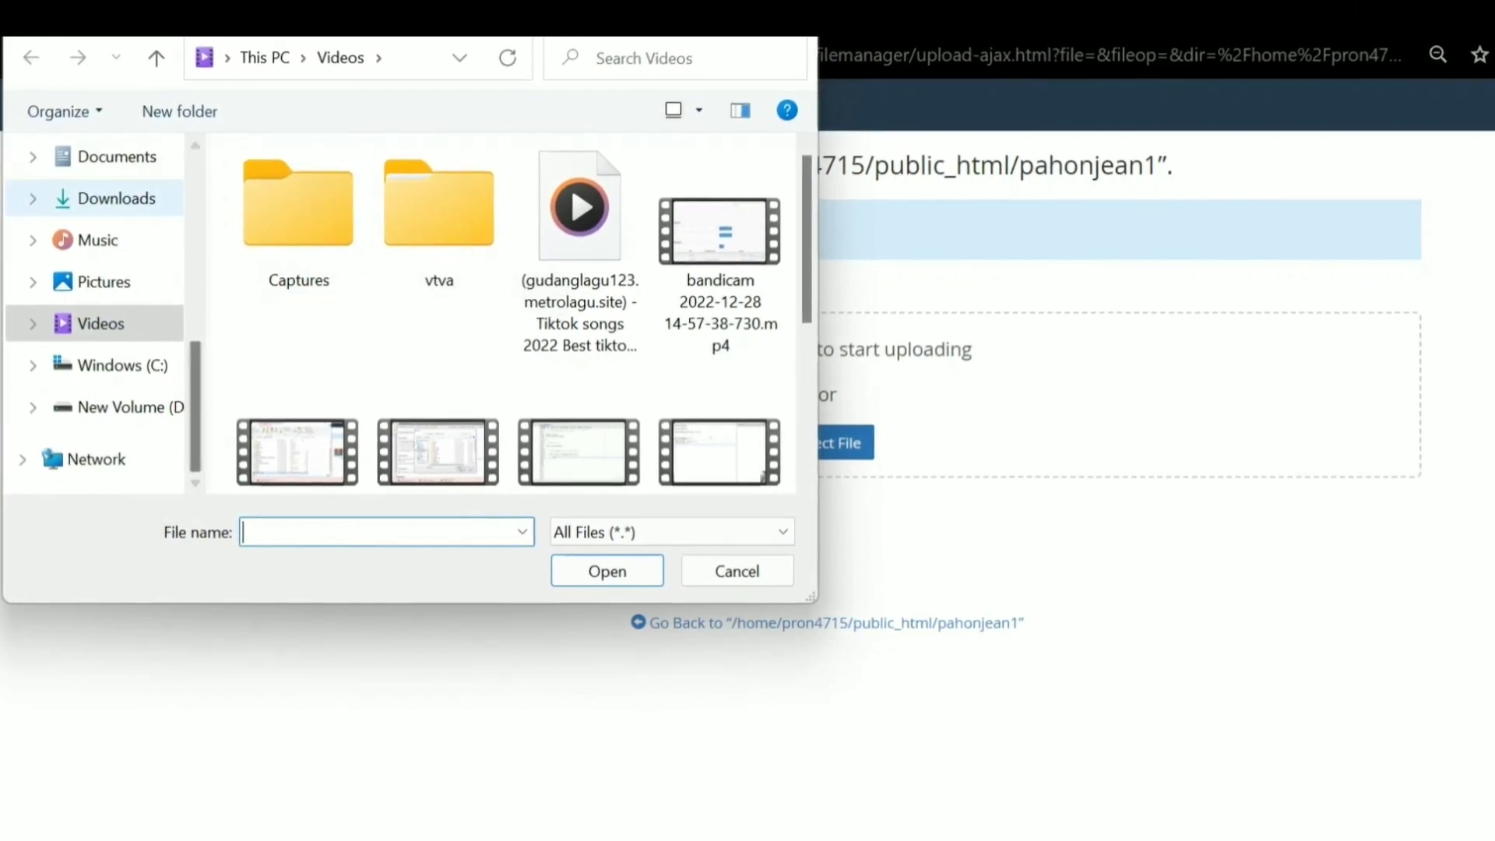
Step: Pick OpenSID-umum.zip from Downloads > Compressed for upload into public_html/pahonjean1
left_click(117, 199)
left_click(305, 270)
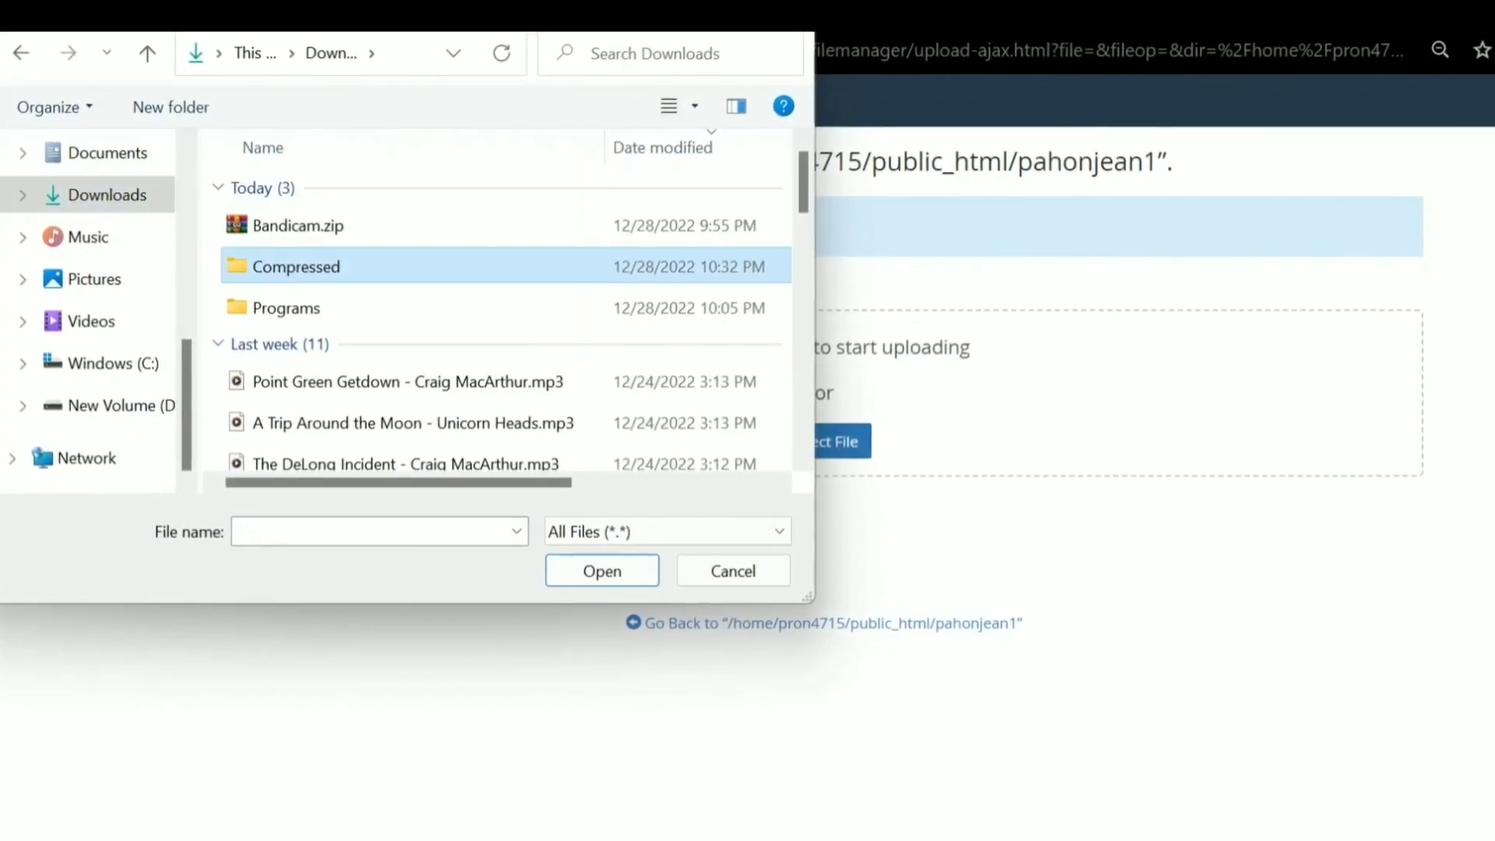
double_click(305, 270)
left_click(311, 192)
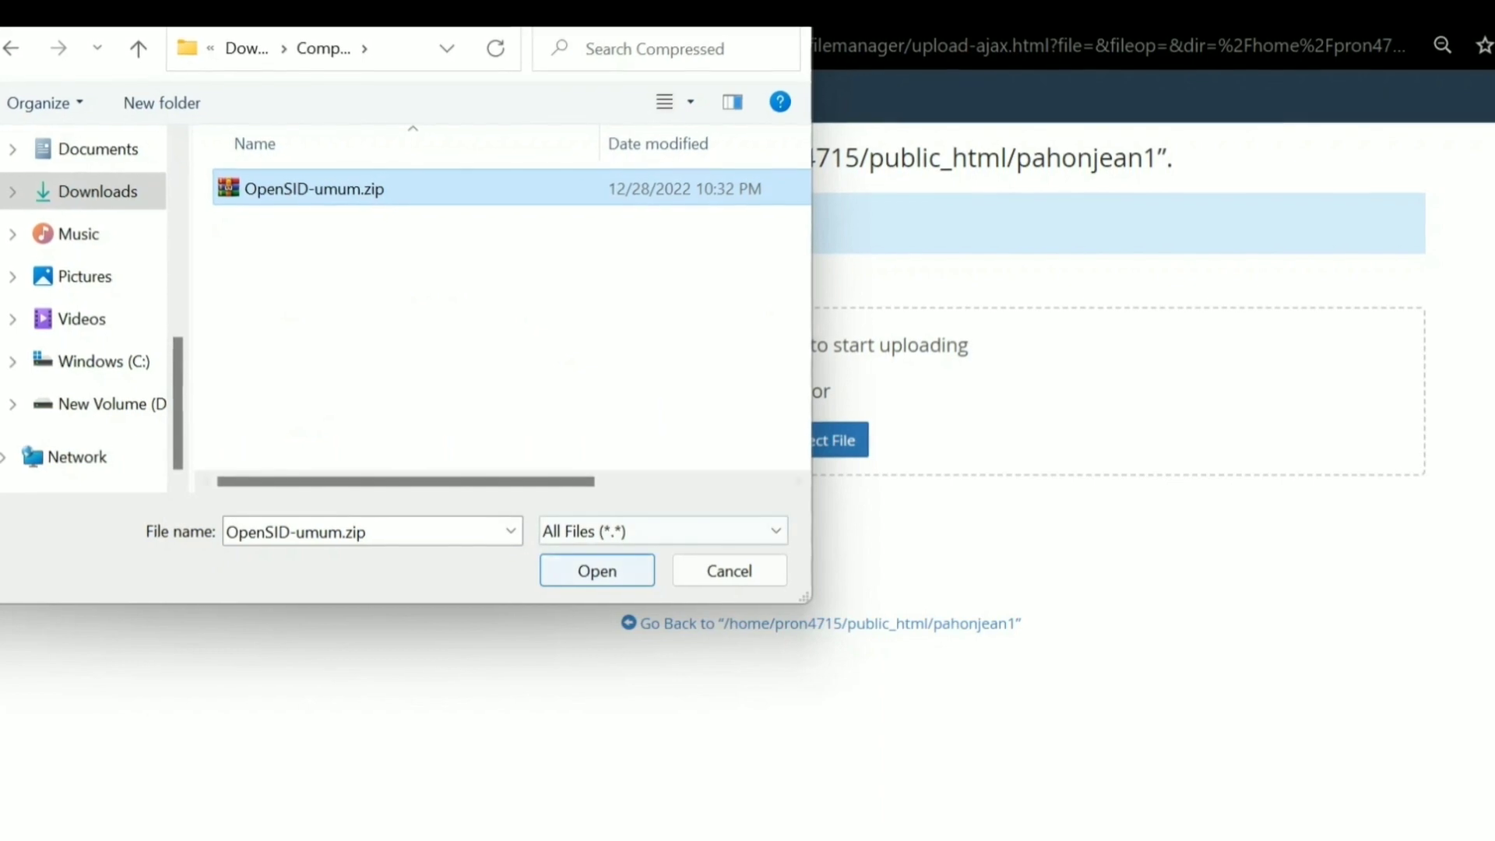
left_click(598, 571)
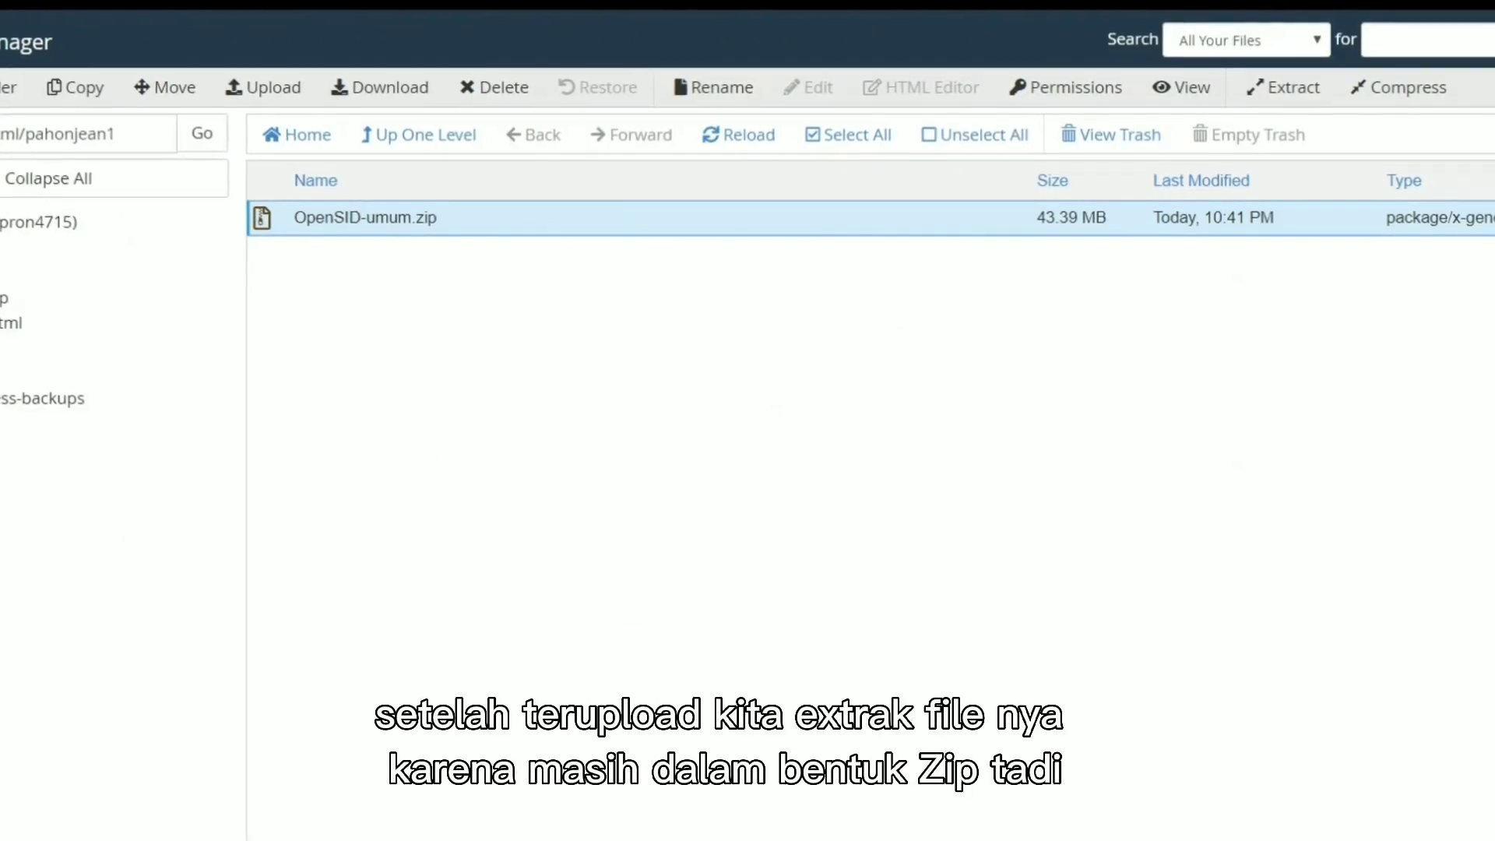
Step: Extract OpenSID-umum.zip into /public_html/pahonjean1
left_click(1292, 86)
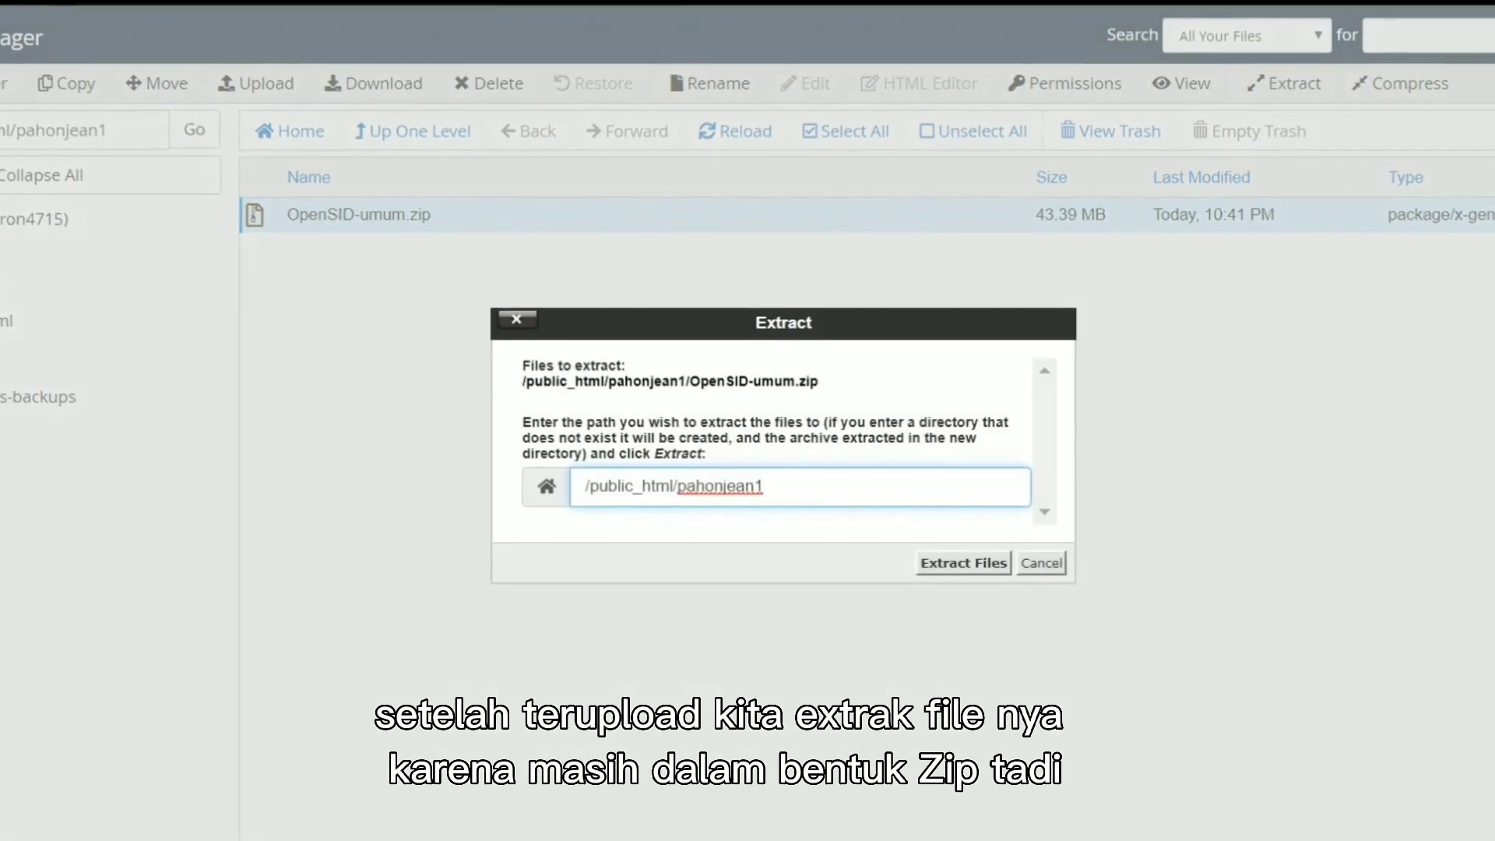
left_click(962, 563)
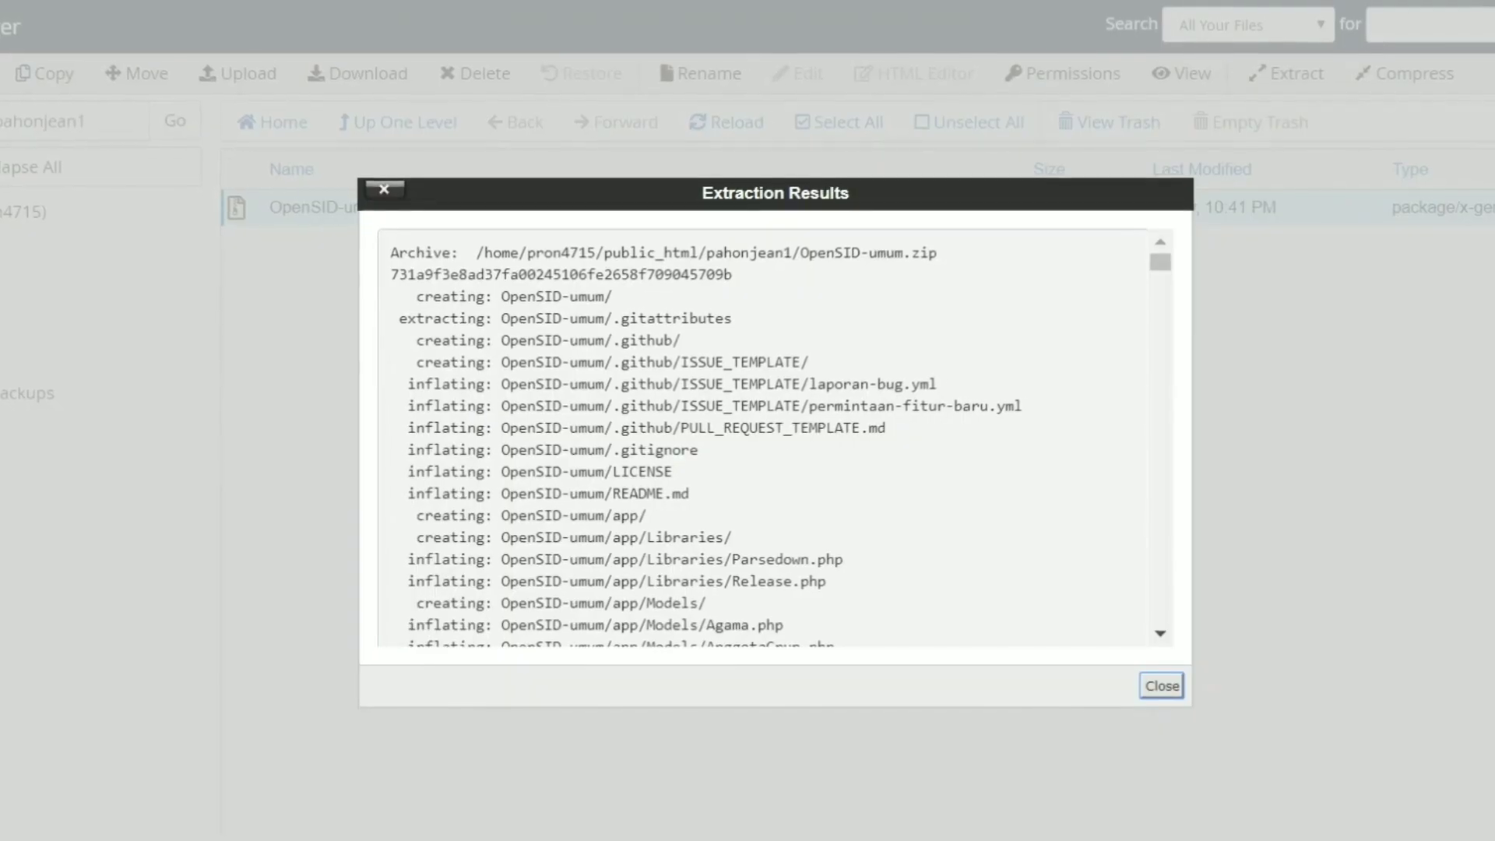
left_click(1160, 686)
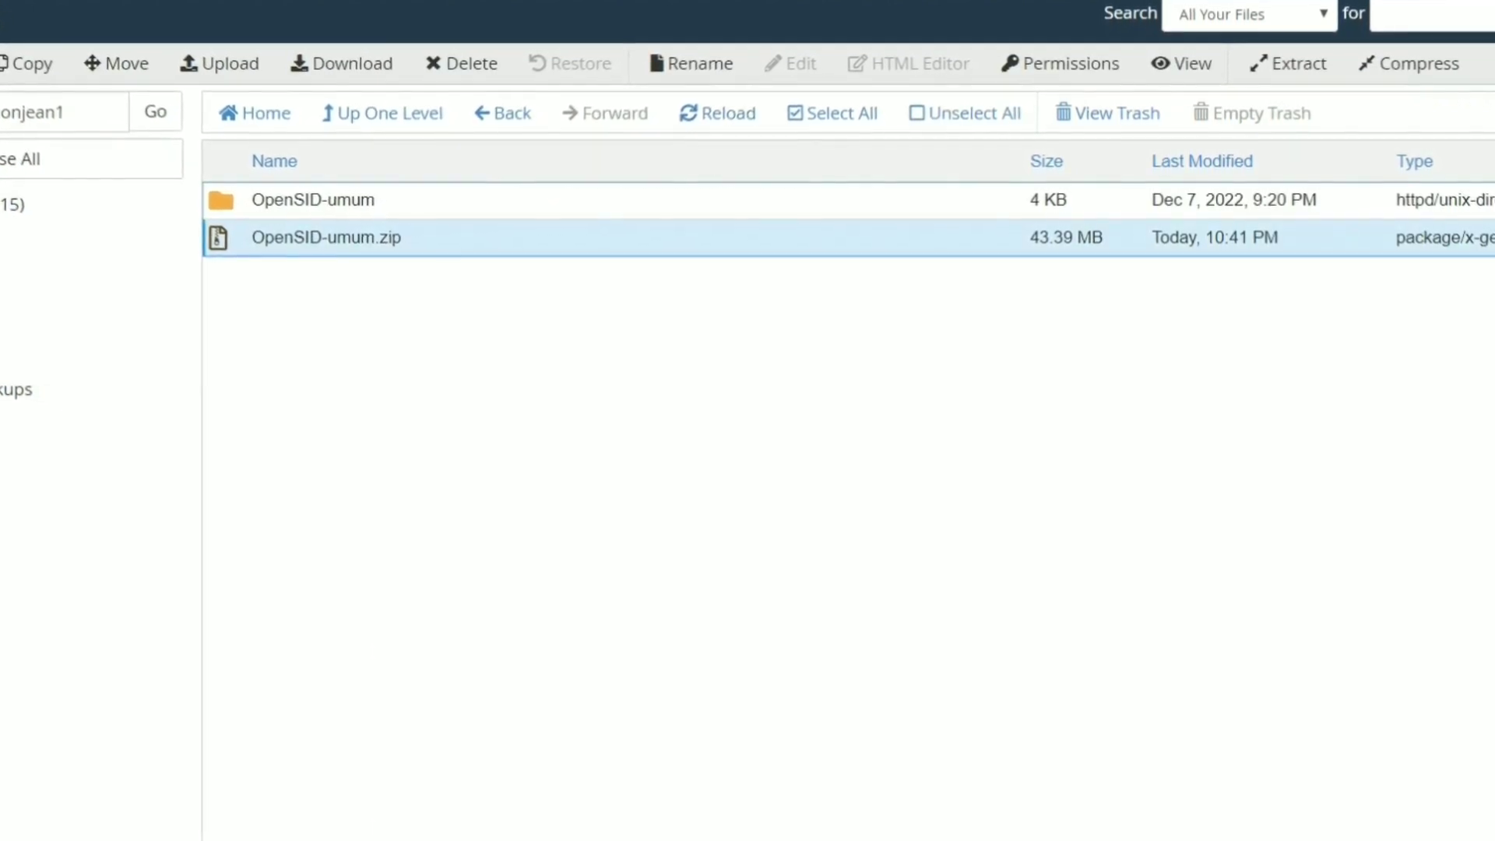
Step: Trash OpenSID-umum.zip and open the extracted OpenSID-umum folder
left_click(463, 63)
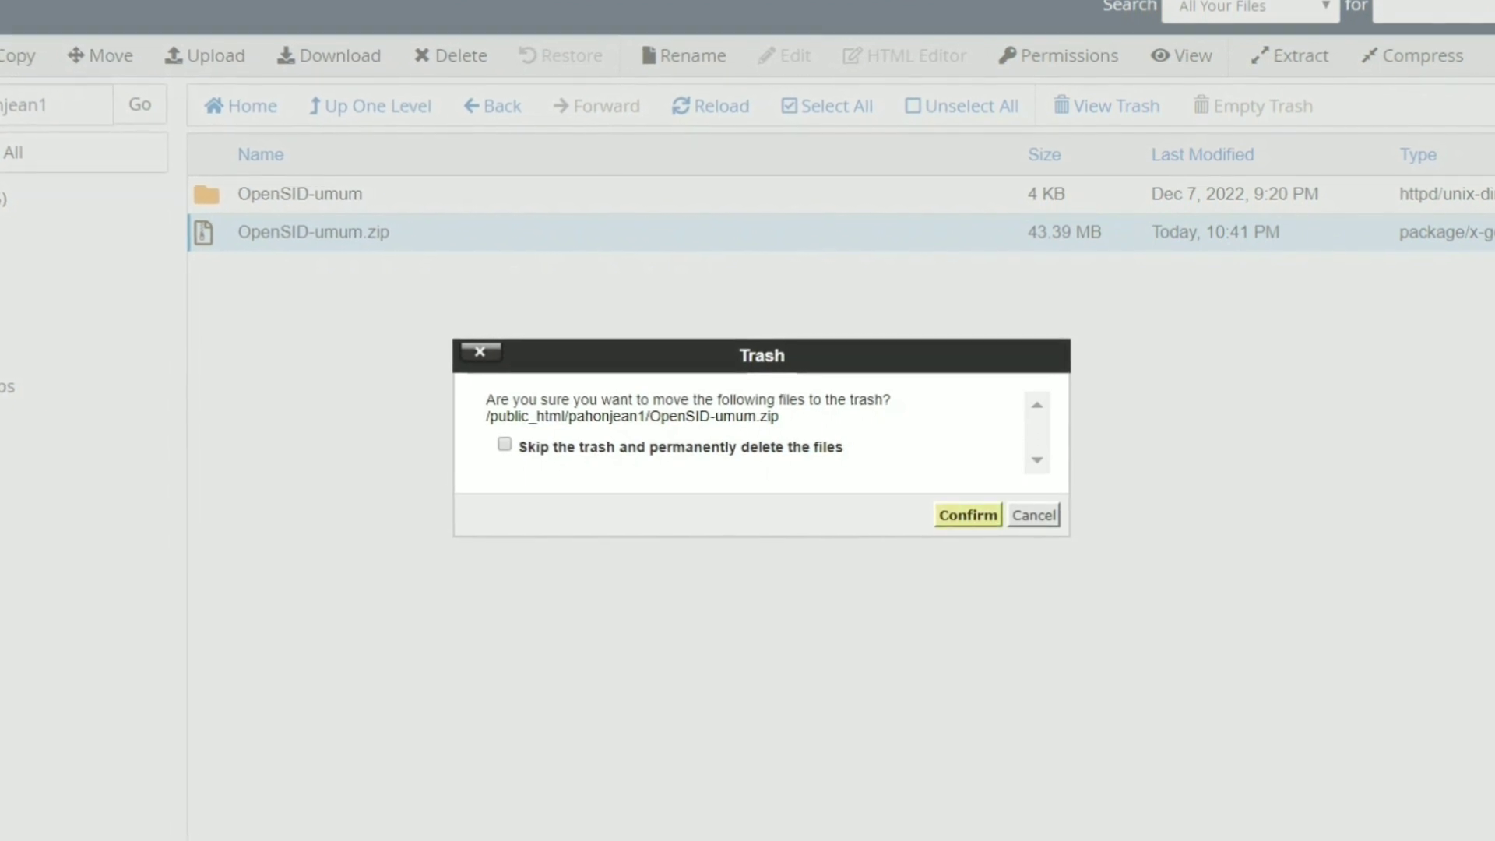
left_click(969, 515)
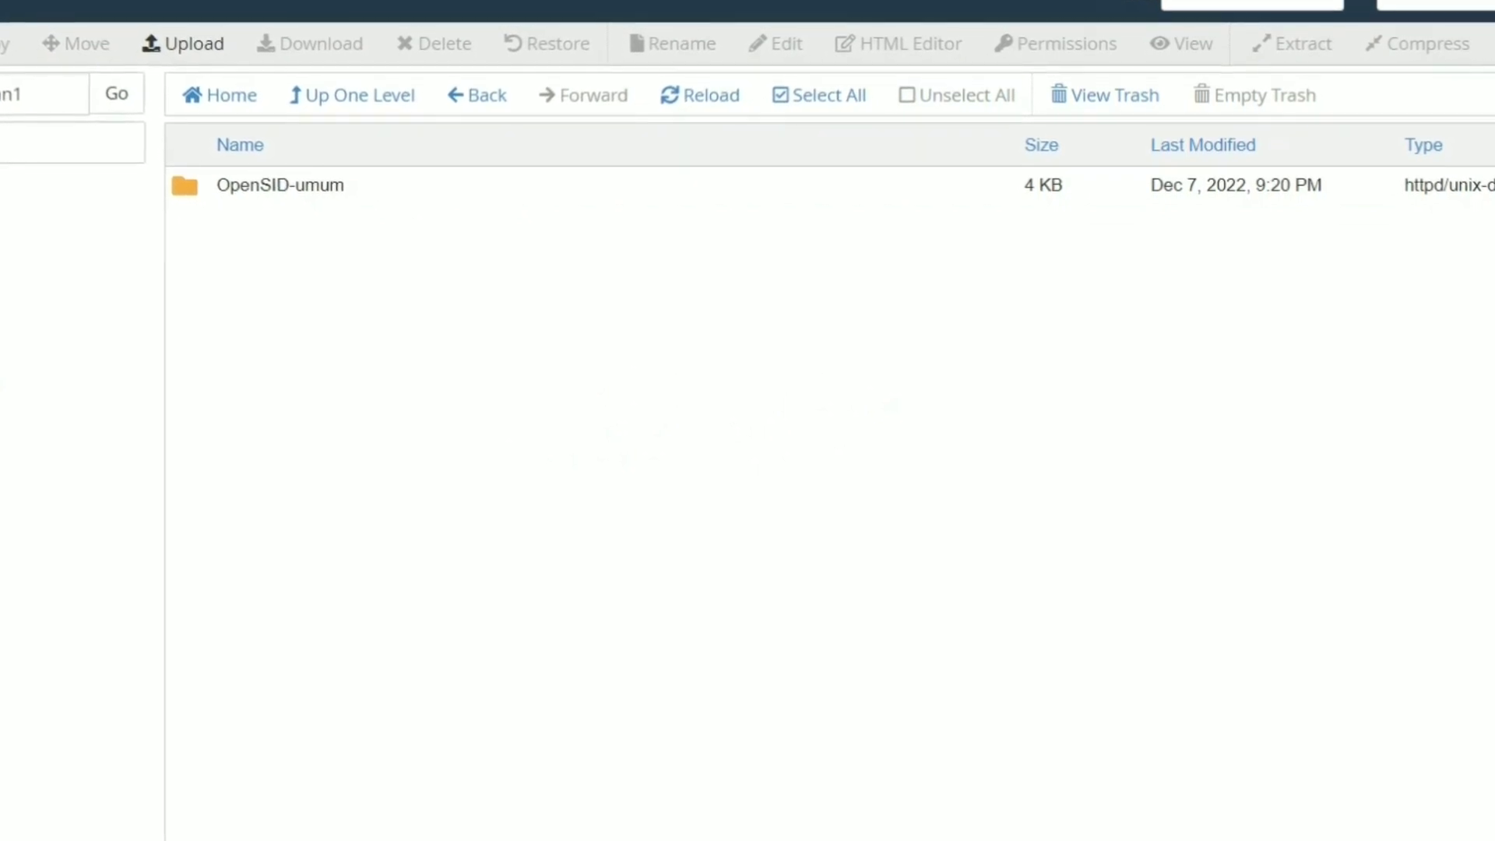
double_click(183, 185)
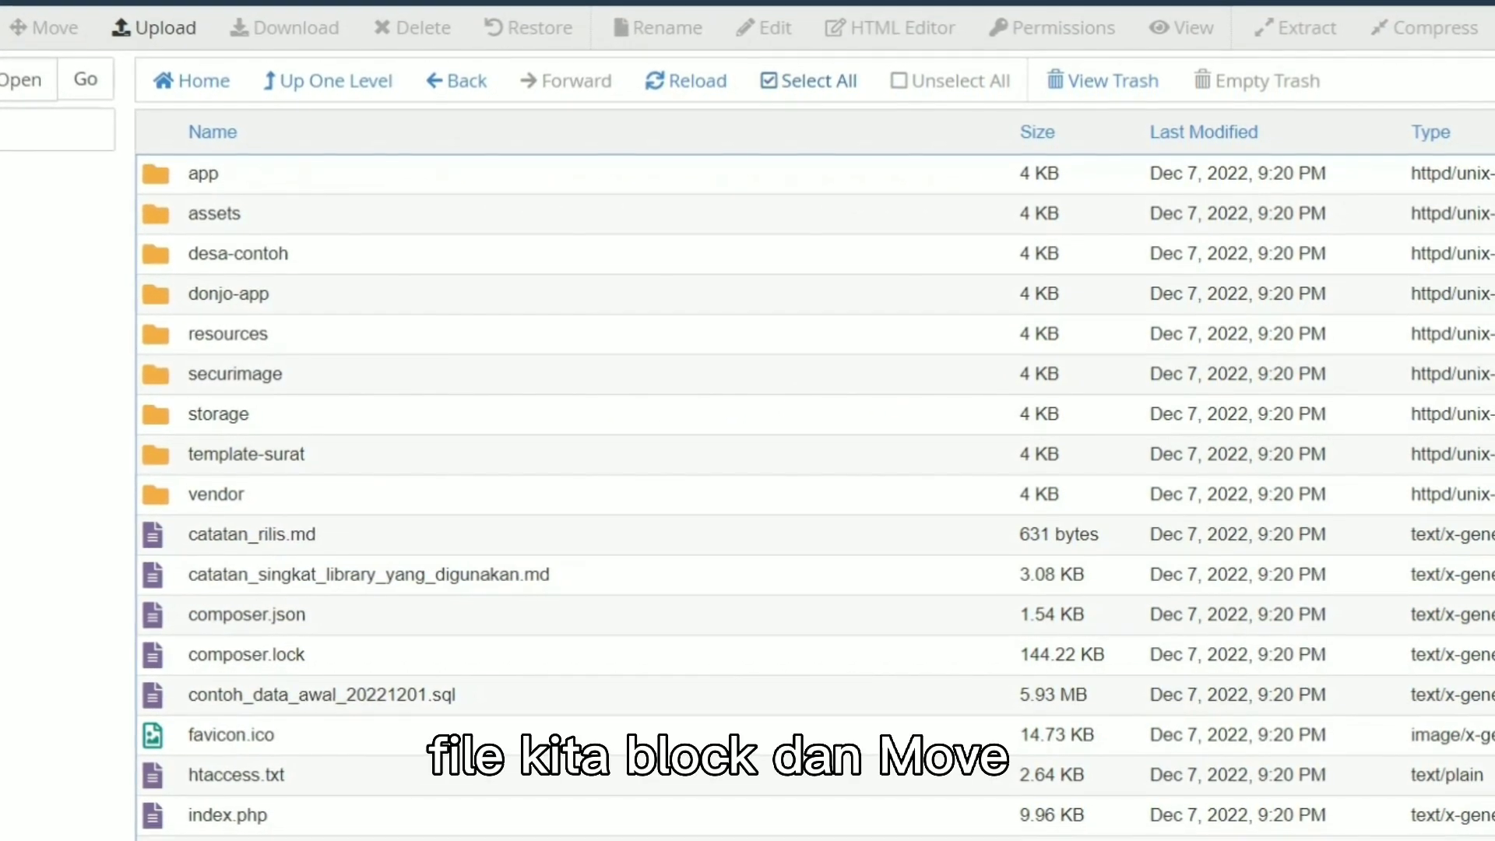
Step: Move every item in OpenSID-umum to /public_html/pahonjean1 and go up to that folder
left_click(811, 83)
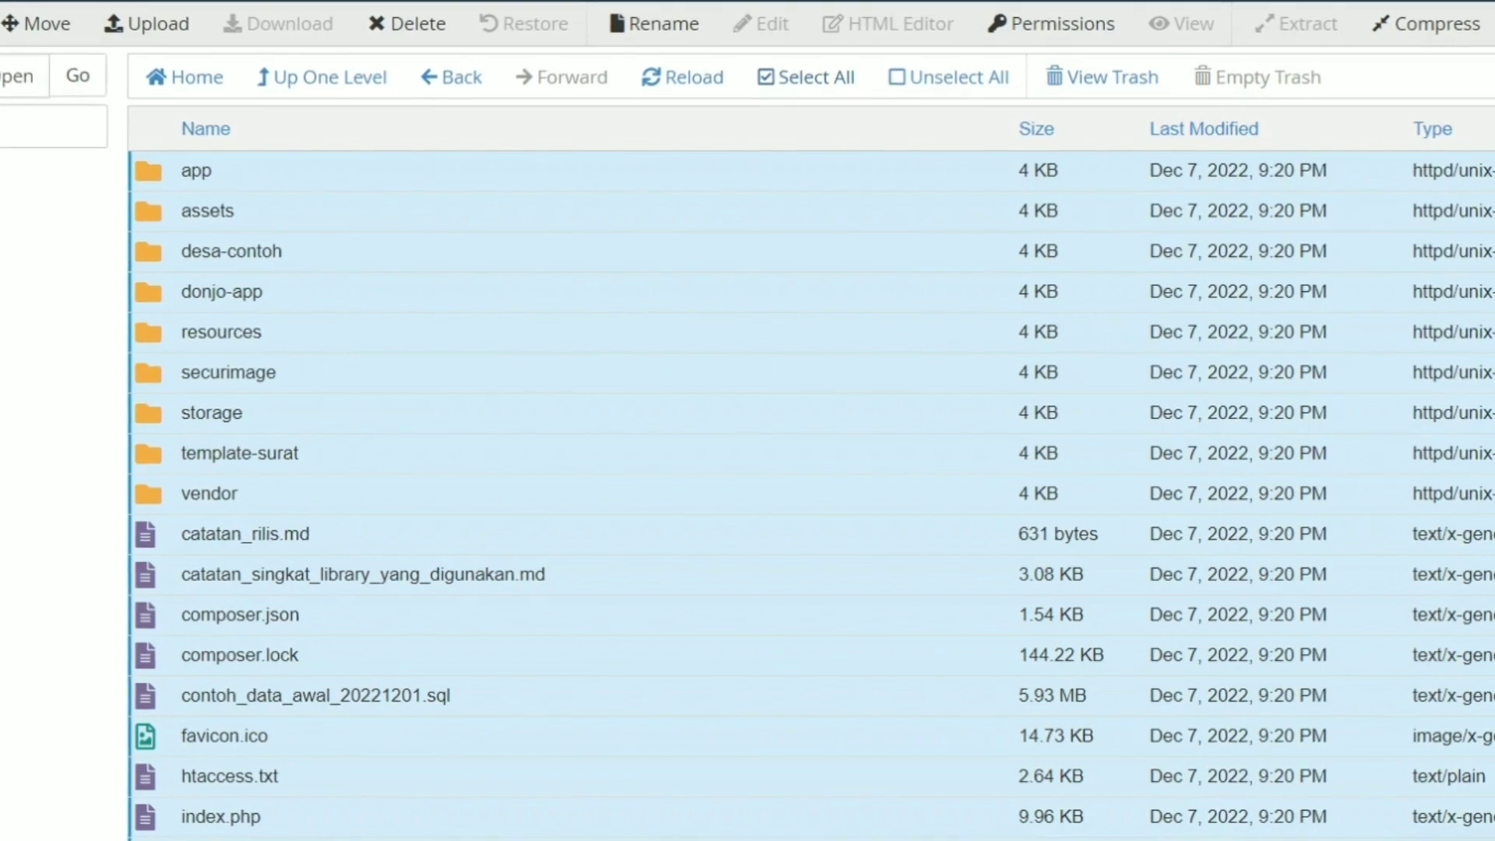
left_click(36, 21)
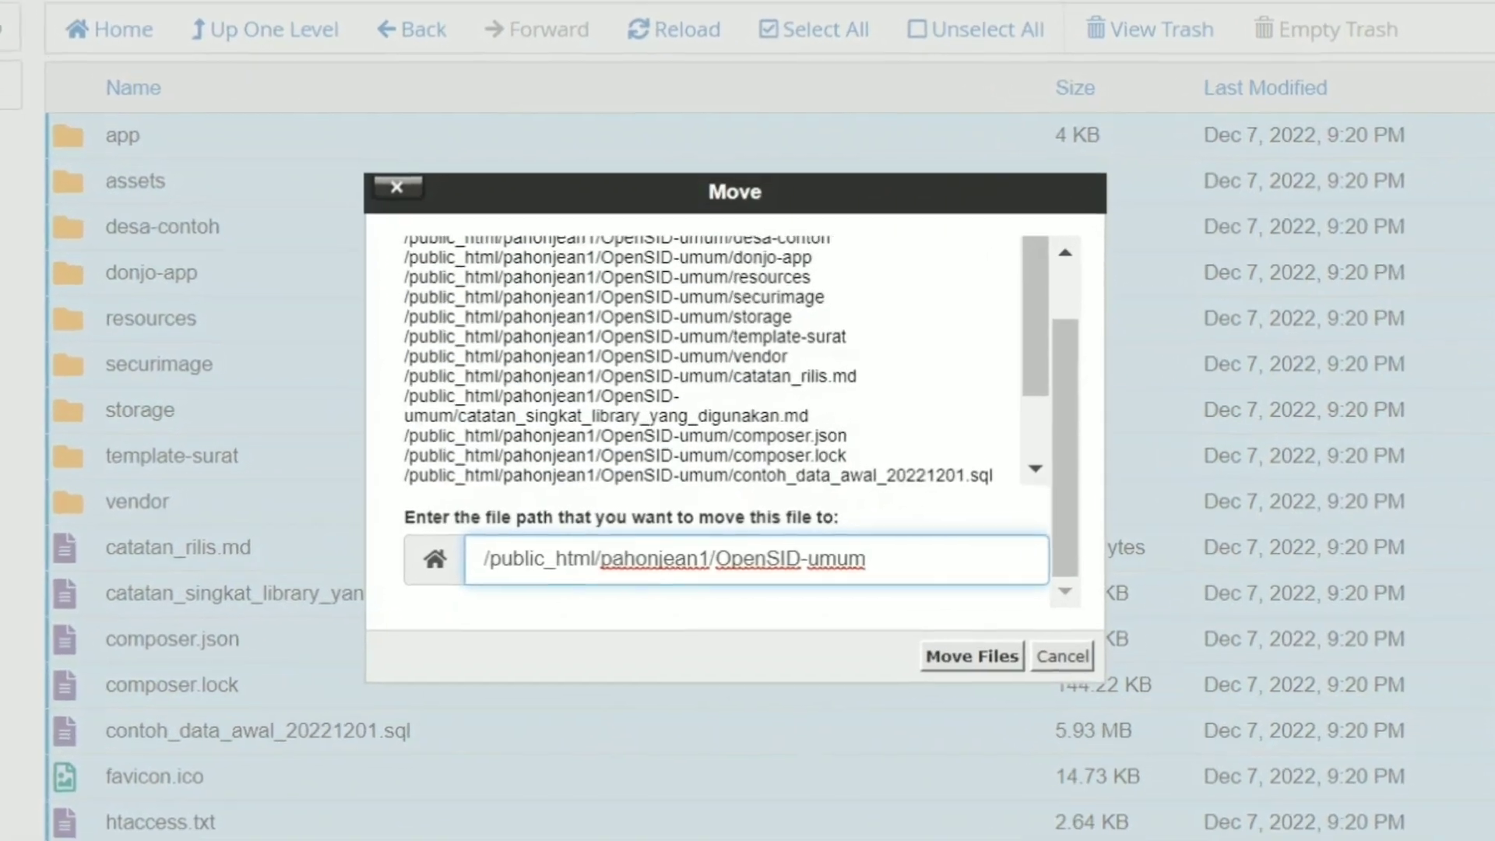
key("BackSpace")
key("BackSpace")
key("BackSpace")
key("BackSpace")
key("BackSpace")
key("BackSpace")
key("BackSpace")
key("BackSpace")
key("BackSpace")
key("BackSpace")
key("BackSpace")
key("BackSpace")
key("BackSpace")
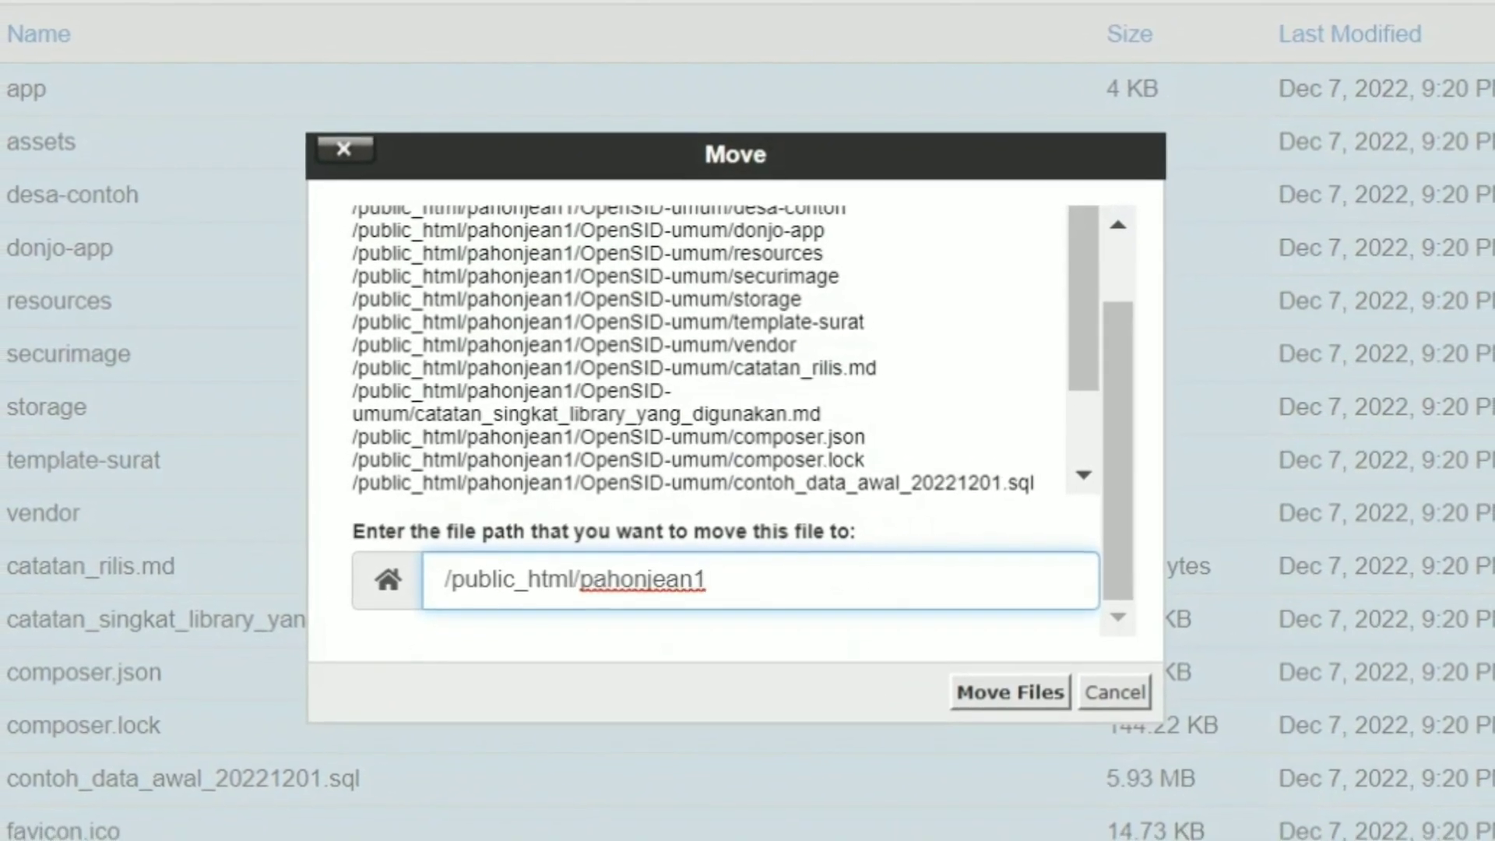
key("Return")
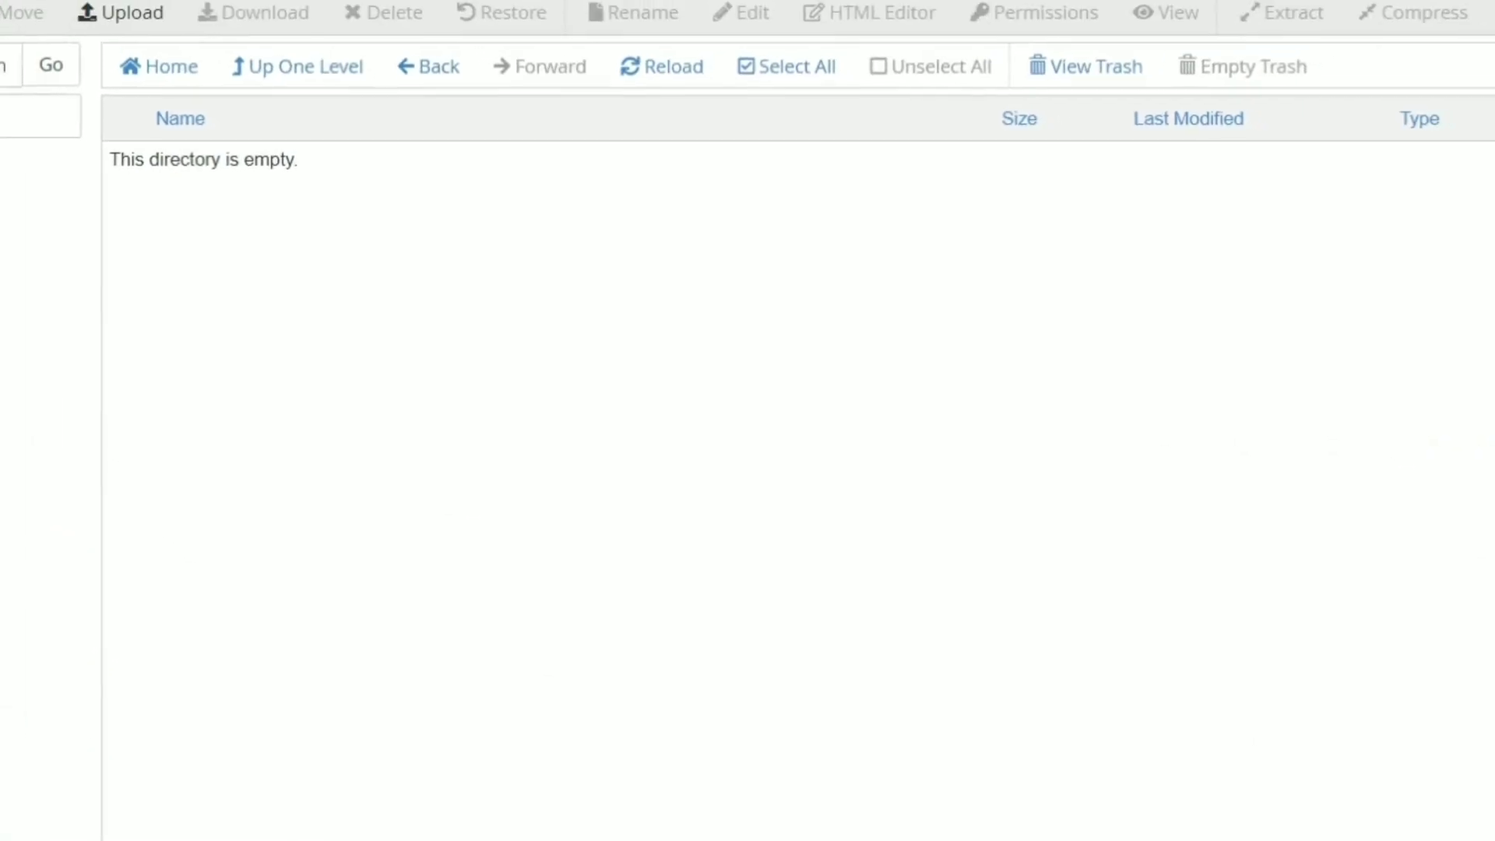
left_click(429, 67)
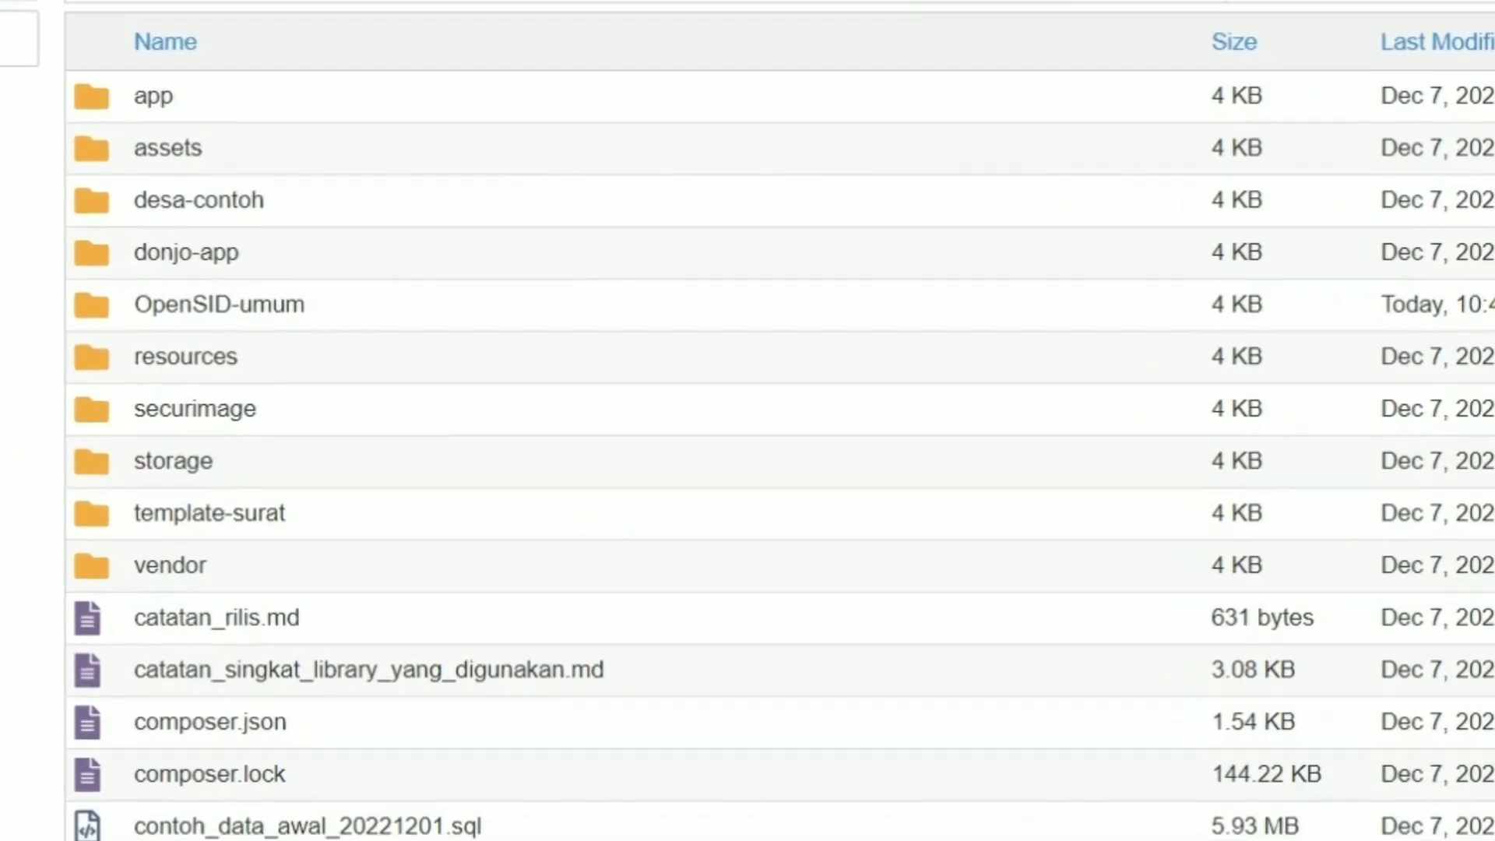
Step: Rename the desa-contoh folder in pahonjean1 to 'desa' via its context menu
right_click(87, 192)
left_click(179, 321)
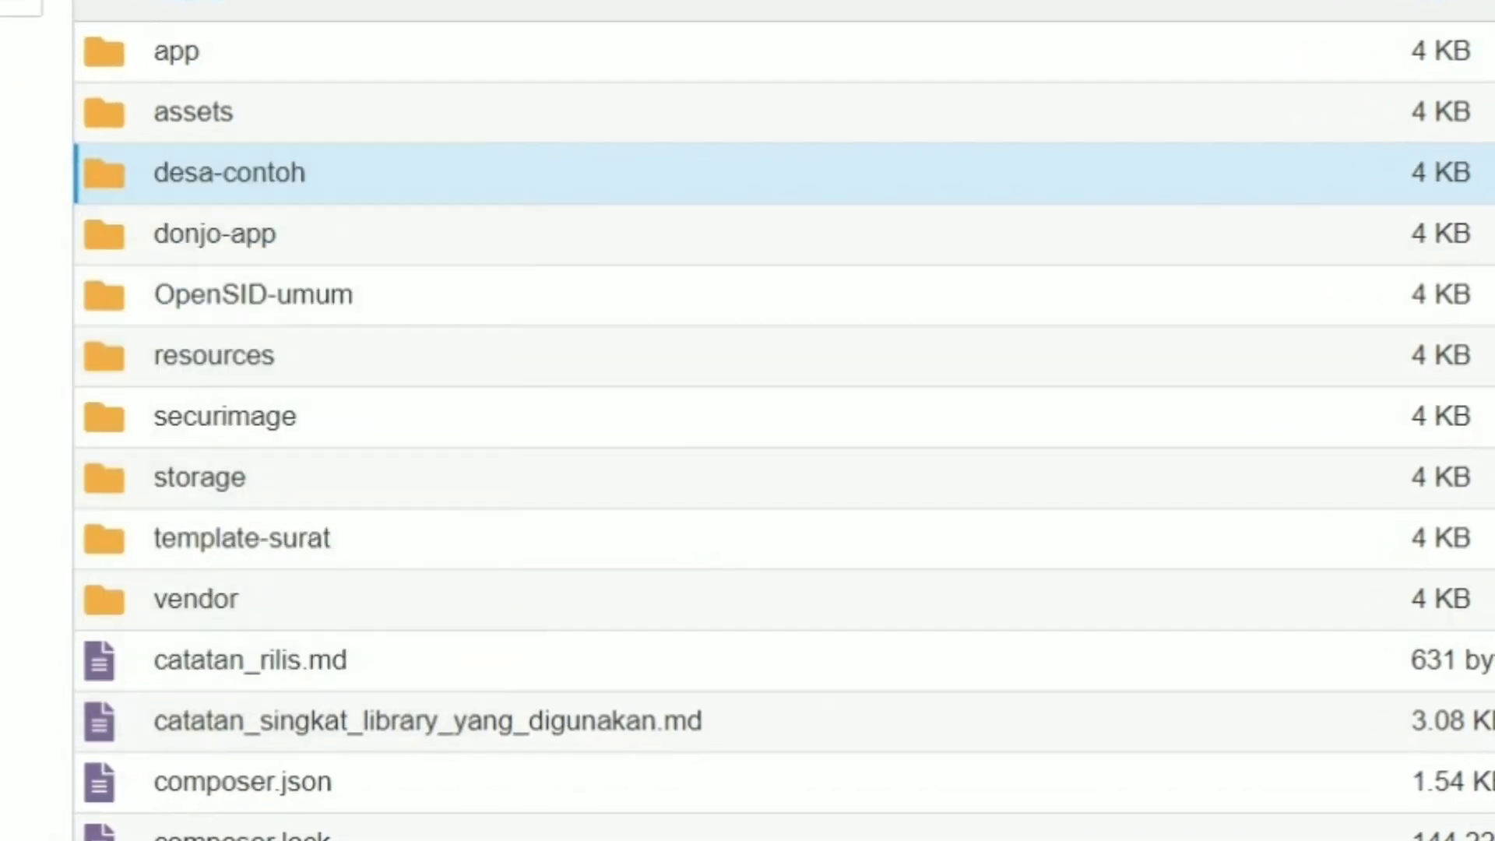
key("BackSpace")
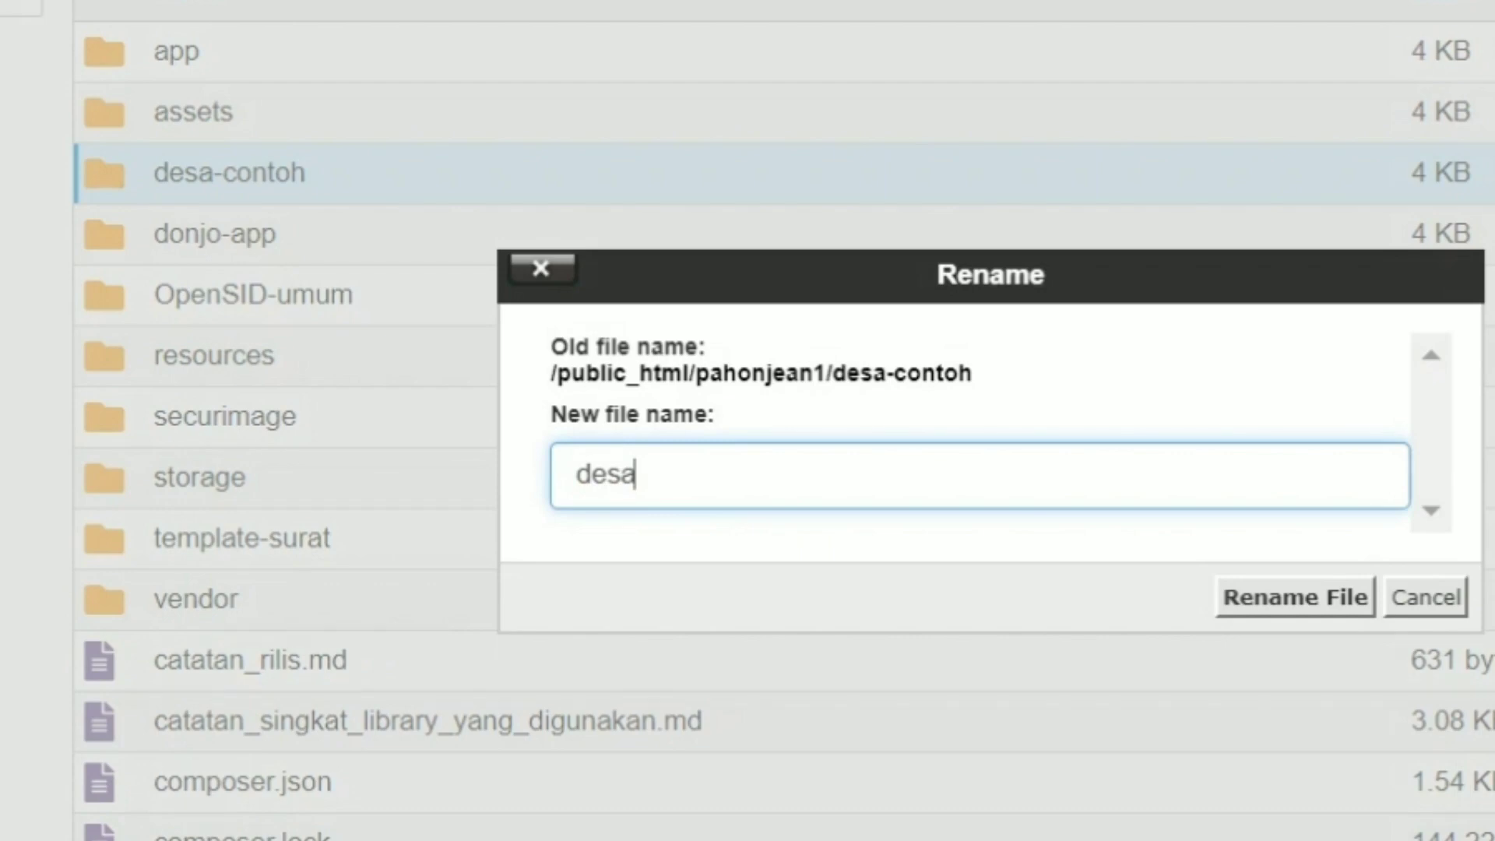
key("Return")
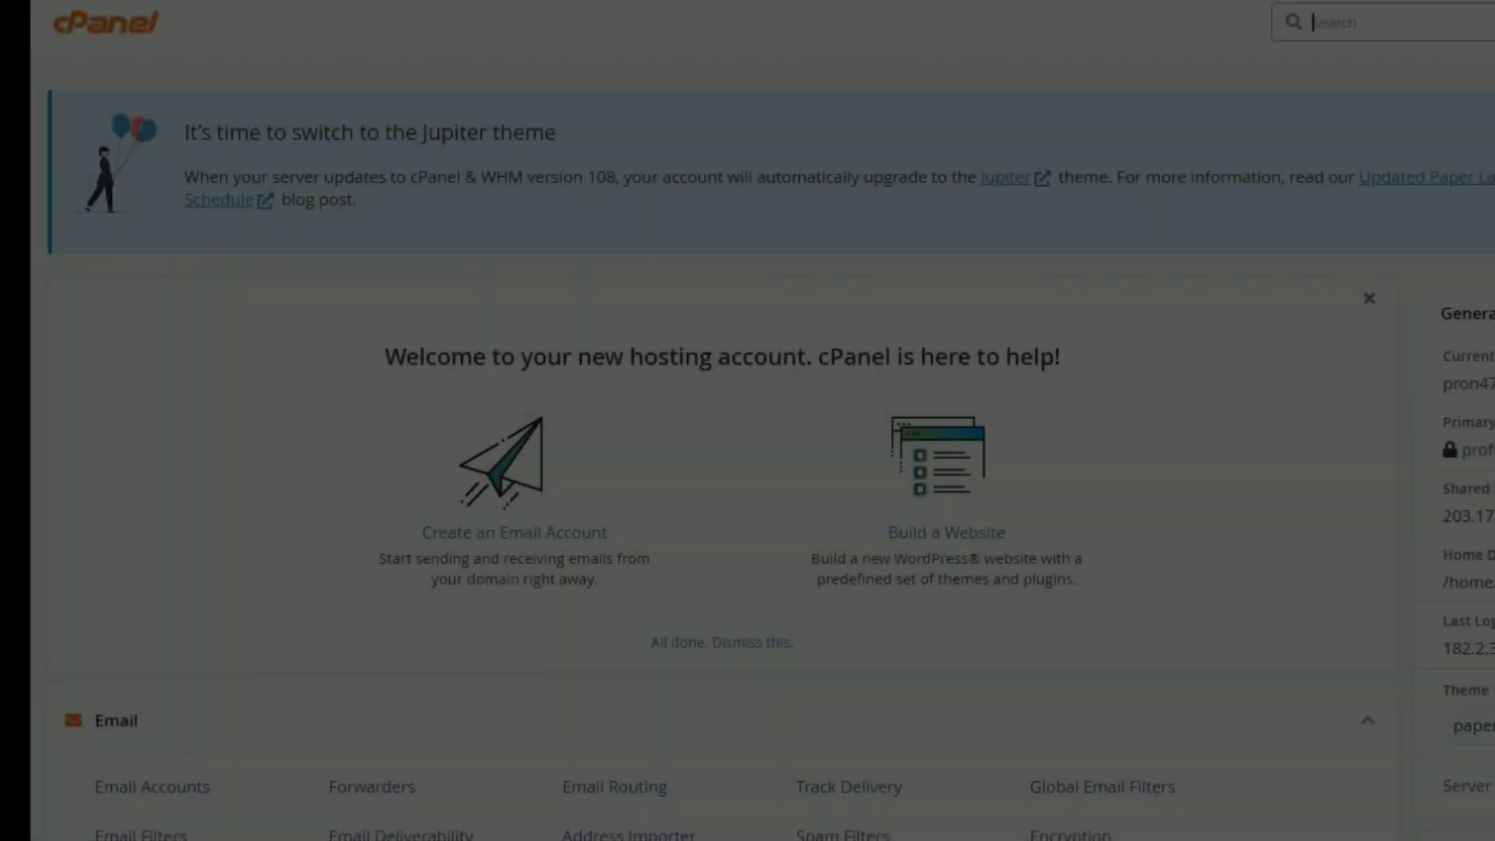
Step: Create the MySQL database pahonjean1 (pron4715_pahonjean1) from the New Database form and return
scroll(722, 436, "down", 5)
scroll(723, 436, "down", 5)
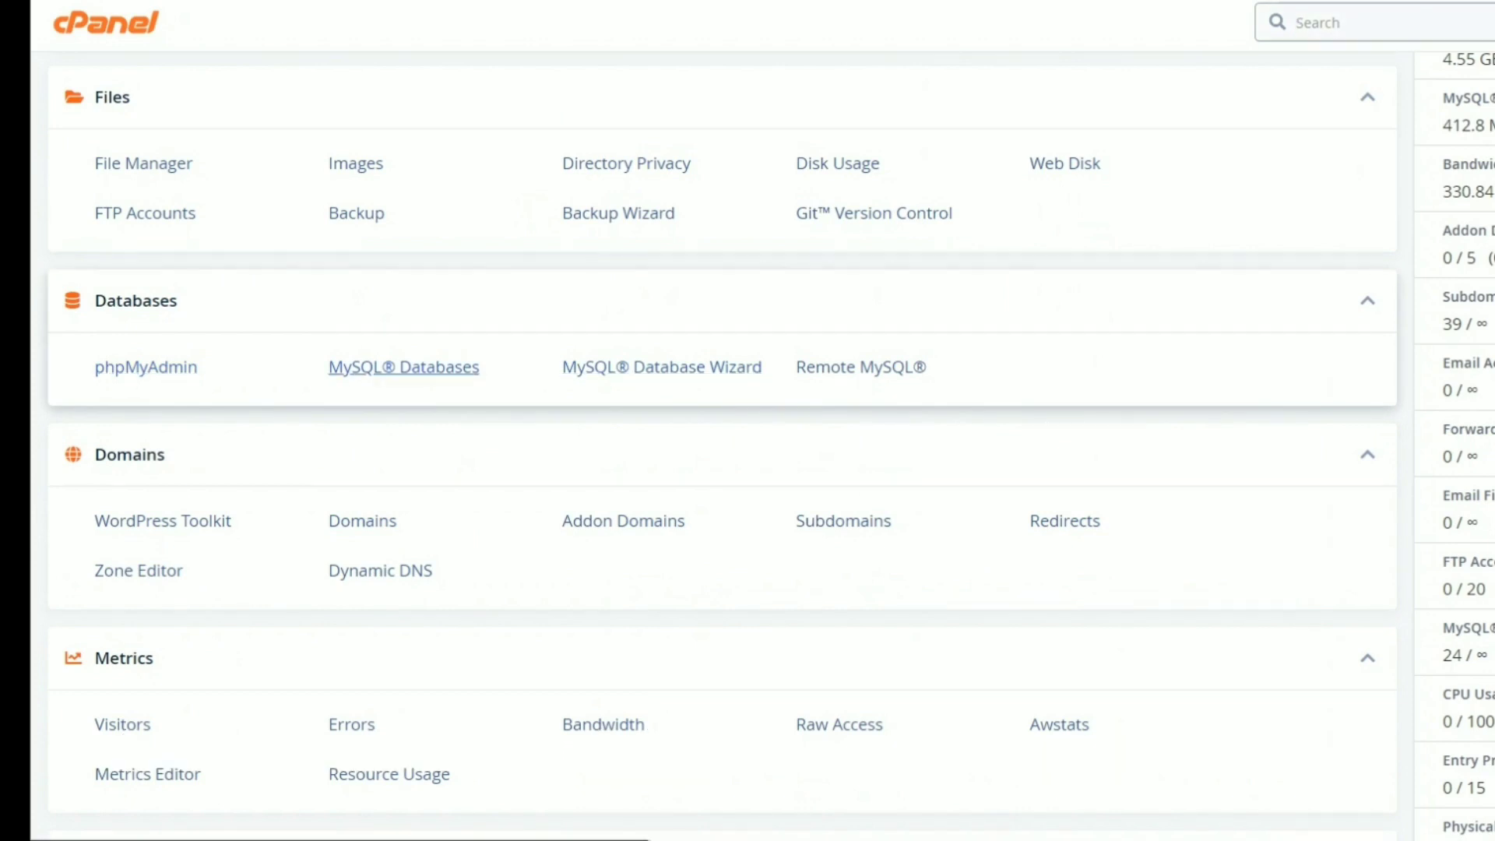
left_click(403, 366)
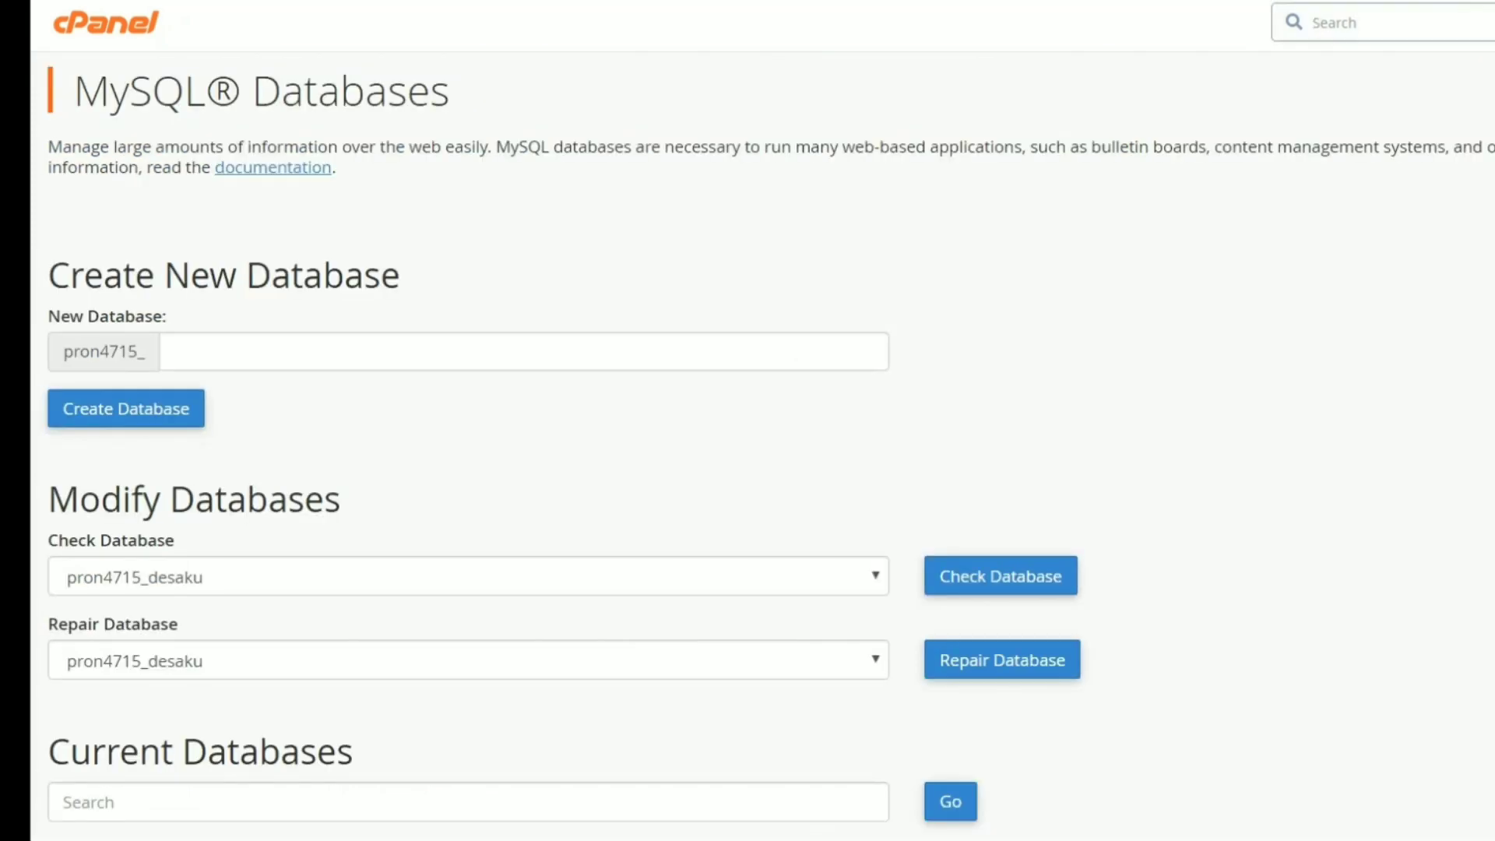
left_click(467, 351)
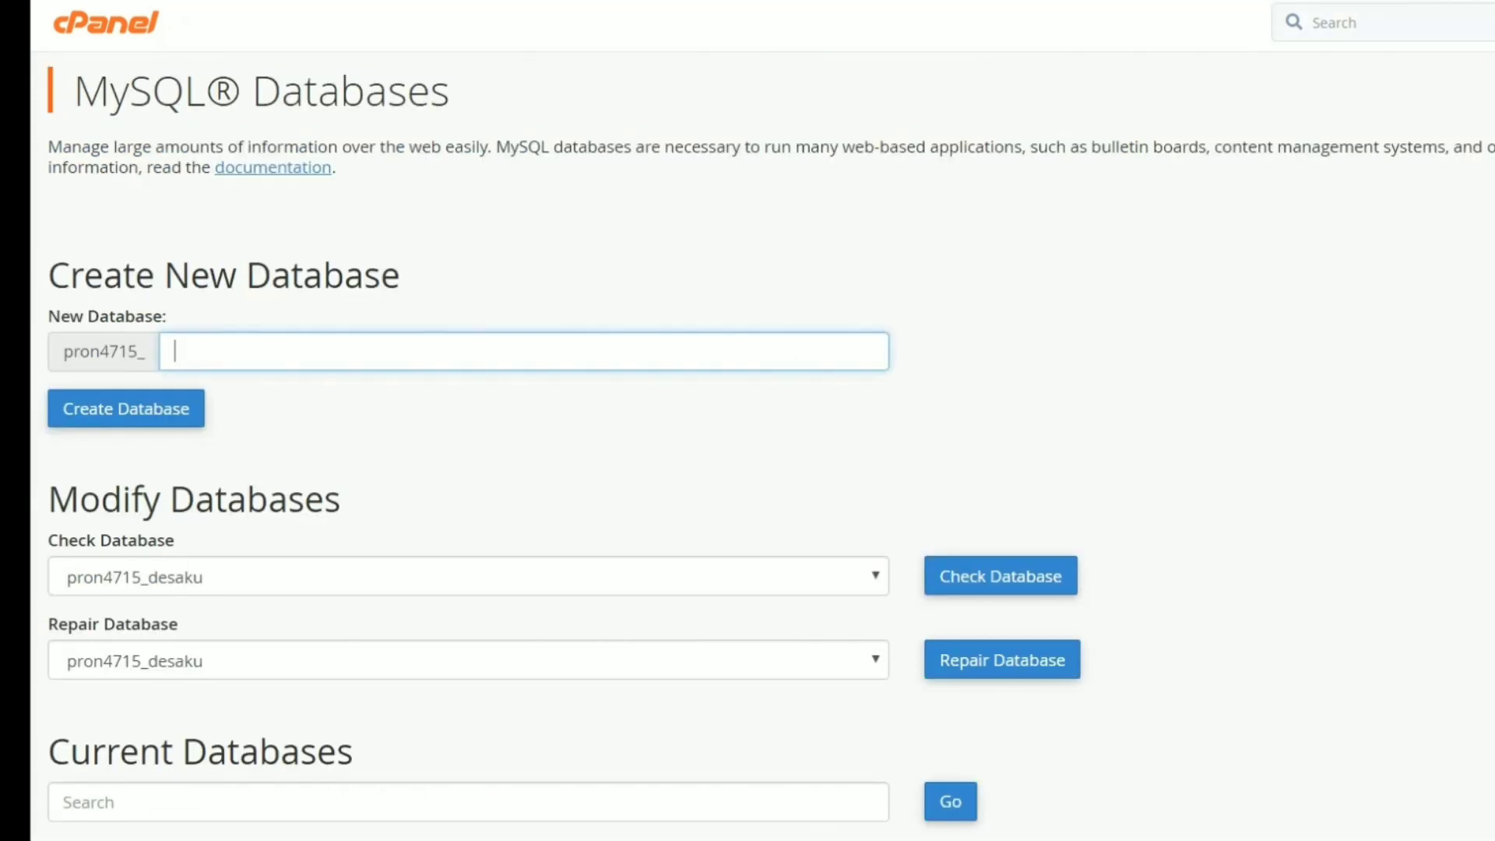
type("pahonjean1")
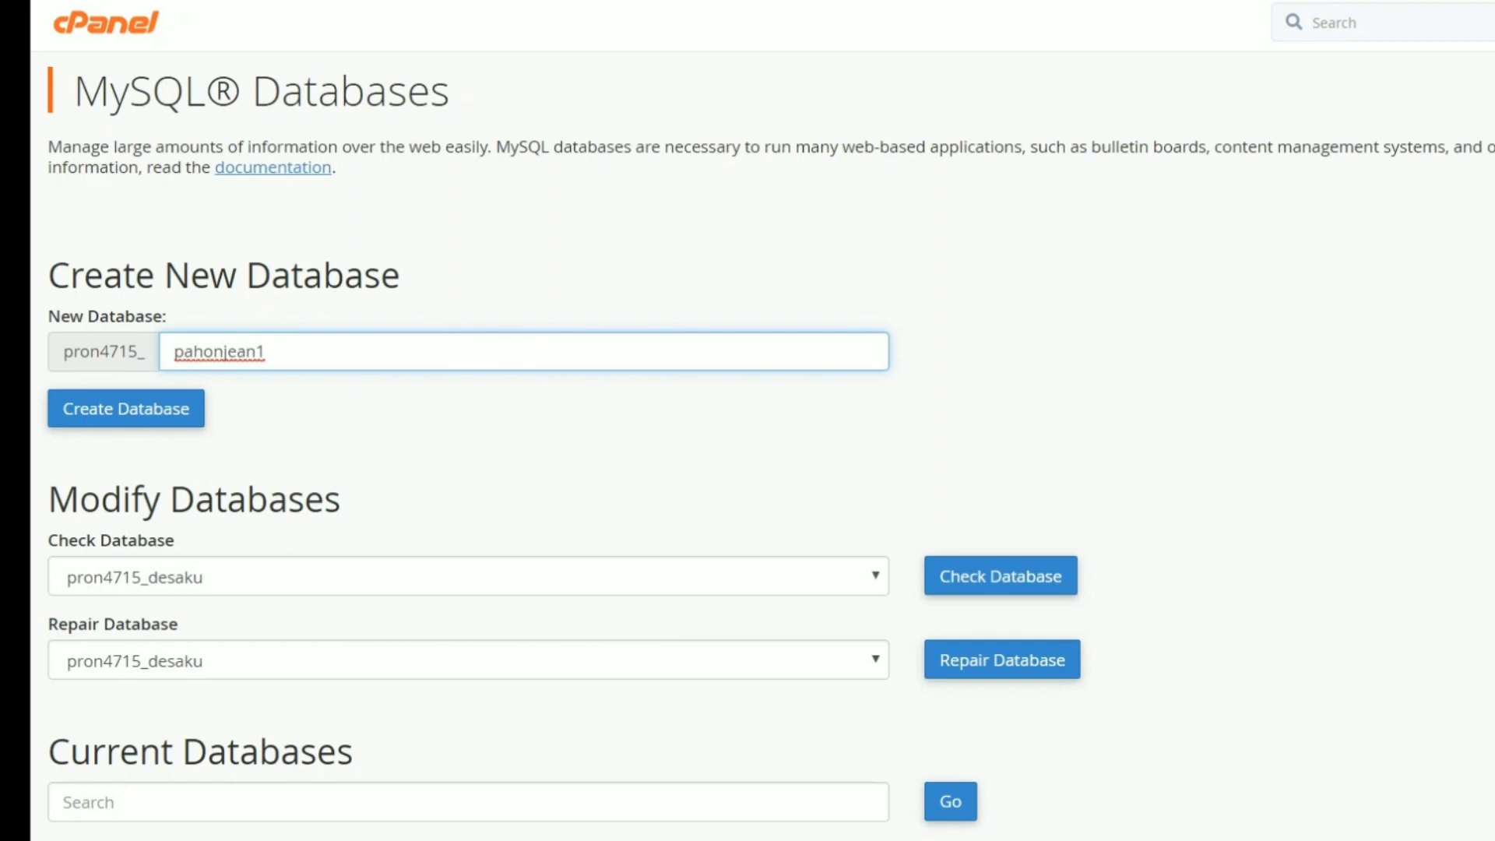
left_click(127, 409)
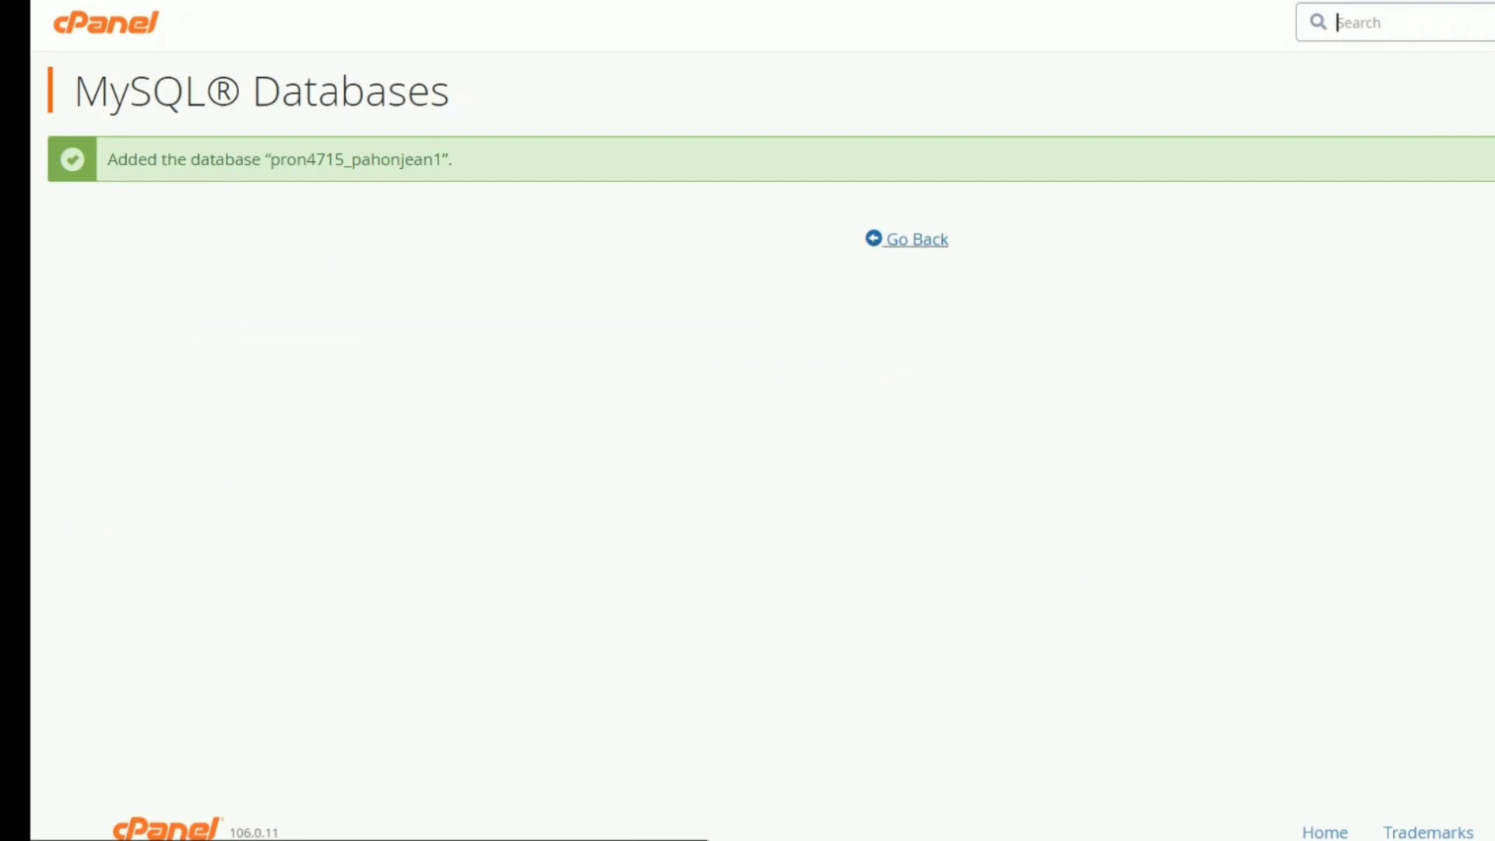
left_click(917, 240)
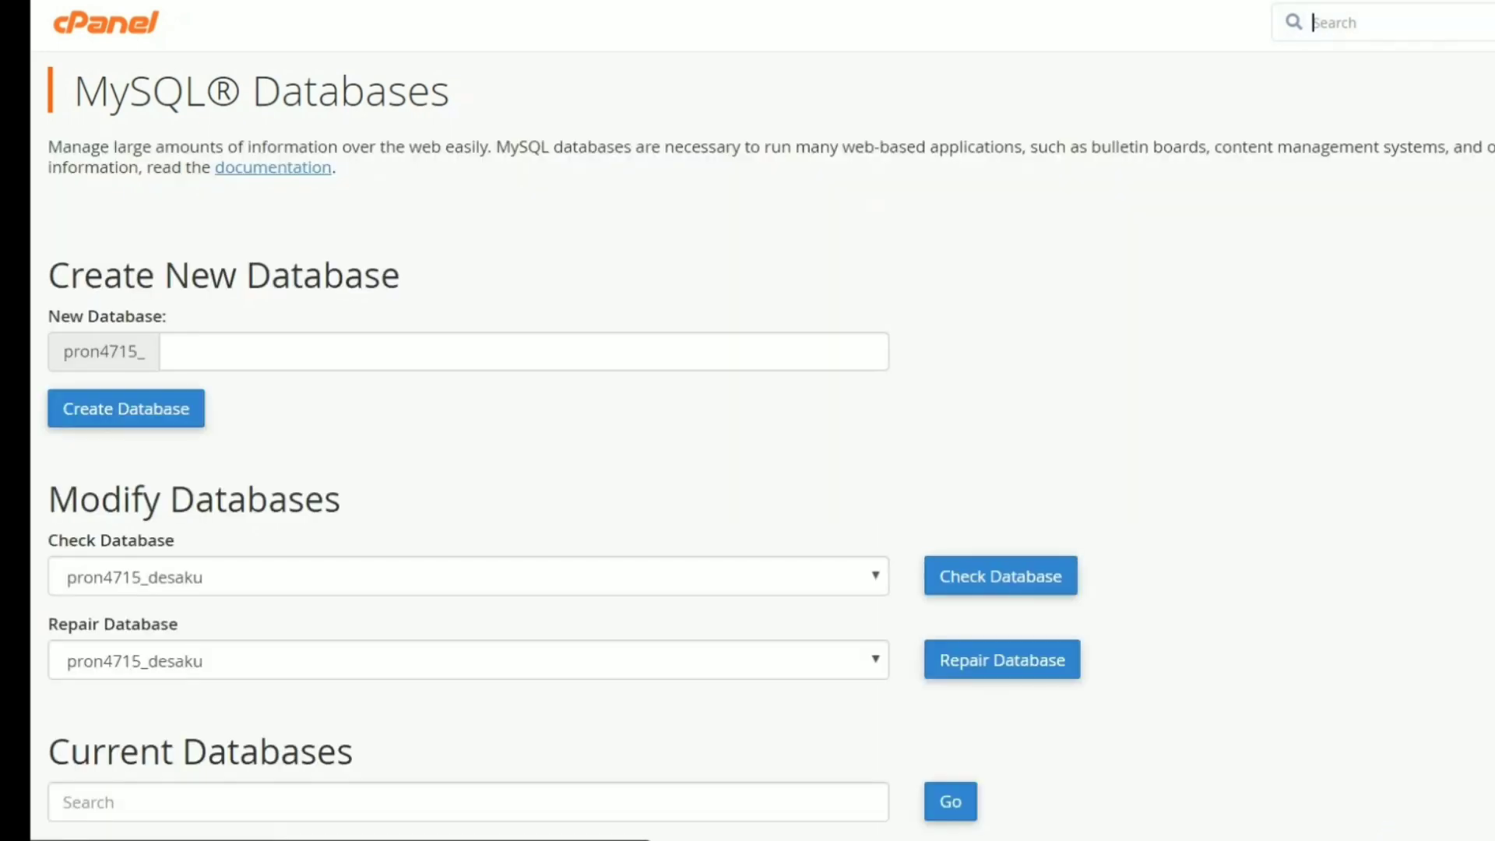
scroll(763, 436, "down", 3)
scroll(763, 436, "down", 3)
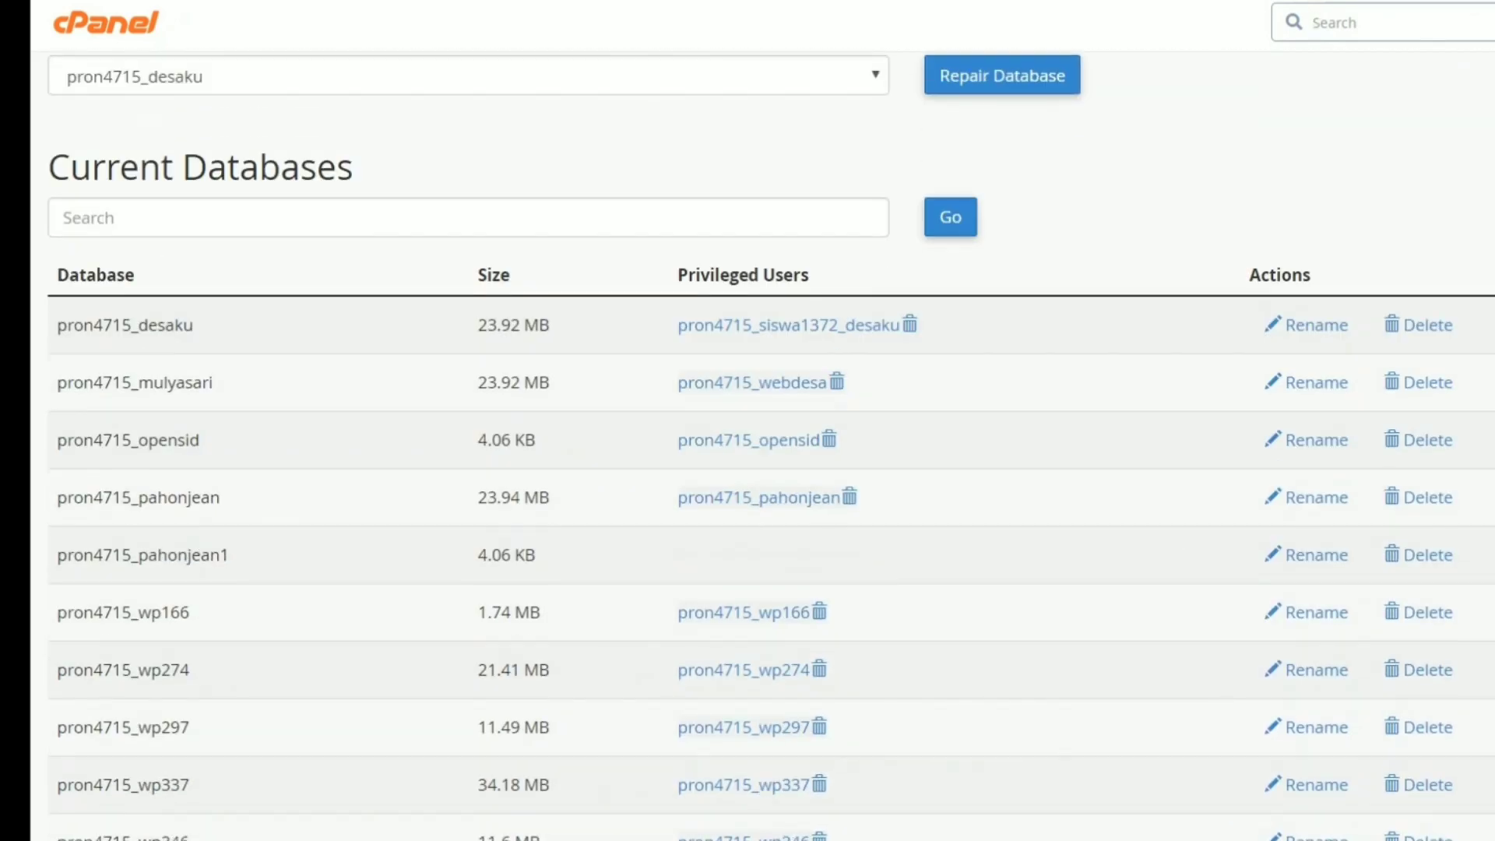
scroll(763, 436, "down", 3)
scroll(763, 436, "up", 7)
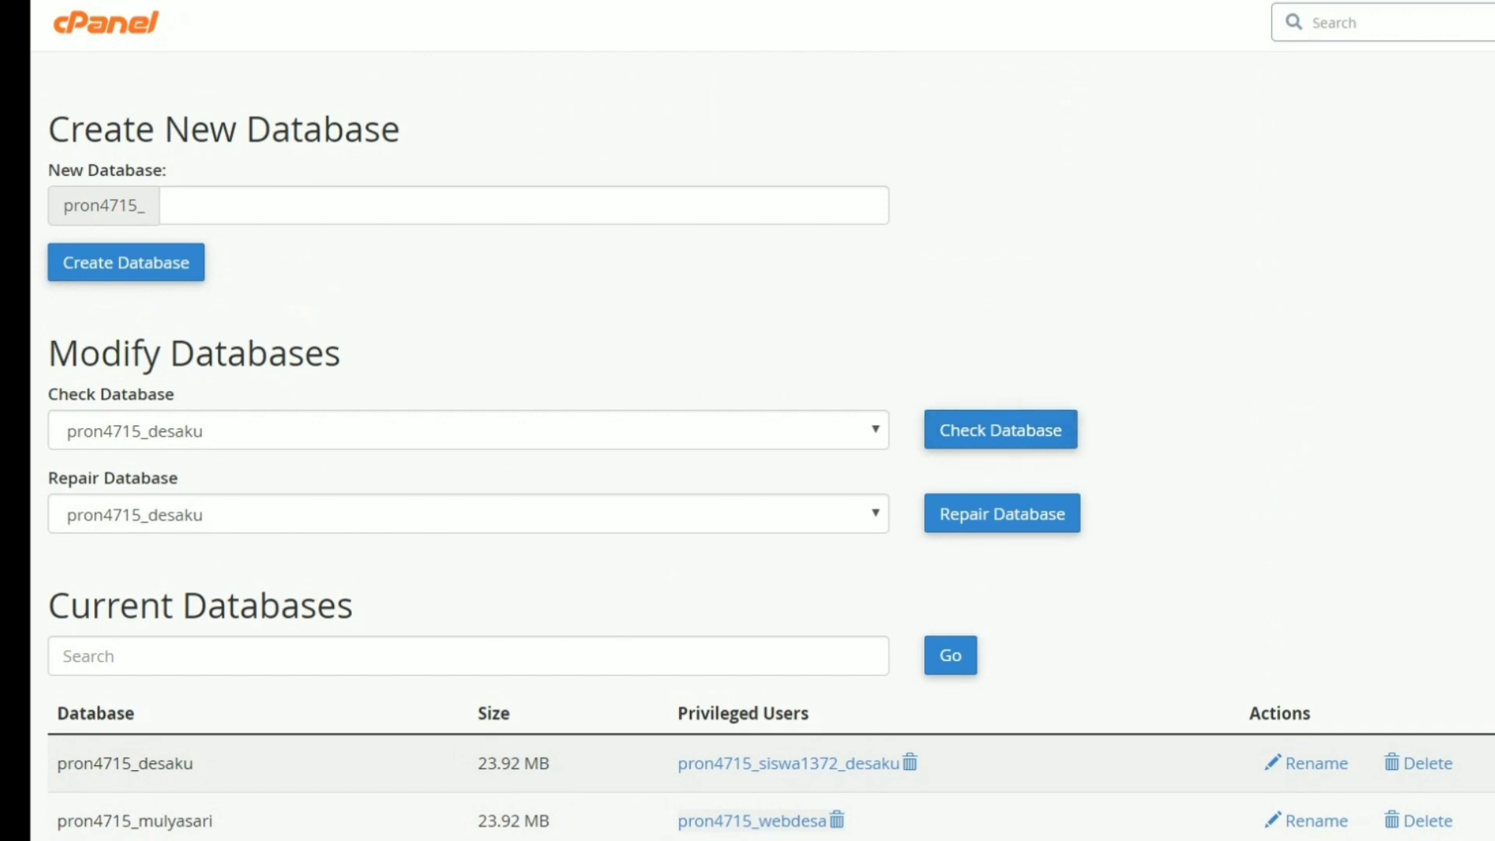
Step: Select pron4715_pahonjean1 in the Check and Repair lists and run Check Database
left_click(872, 430)
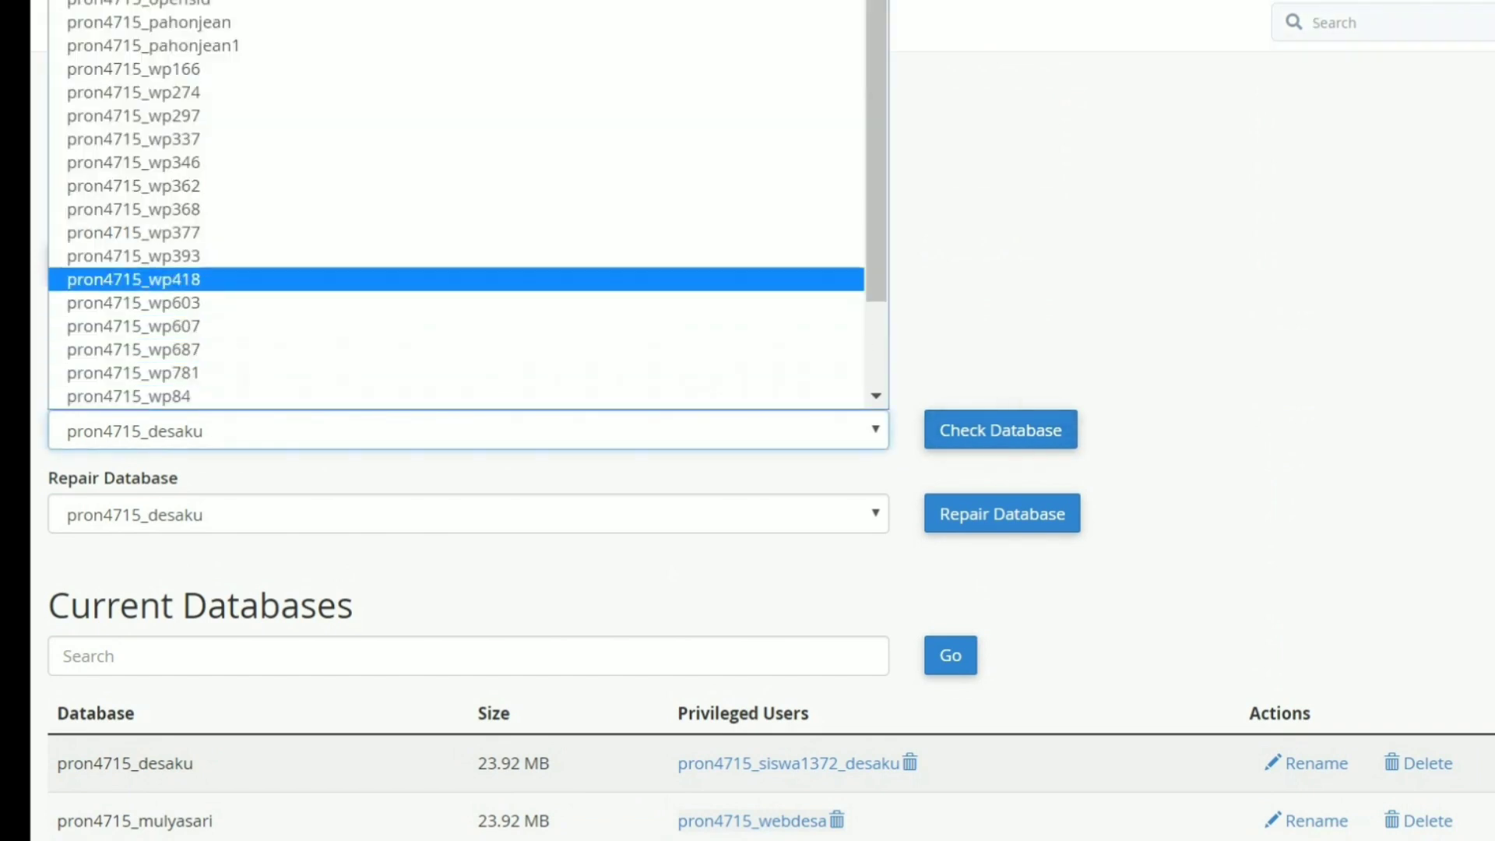
left_click(152, 45)
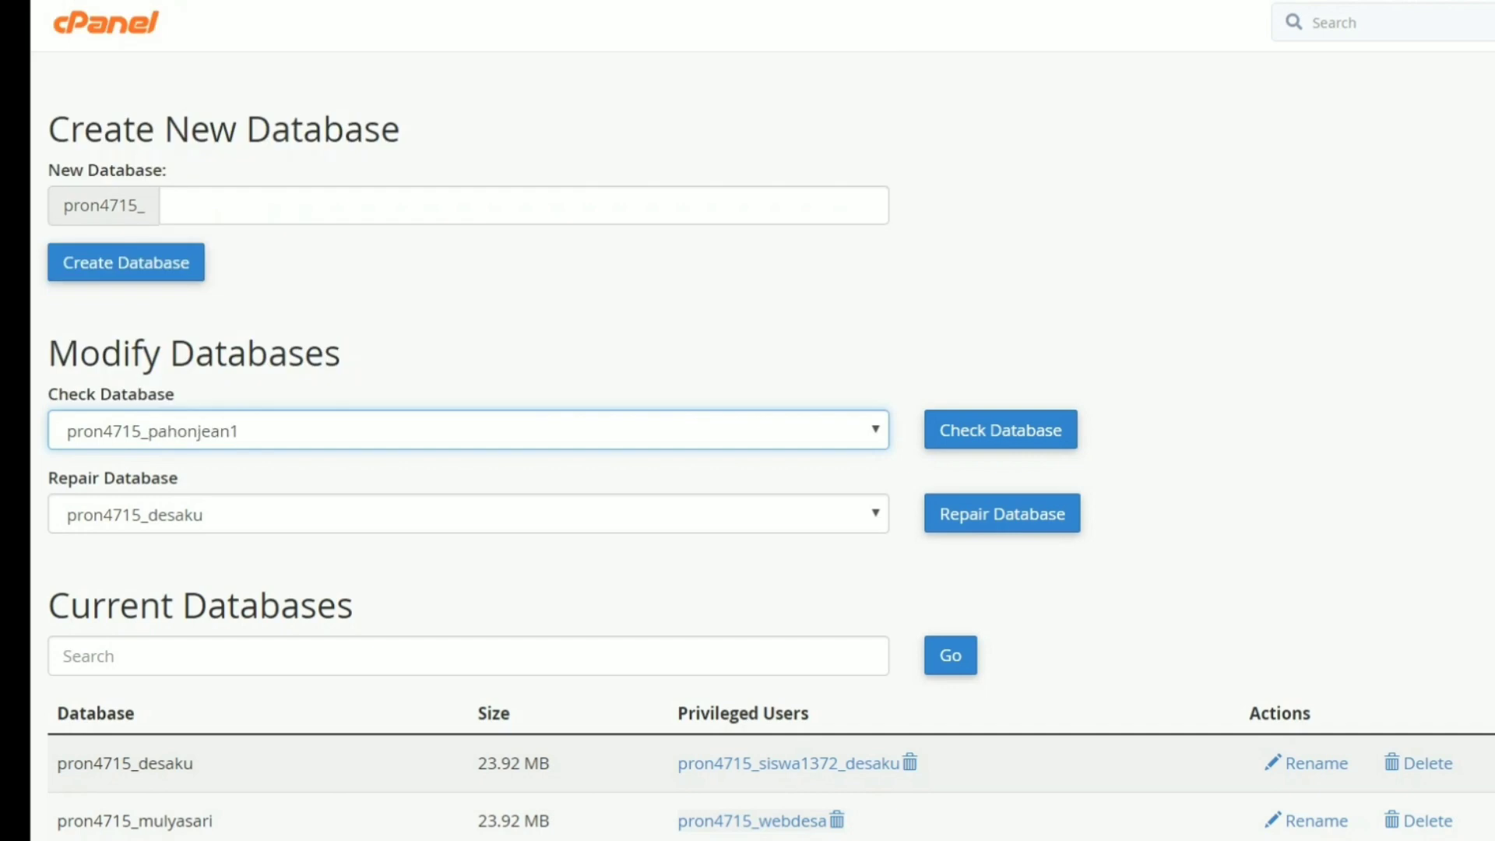
left_click(872, 512)
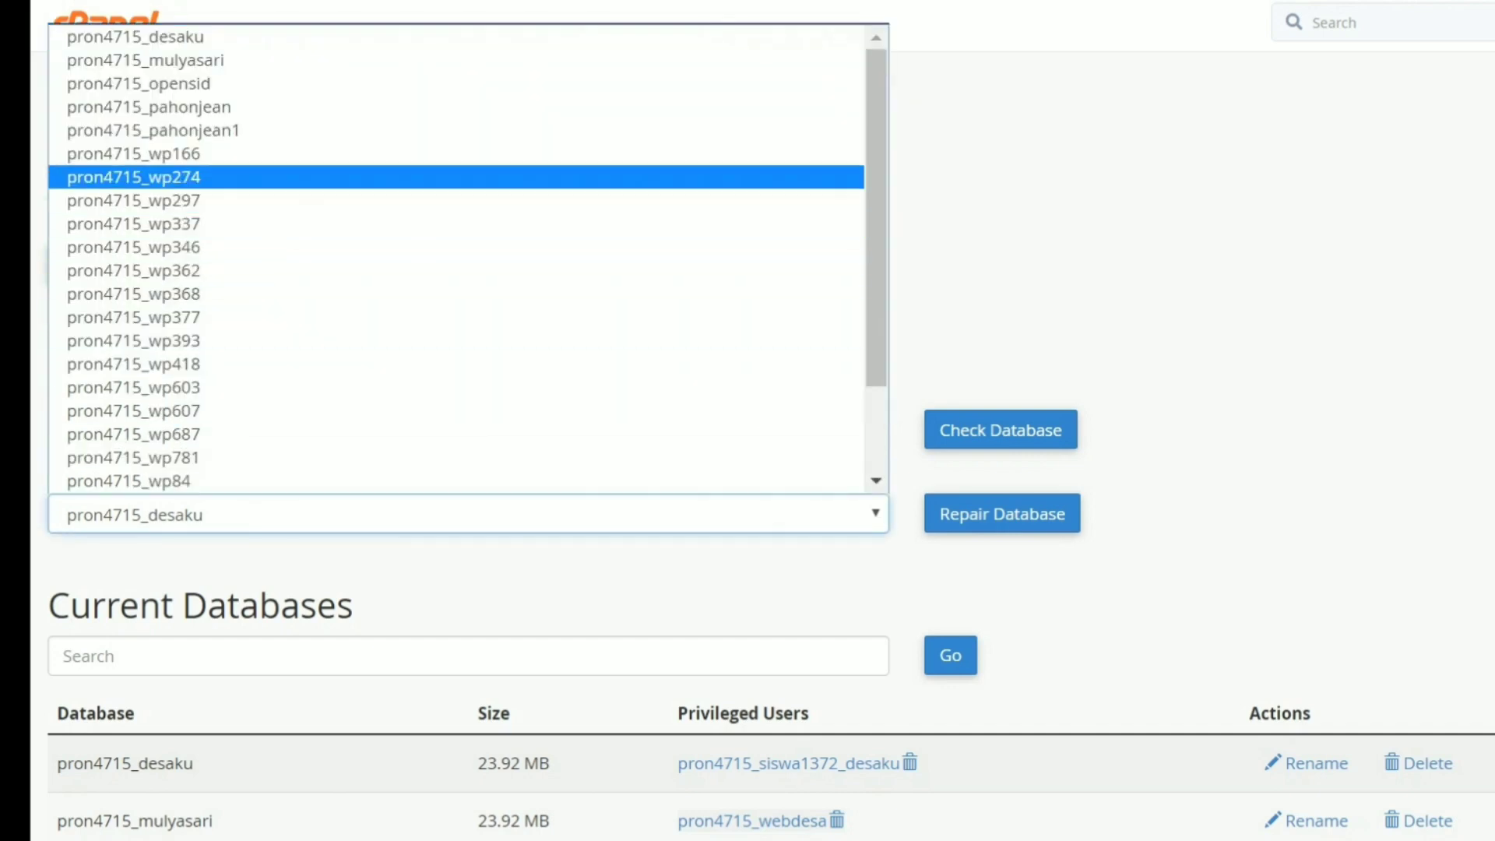
left_click(167, 130)
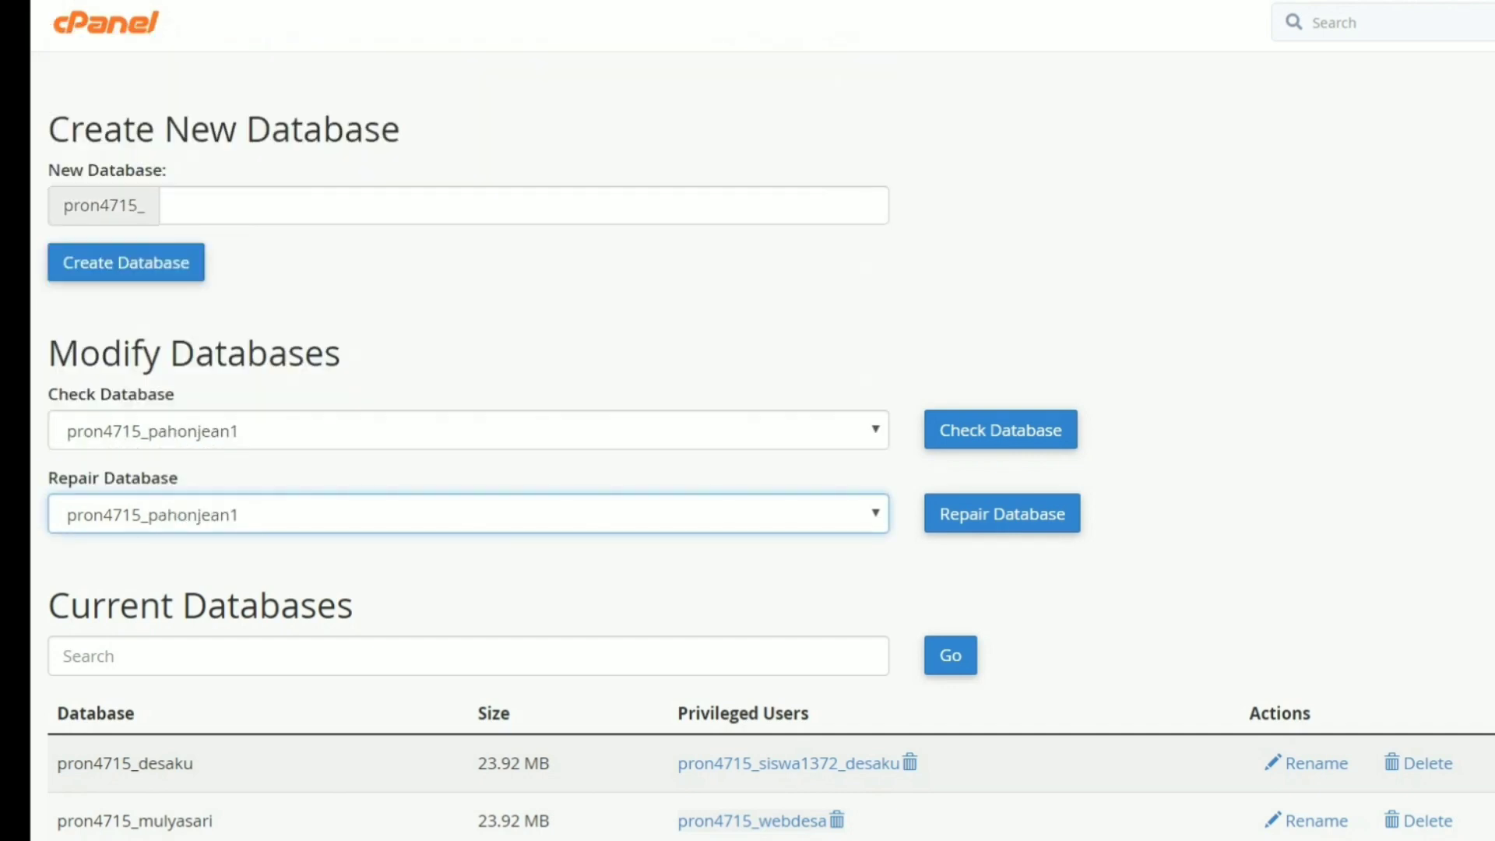
left_click(1000, 430)
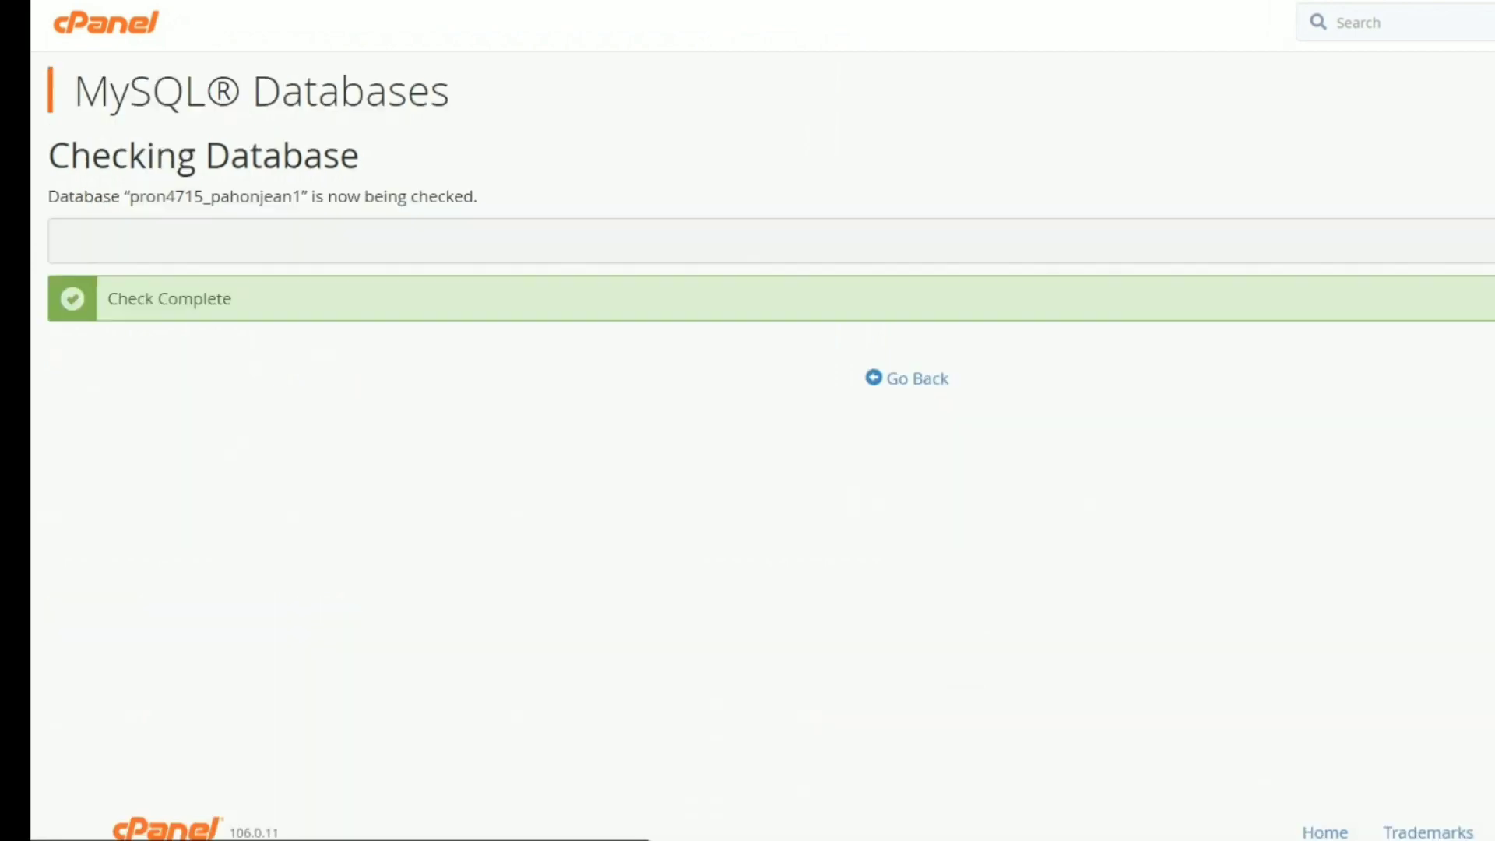
left_click(916, 380)
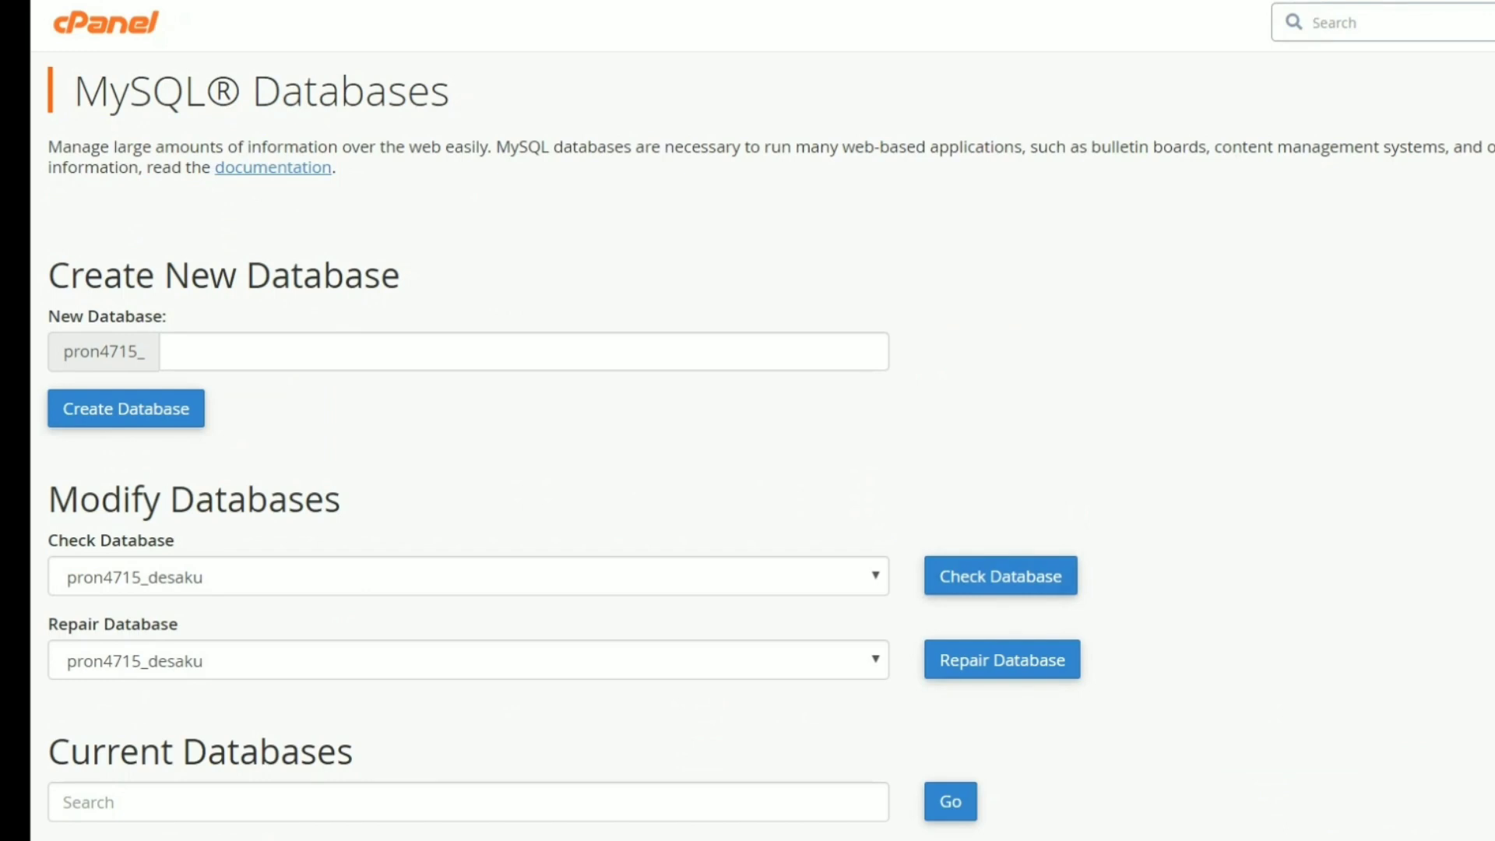
Step: Return to the cPanel home page
scroll(747, 467, "down", 2)
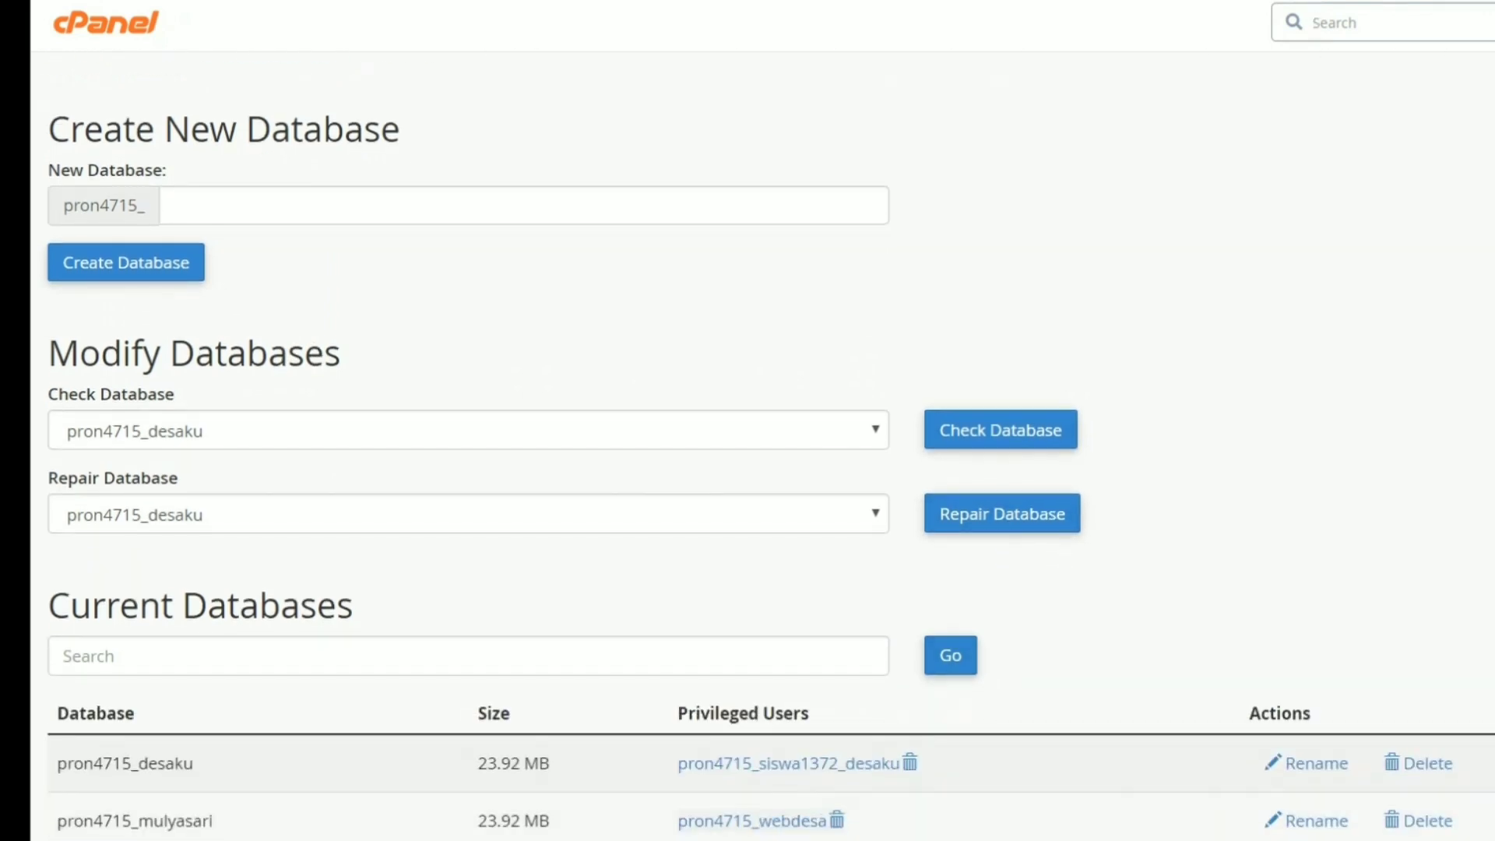
scroll(747, 467, "up", 2)
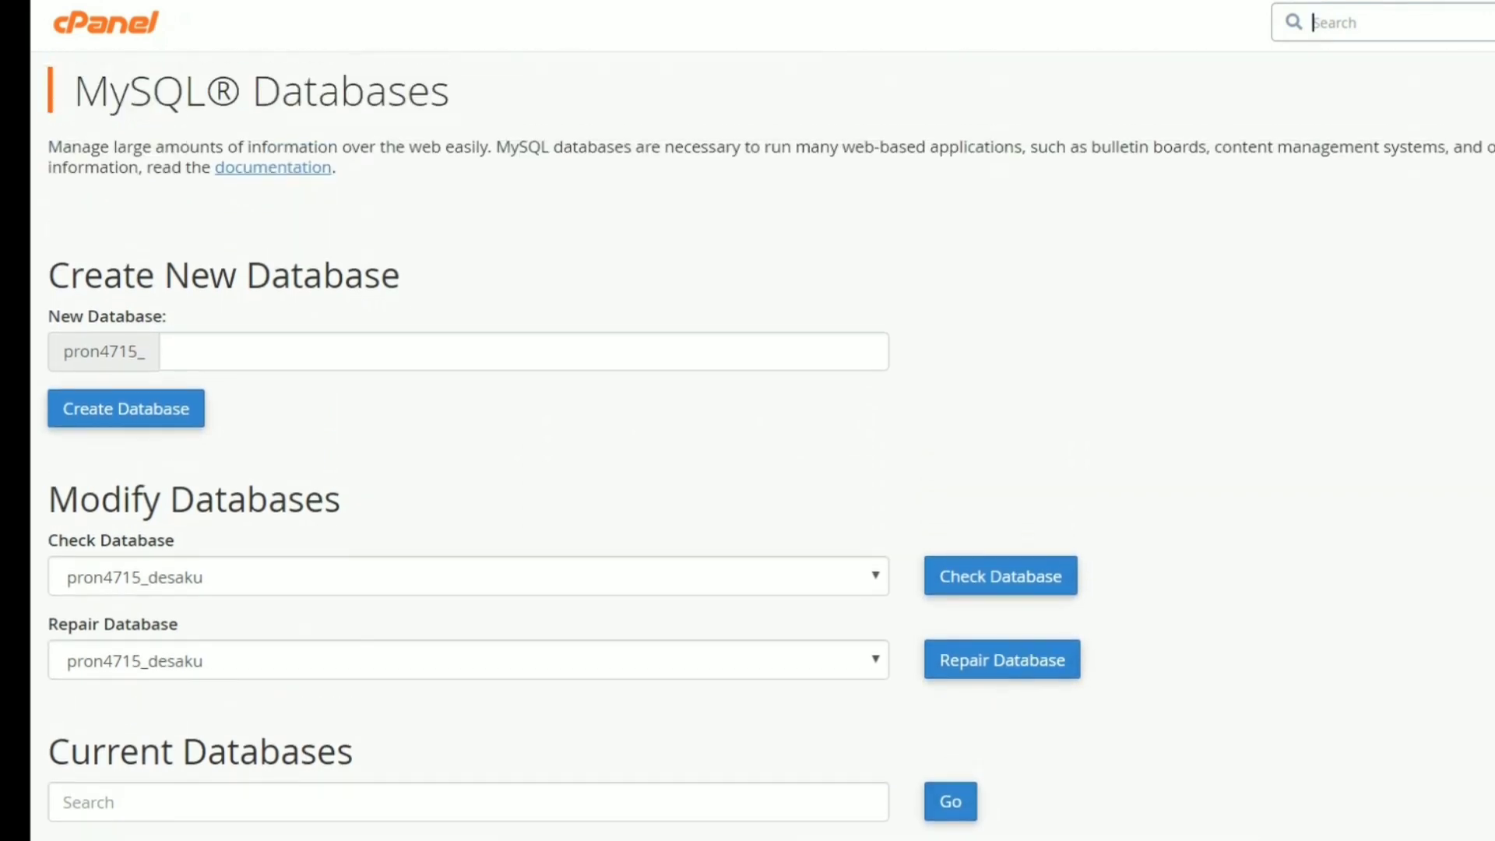
left_click(125, 23)
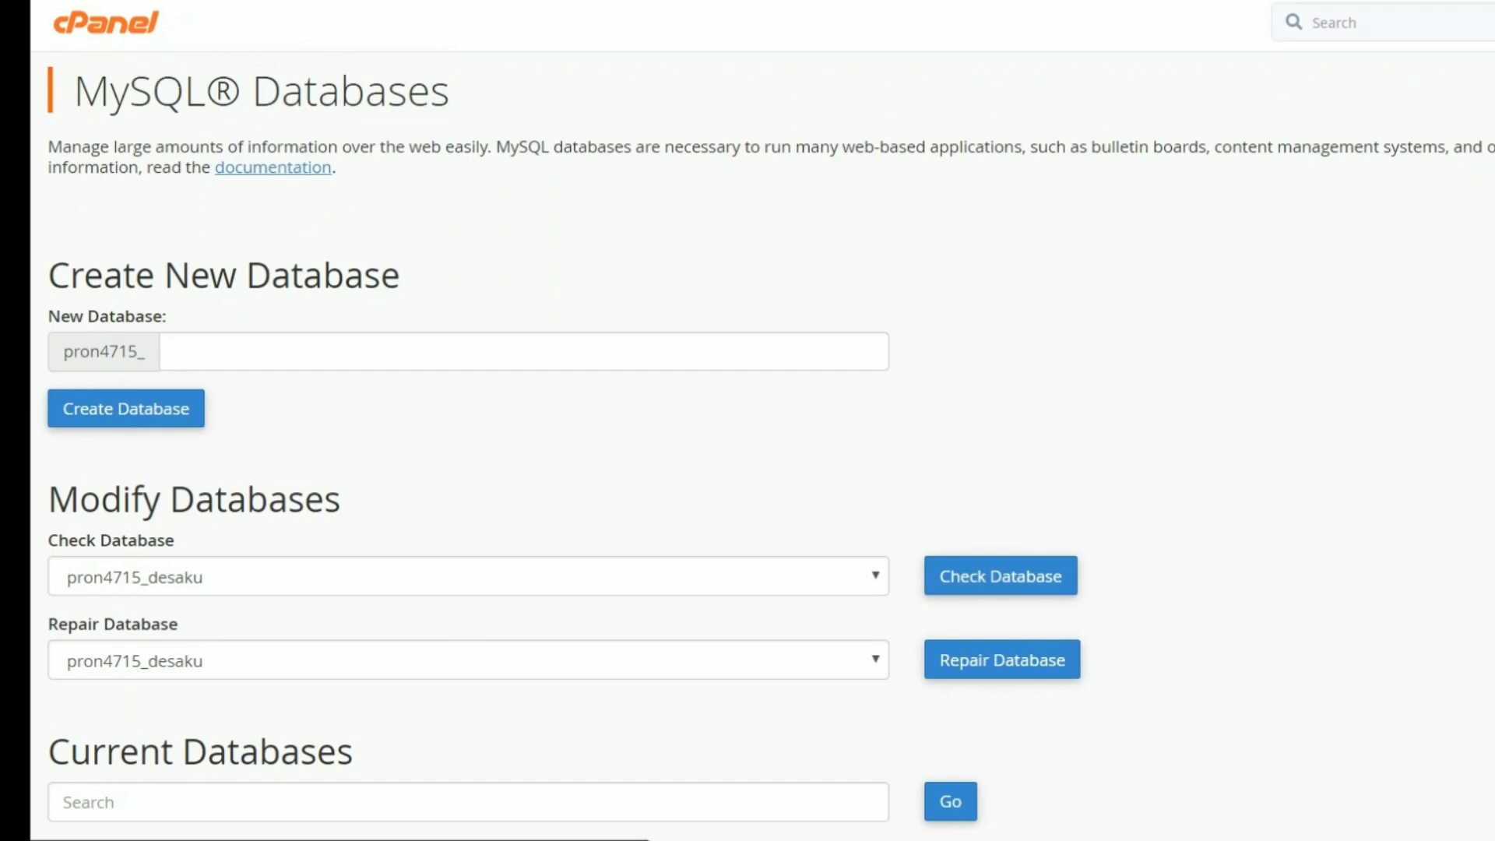
Step: In phpMyAdmin, open the empty pron4715_pahonjean1 database and its Import page
scroll(662, 514, "down", 9)
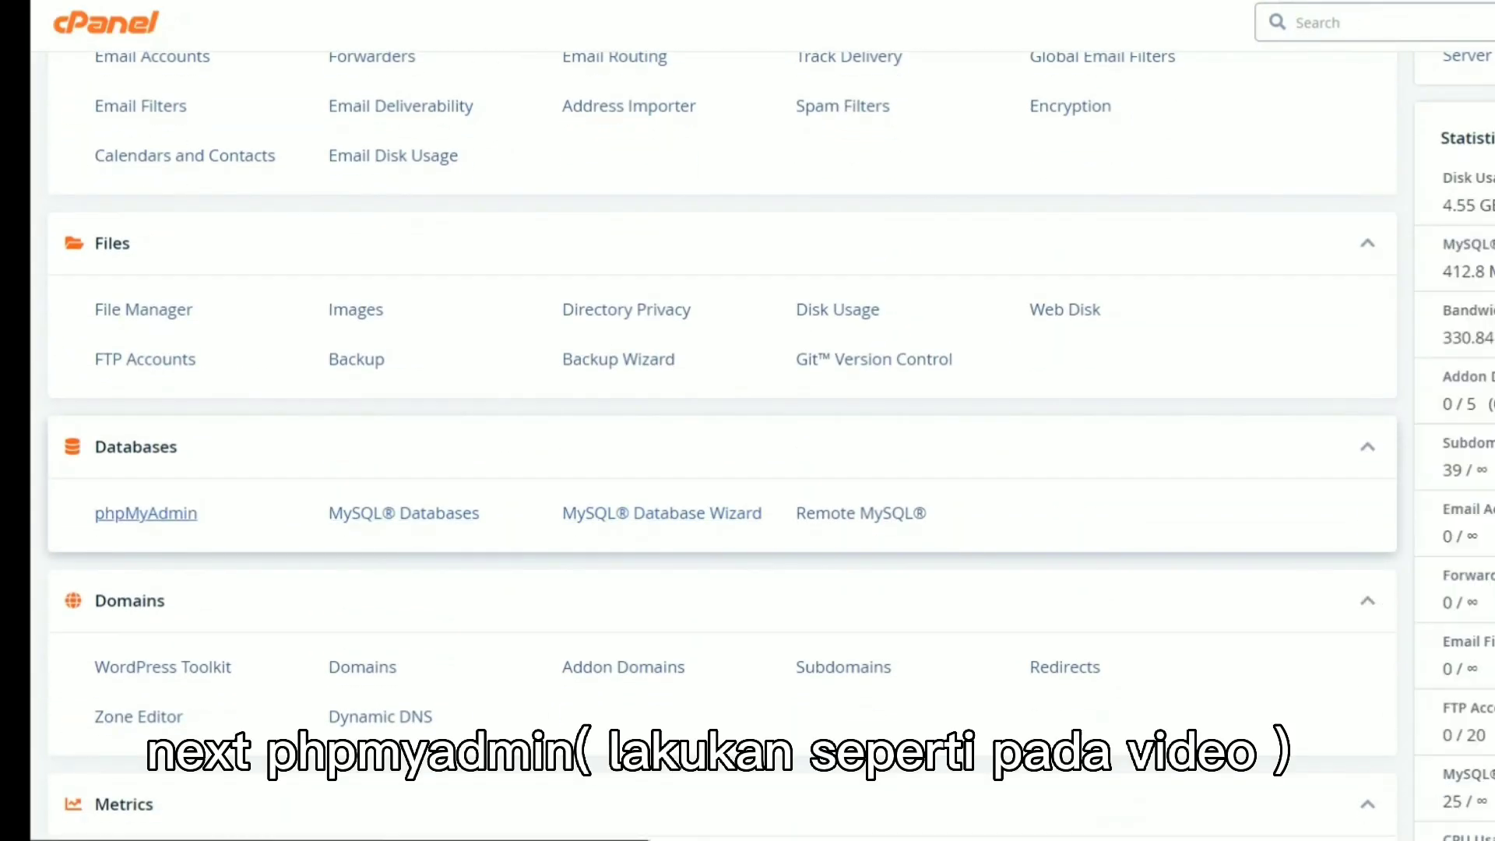
left_click(145, 513)
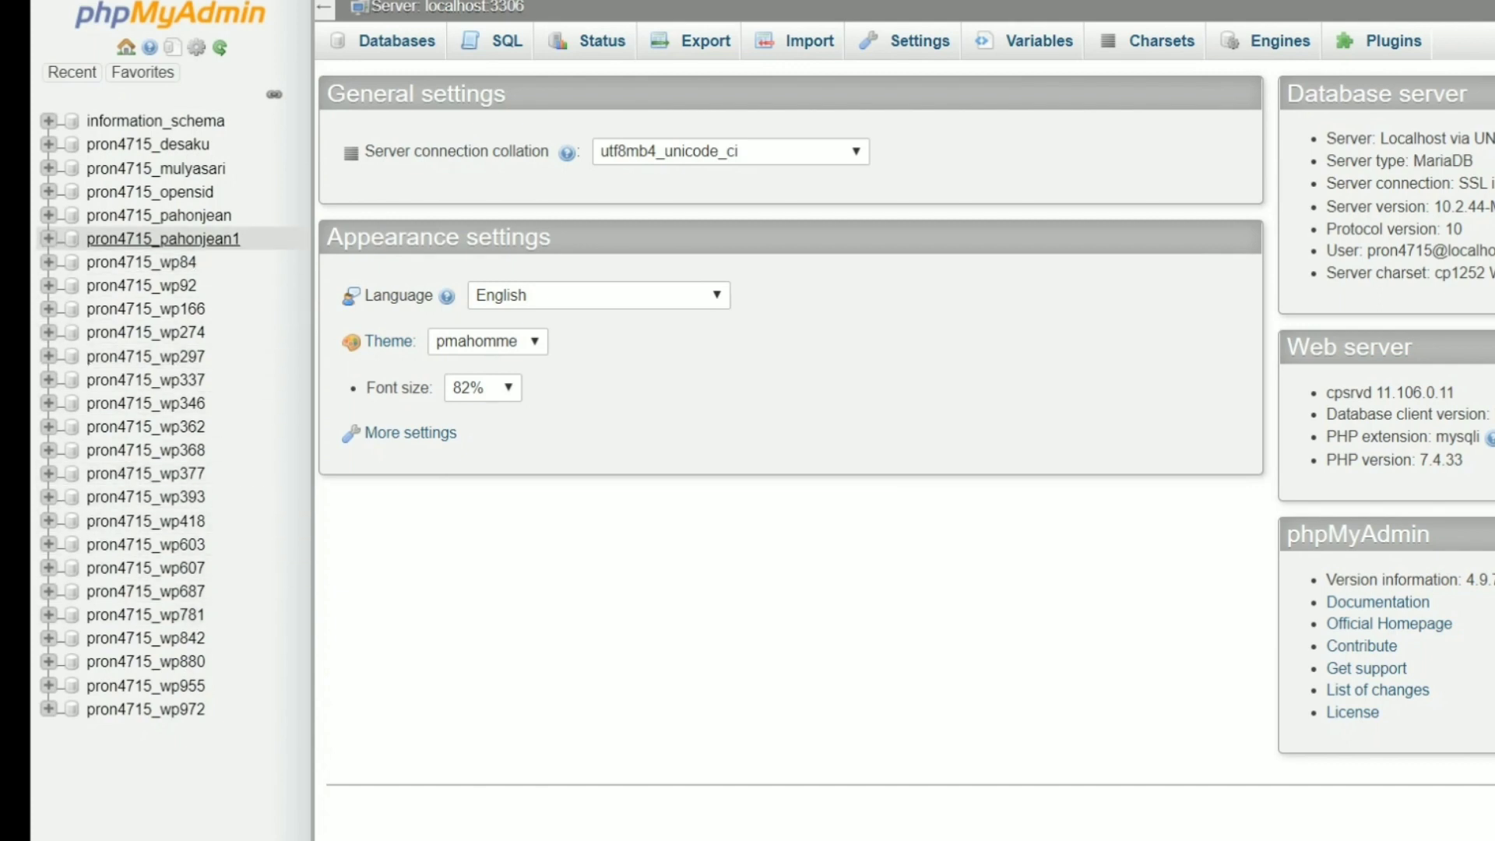
left_click(167, 238)
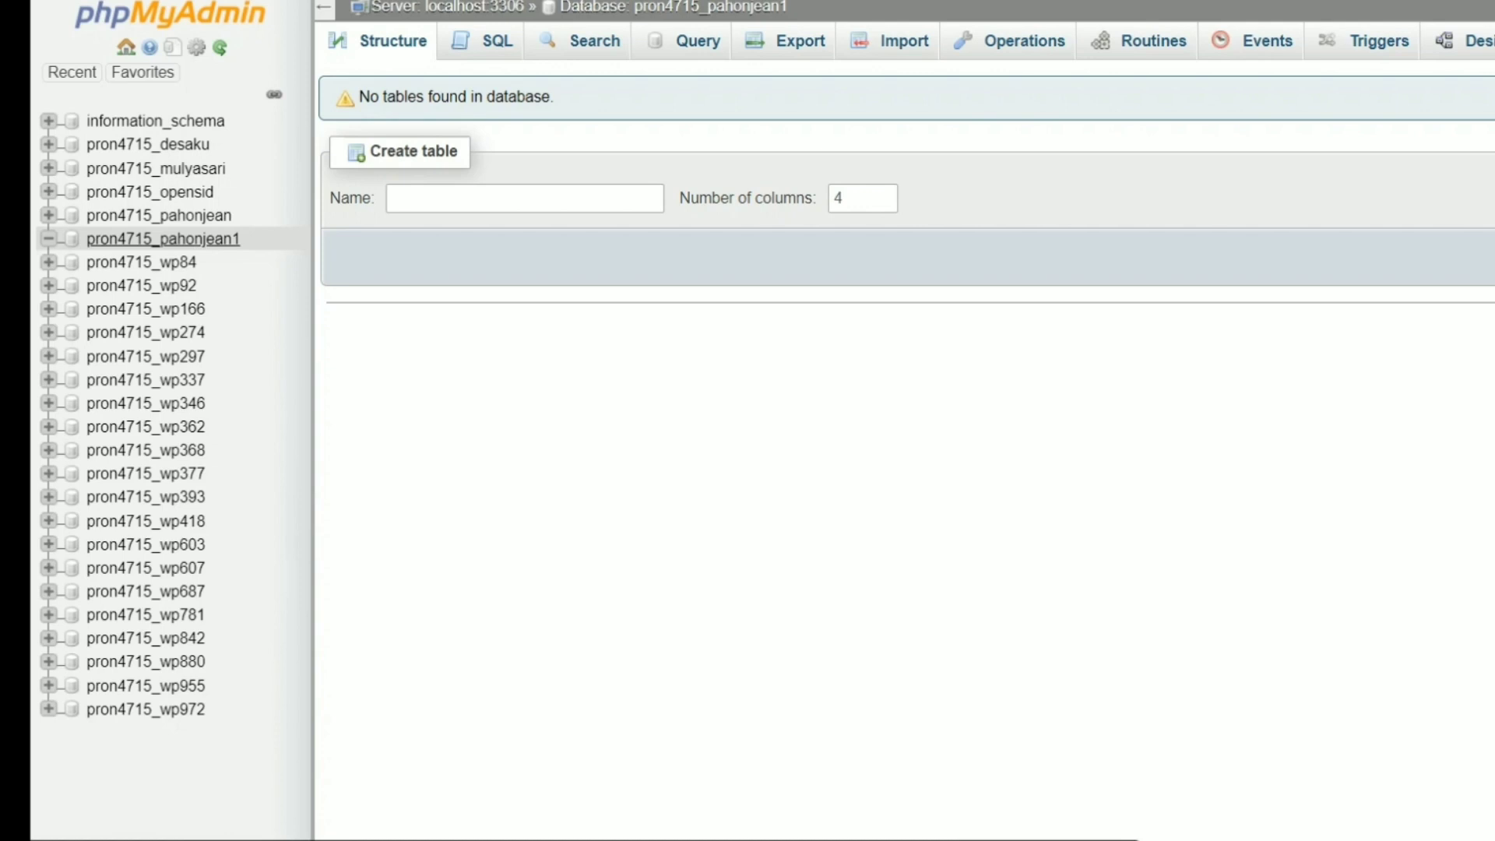
left_click(890, 41)
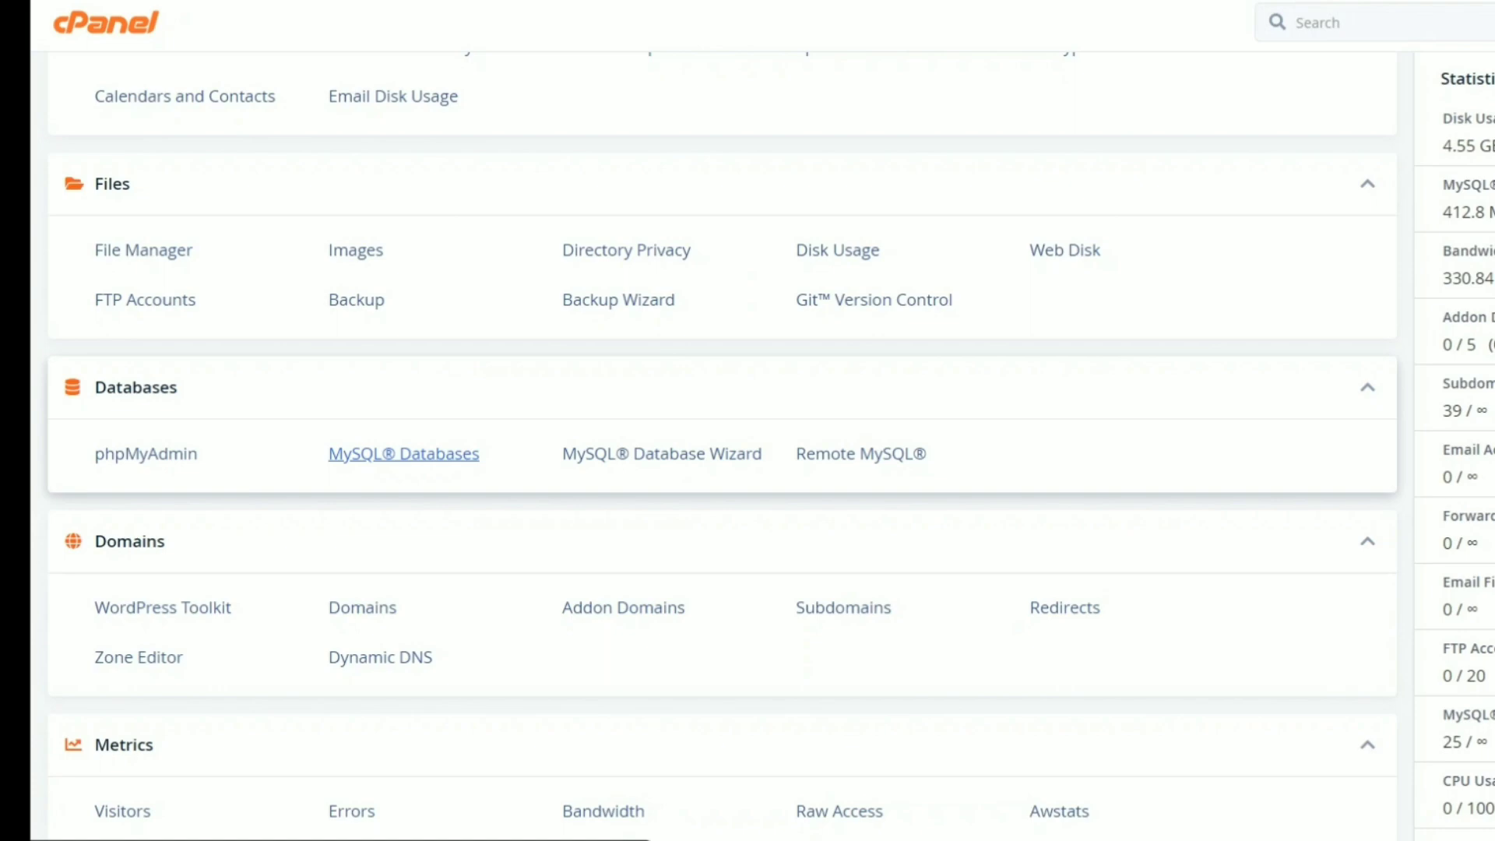
Step: Enter the username pahonjean1 under MySQL Users > Add New User
left_click(403, 453)
scroll(747, 467, "down", 5)
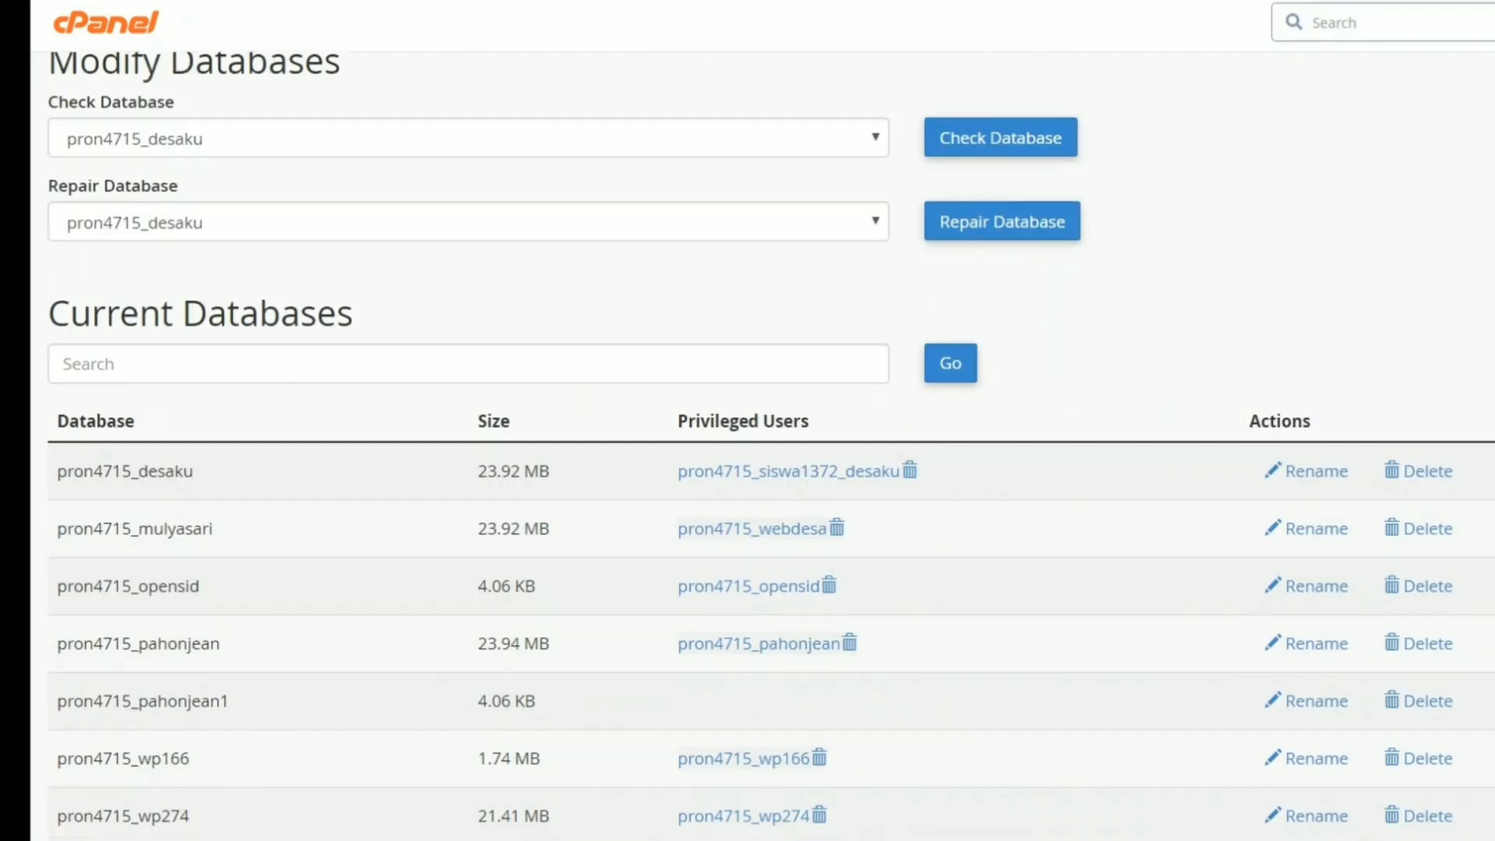
scroll(748, 467, "down", 10)
left_click(523, 430)
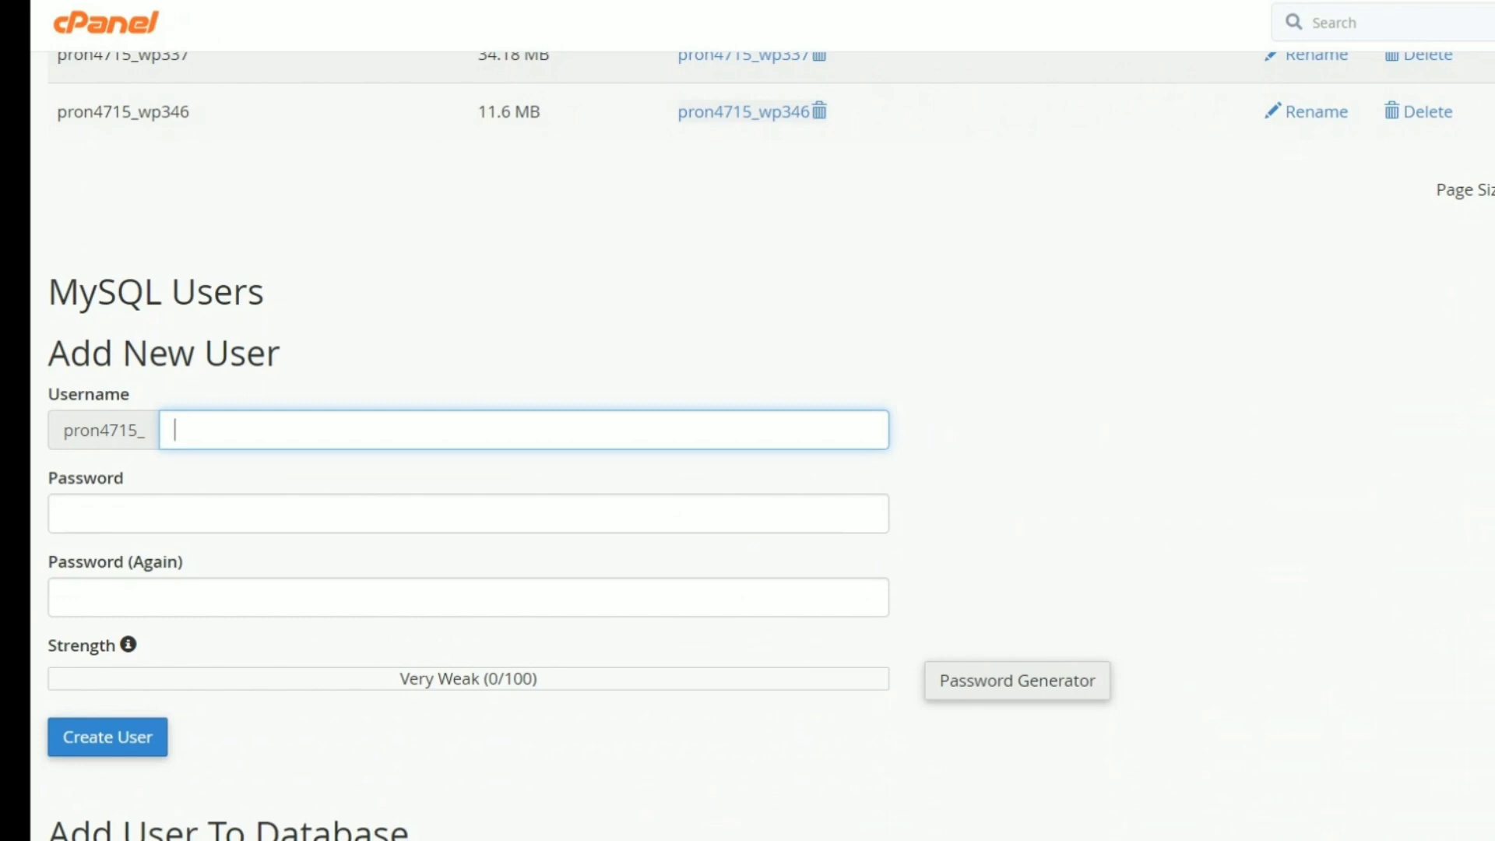
type("pahonnjean1")
Step: Enter and confirm the user's password, create the user, and go back
left_click(63, 514)
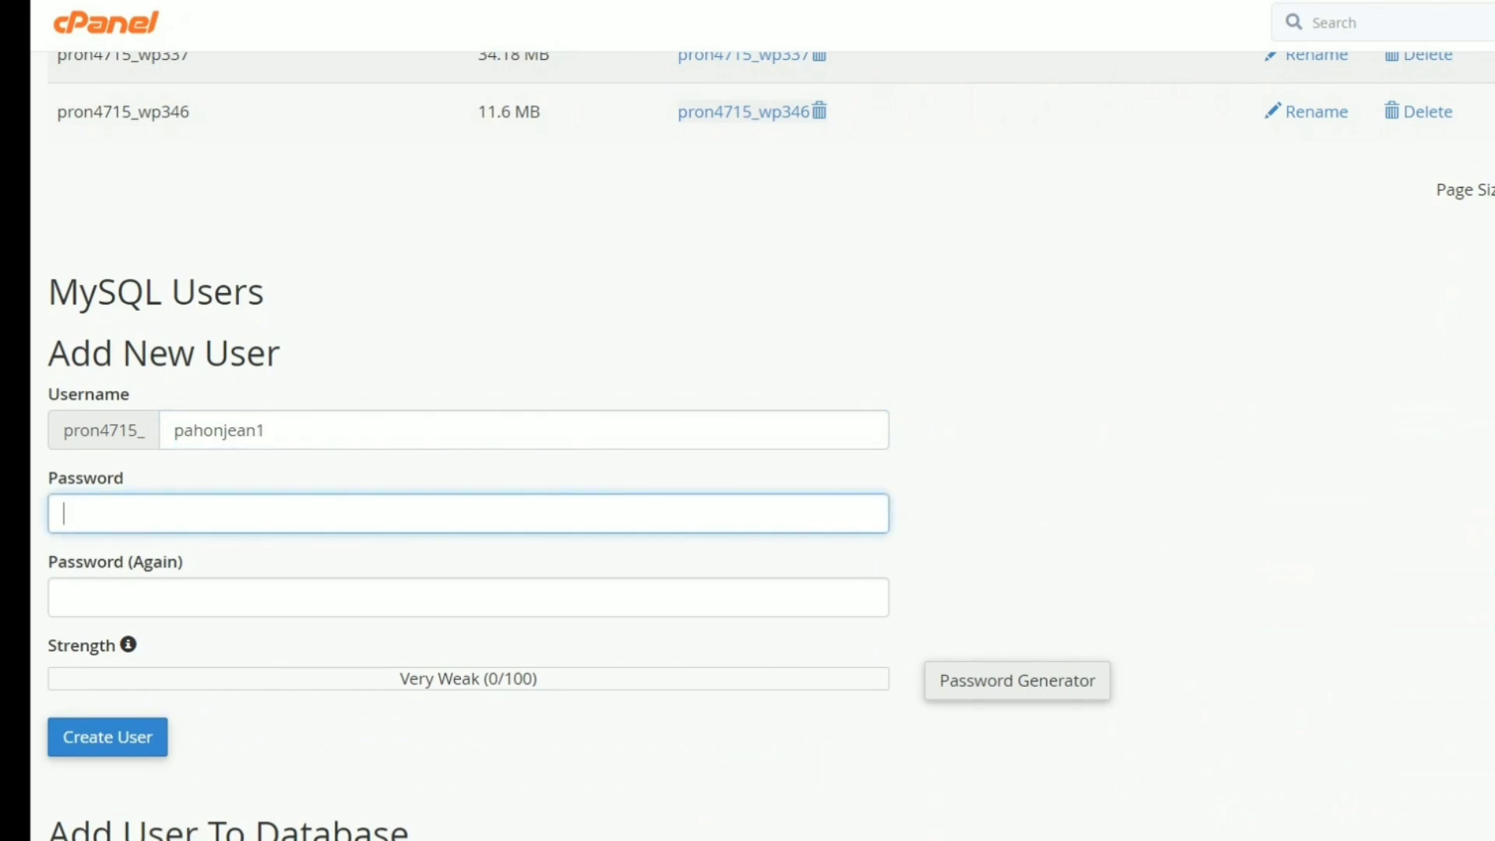
type("••••••")
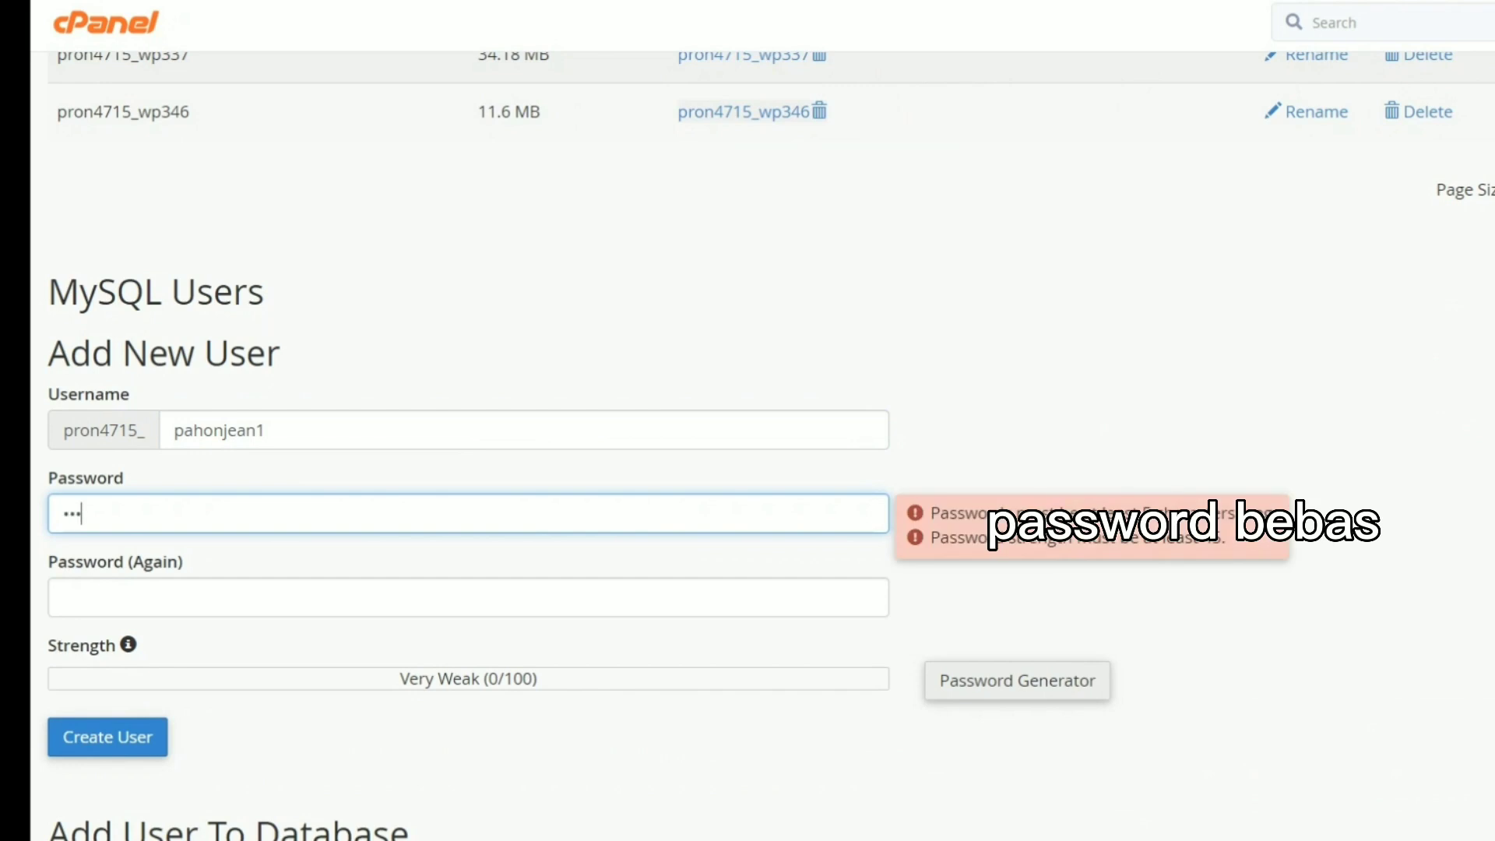
type("•••")
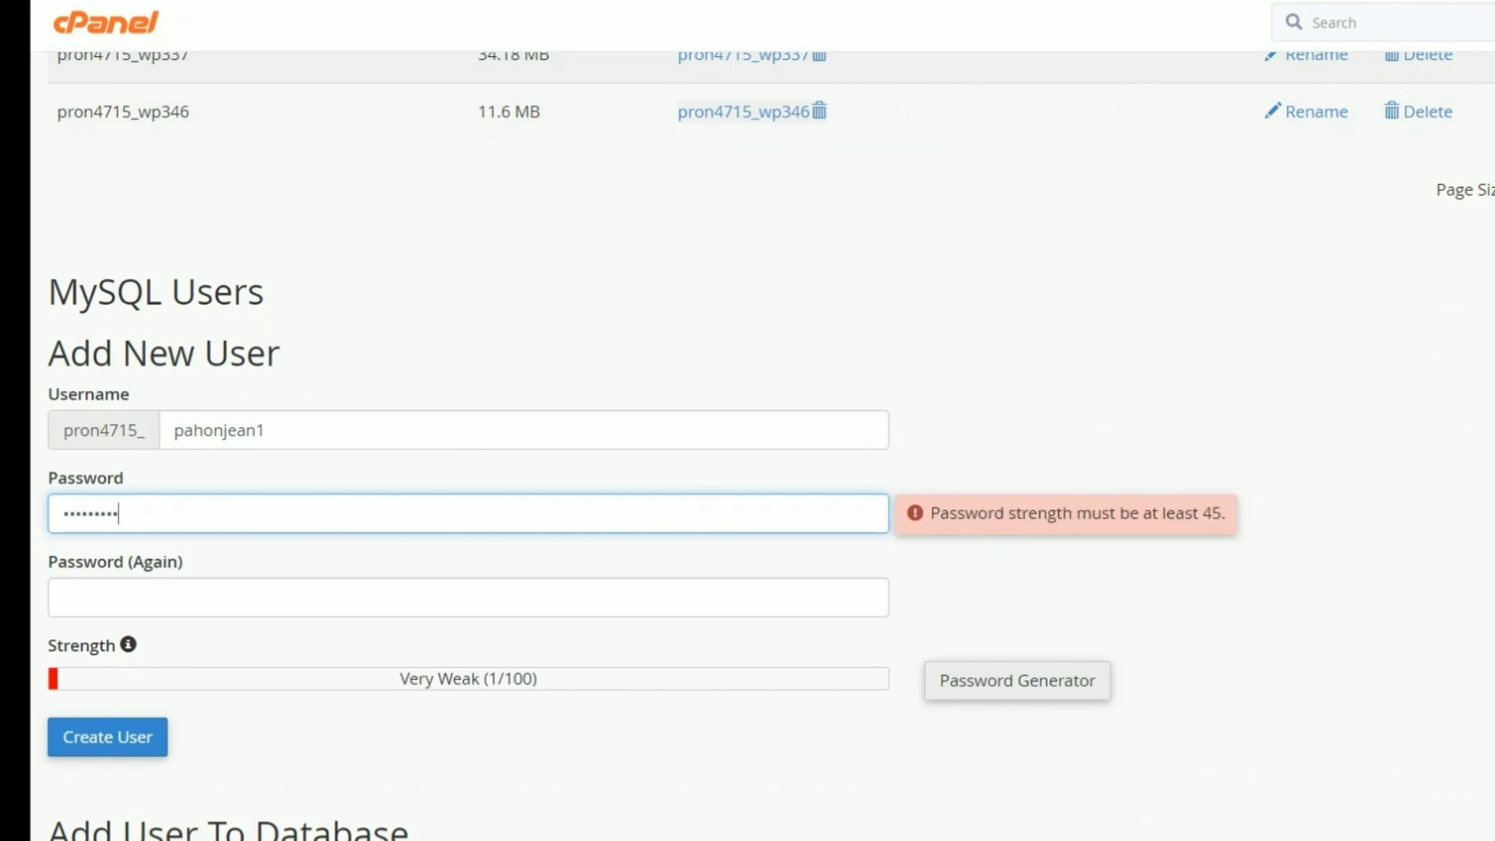
left_click(64, 597)
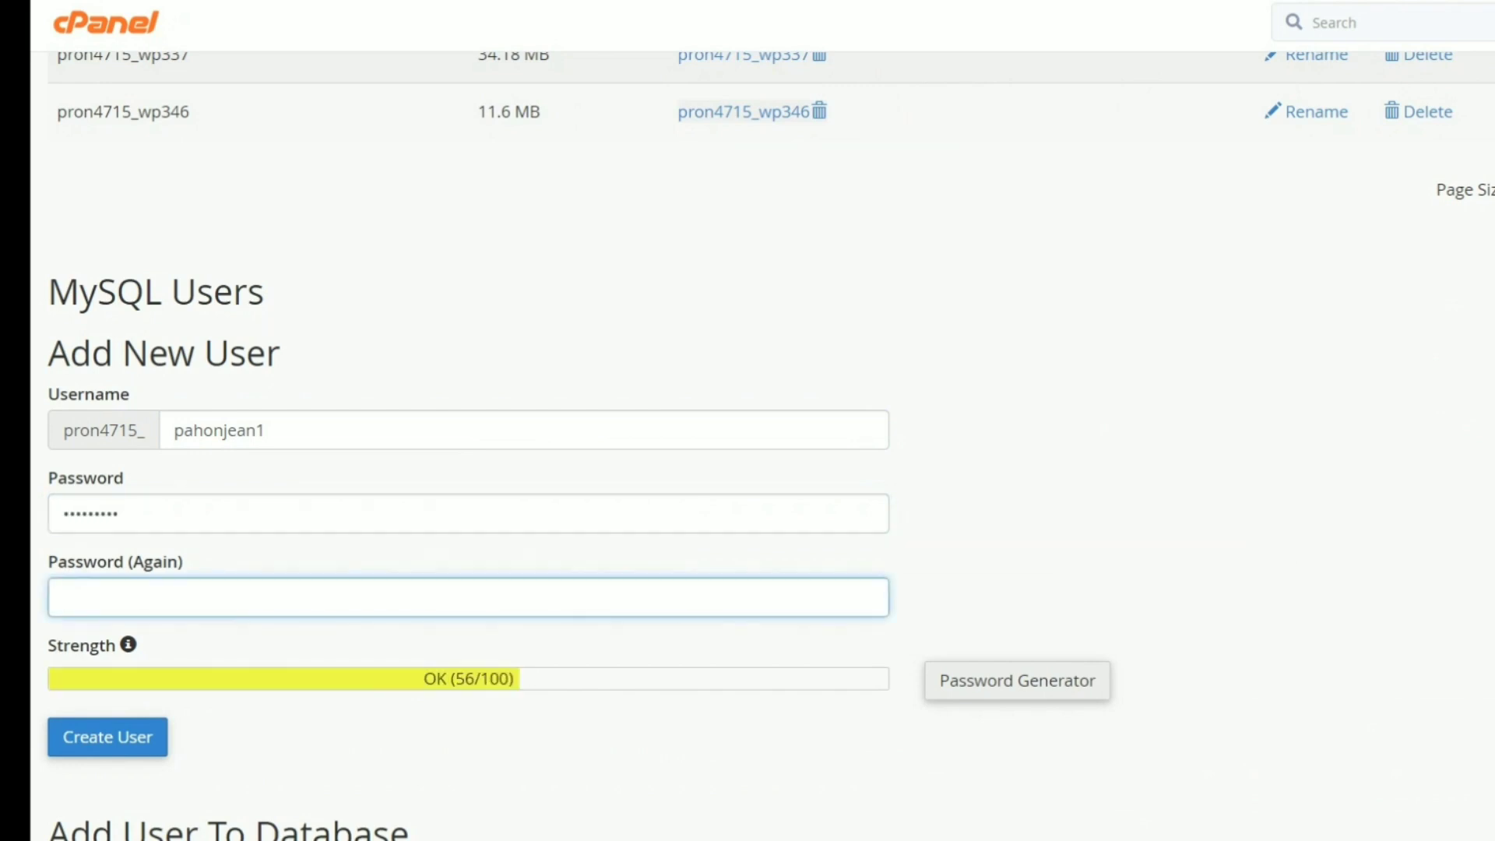
type("•••••")
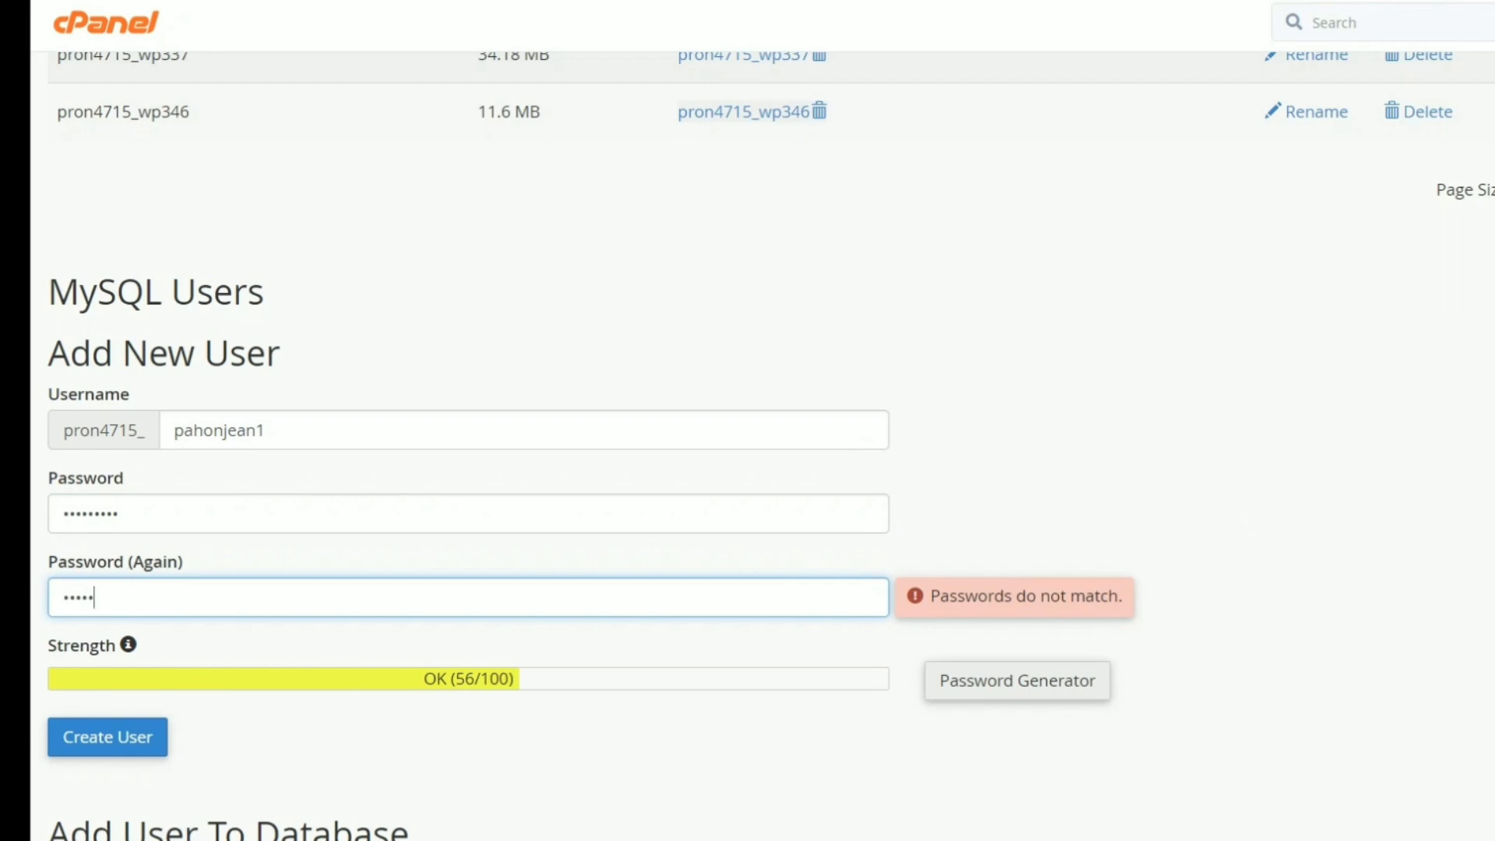
type("••••")
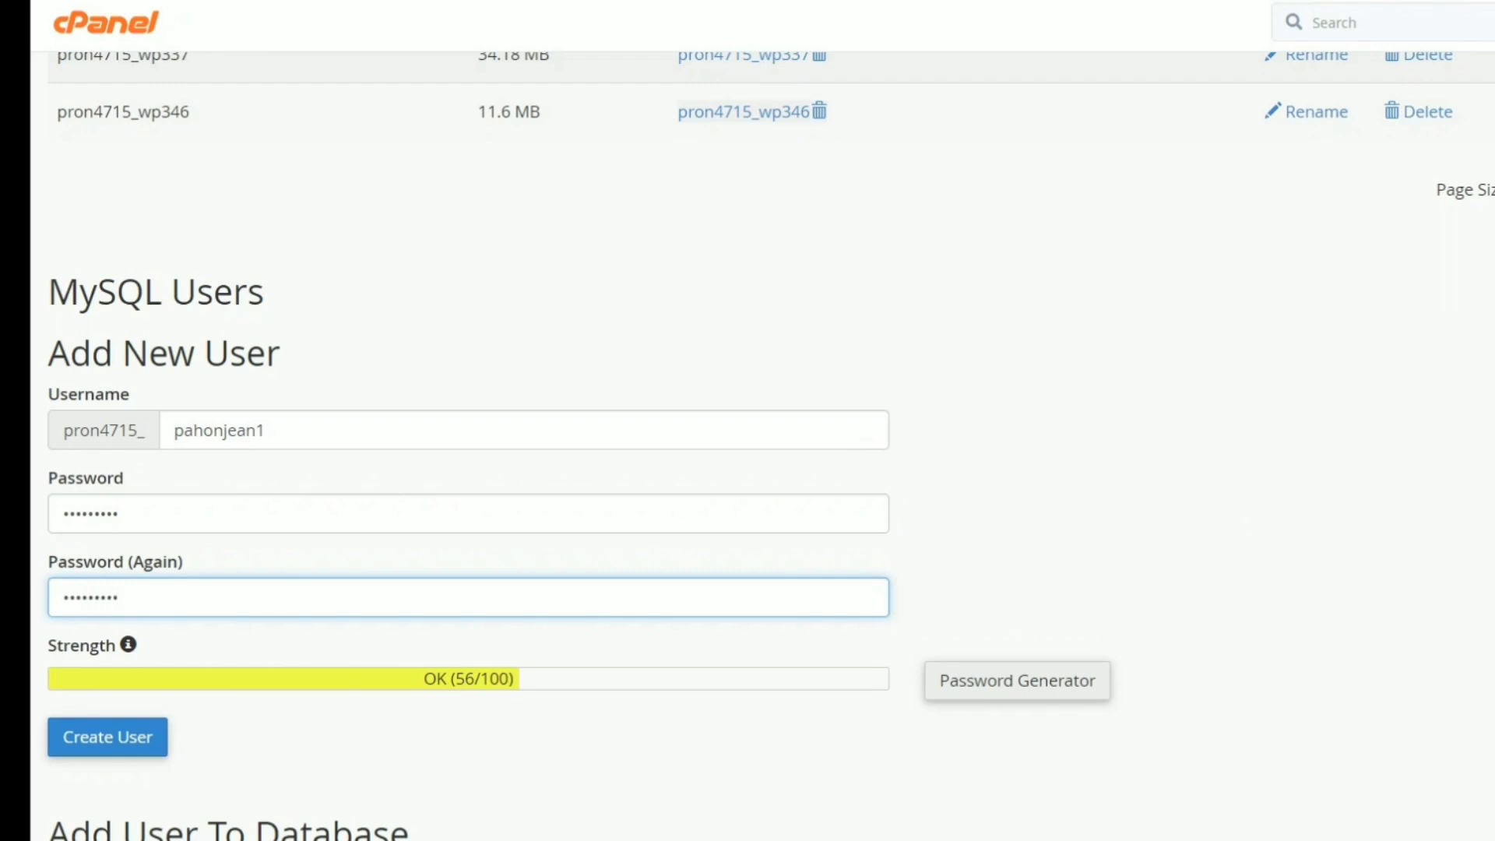
left_click(107, 738)
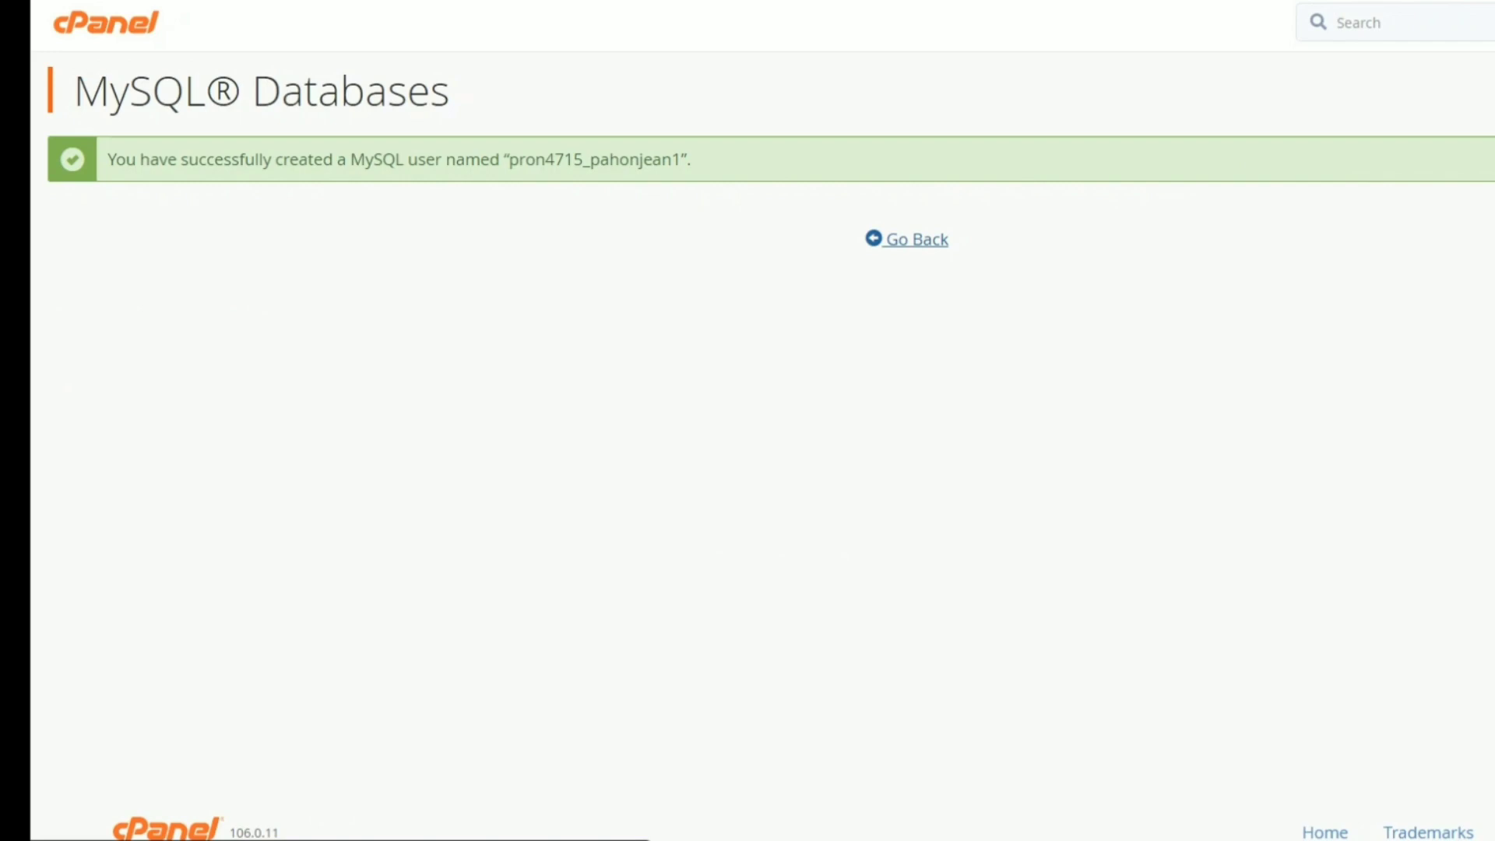
left_click(907, 239)
scroll(770, 421, "down", 10)
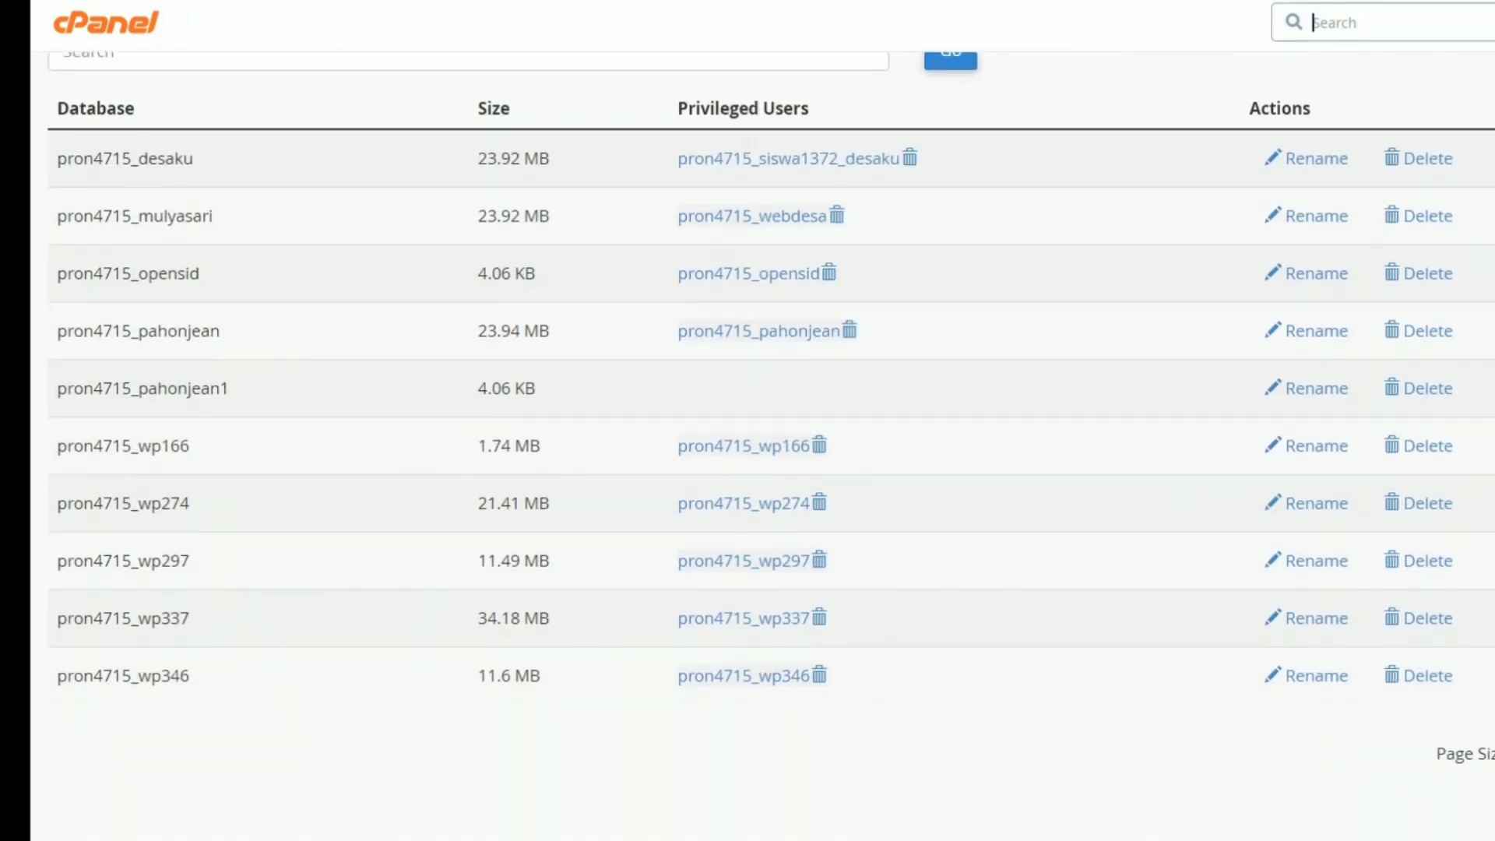
Step: Add user pron4715_pahonjean1 to database pron4715_pahonjean1 via Add User To Database
scroll(770, 421, "down", 12)
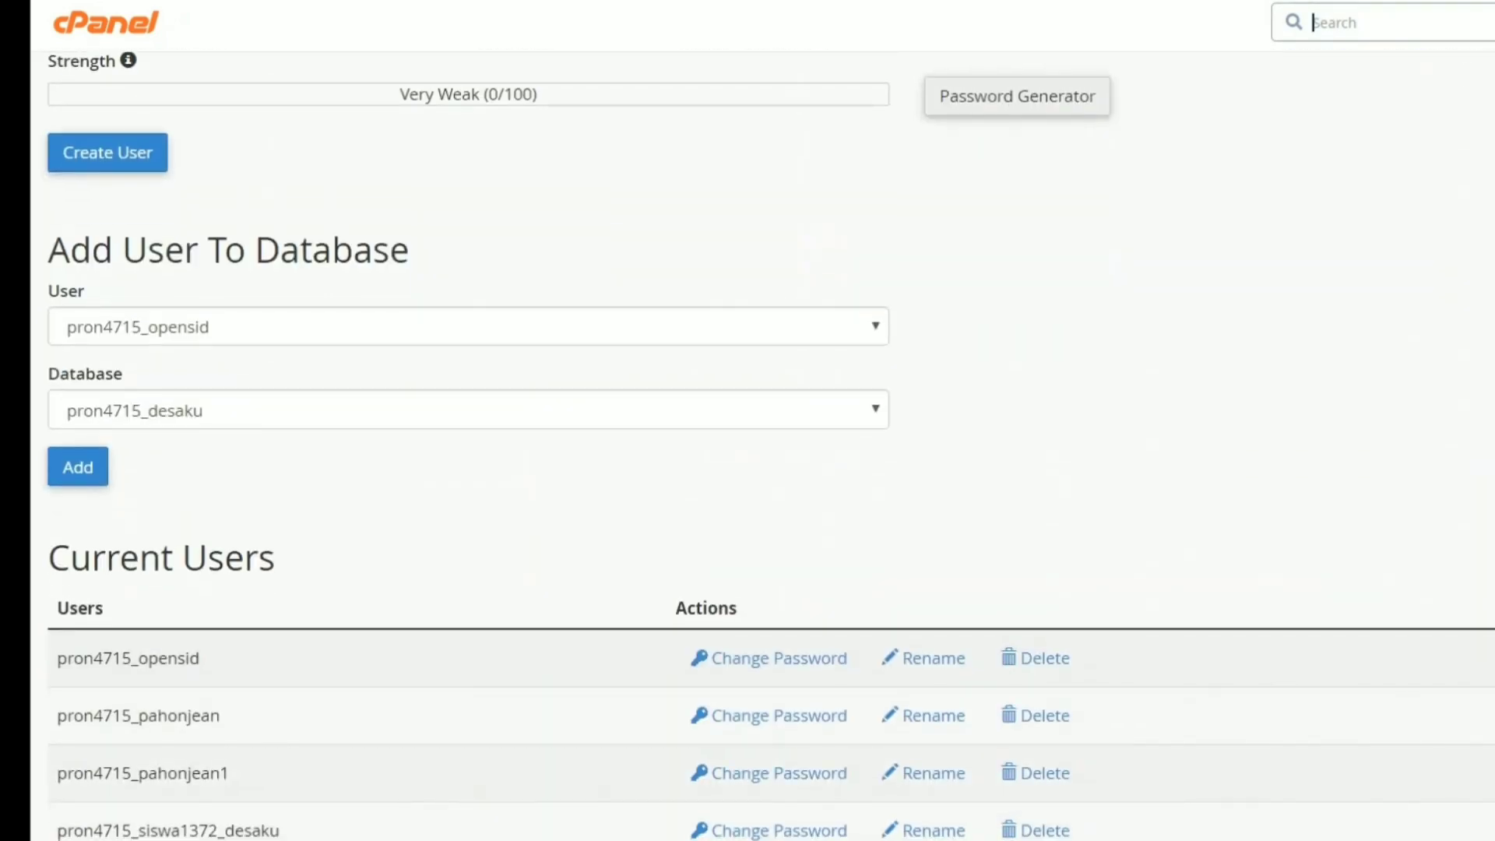
left_click(468, 326)
key("Down")
key("Down")
key("Return")
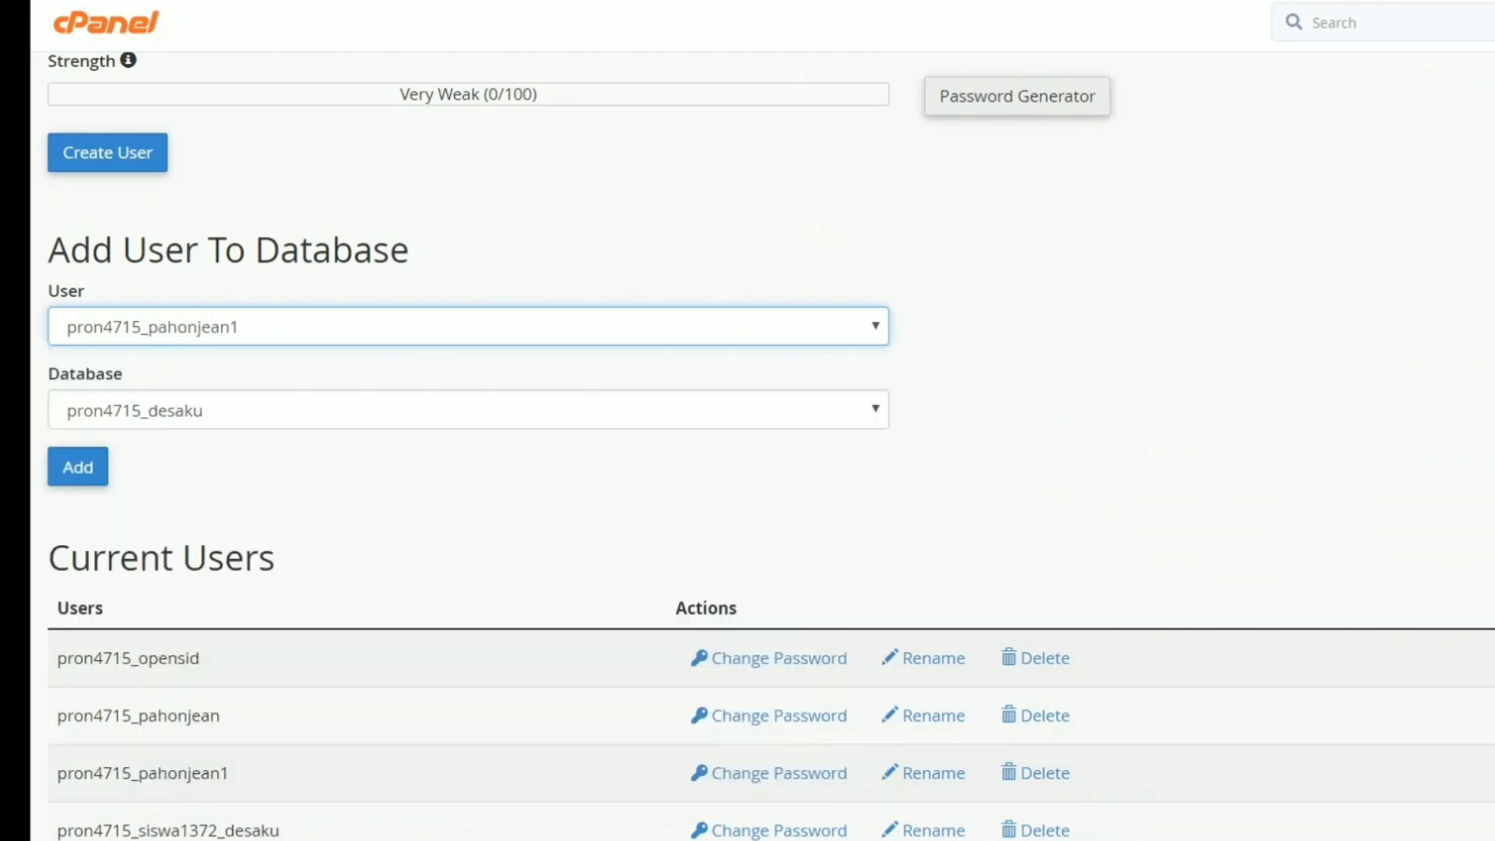
left_click(468, 410)
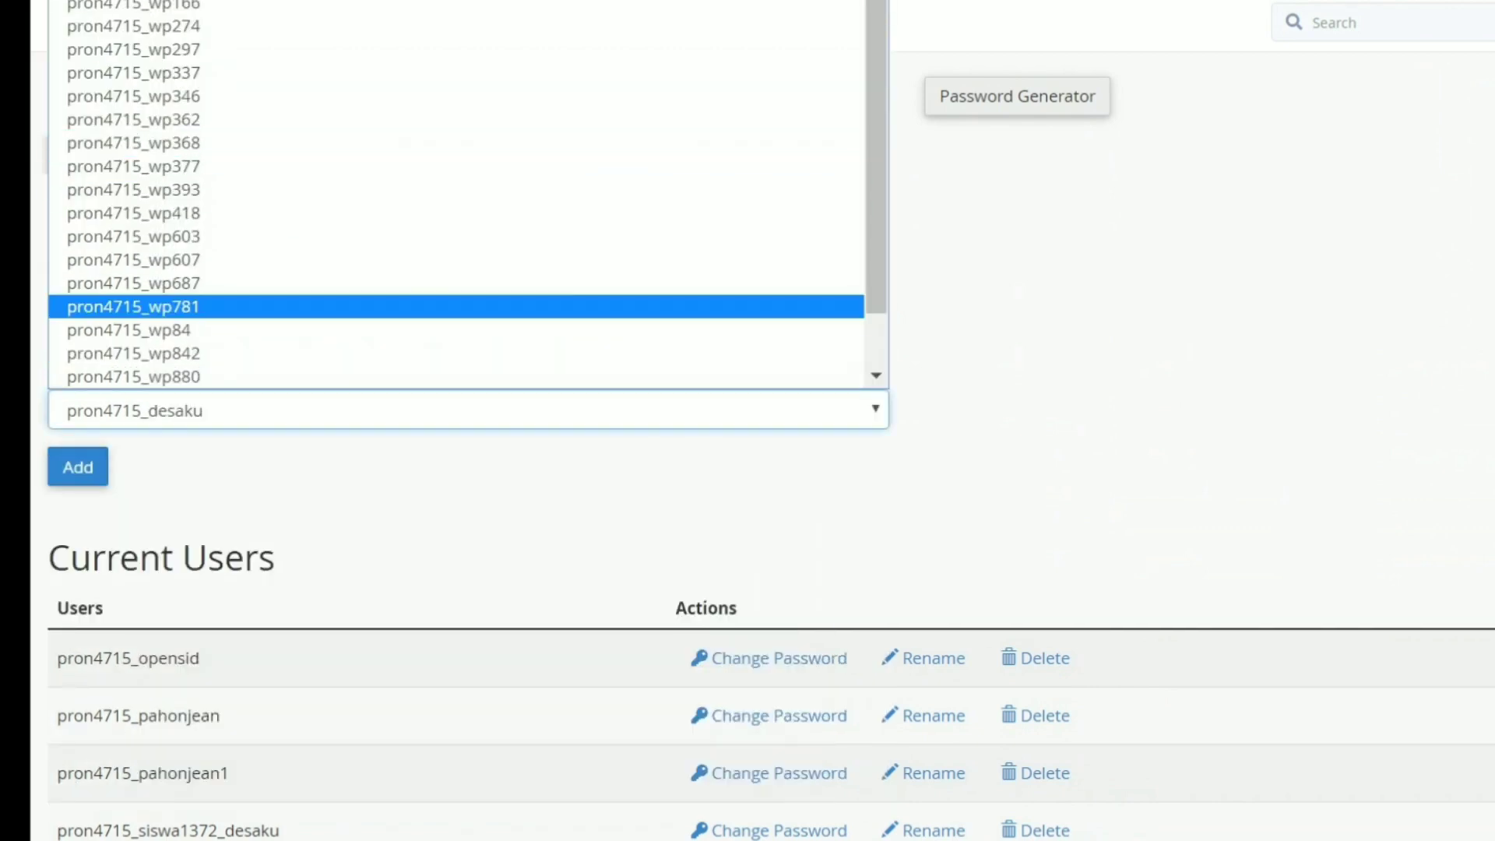
left_click(233, 0)
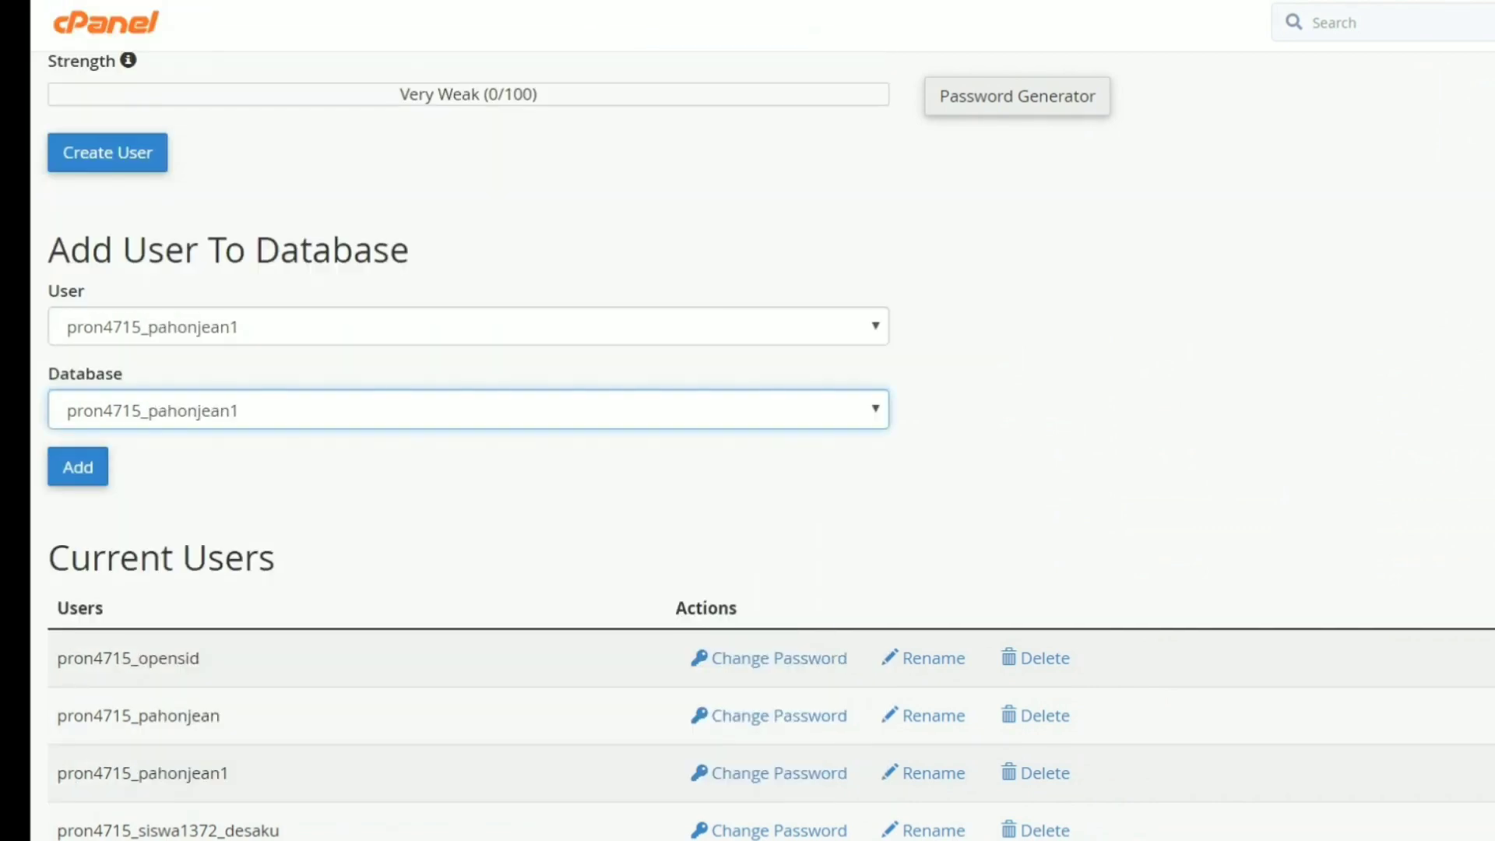
left_click(78, 467)
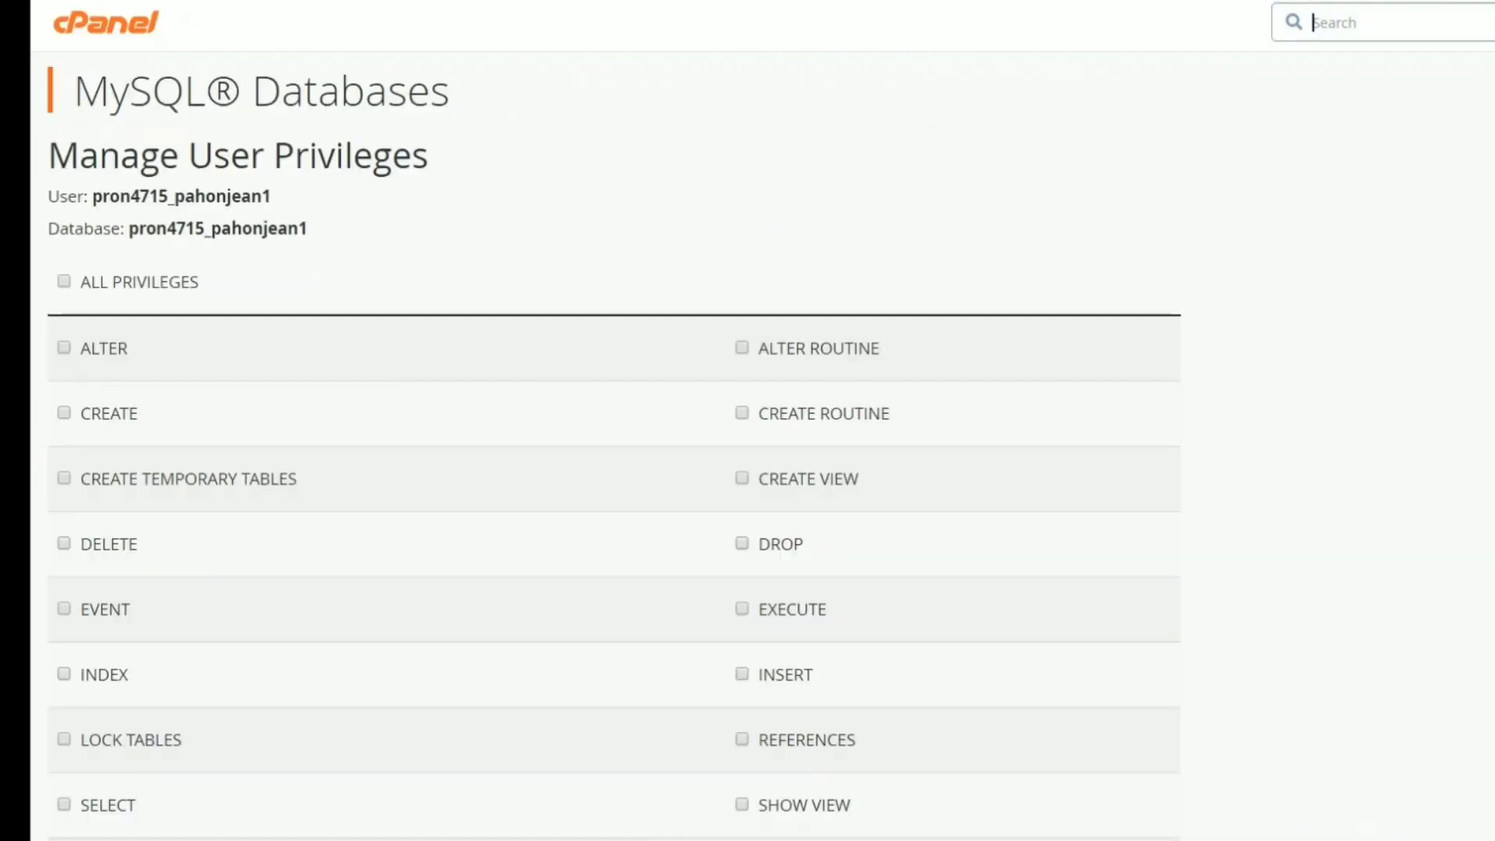
left_click(63, 282)
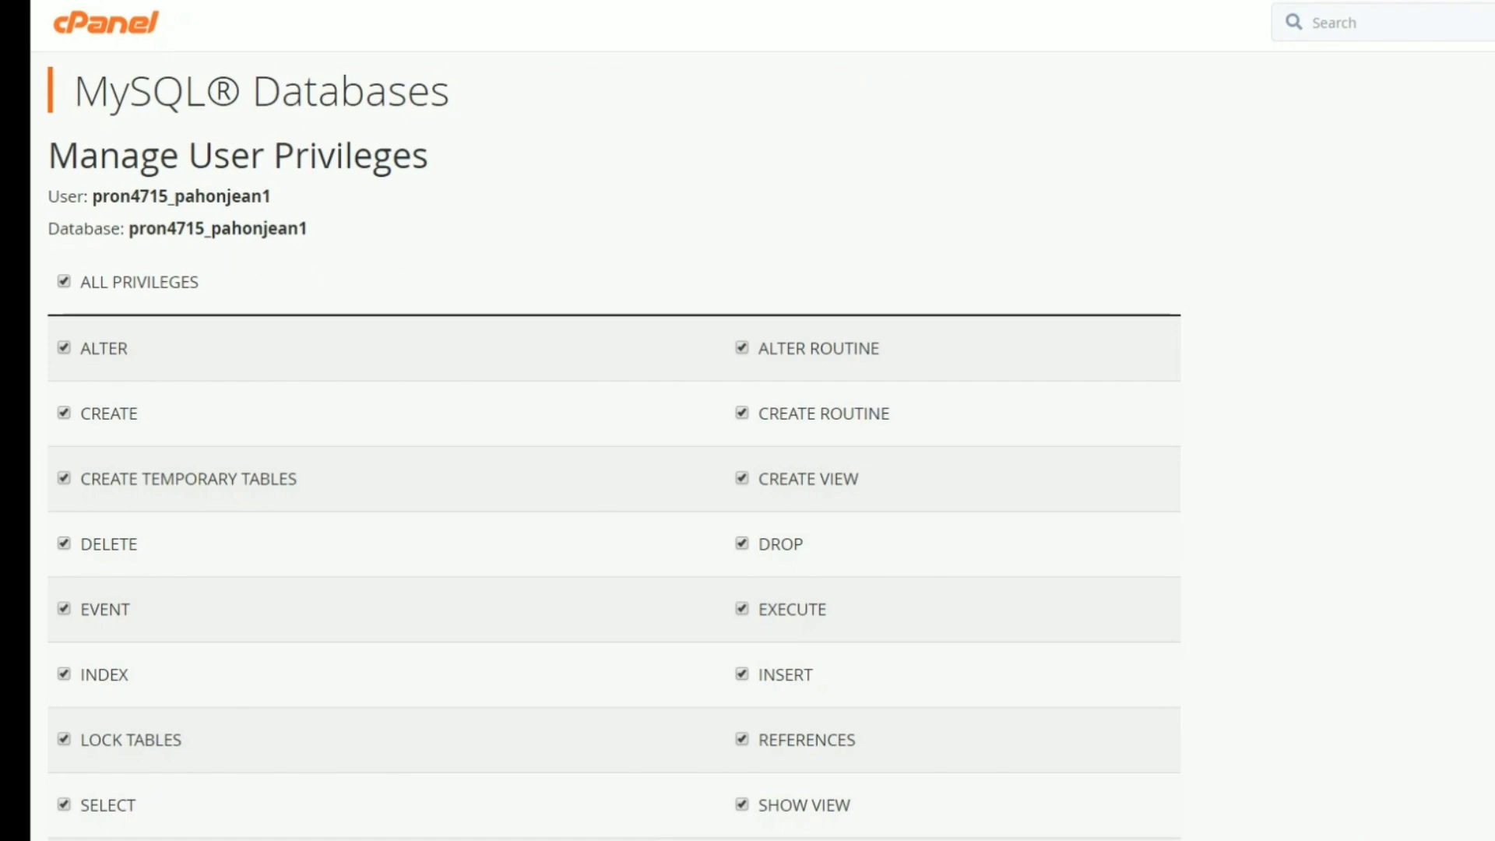
scroll(747, 436, "down", 3)
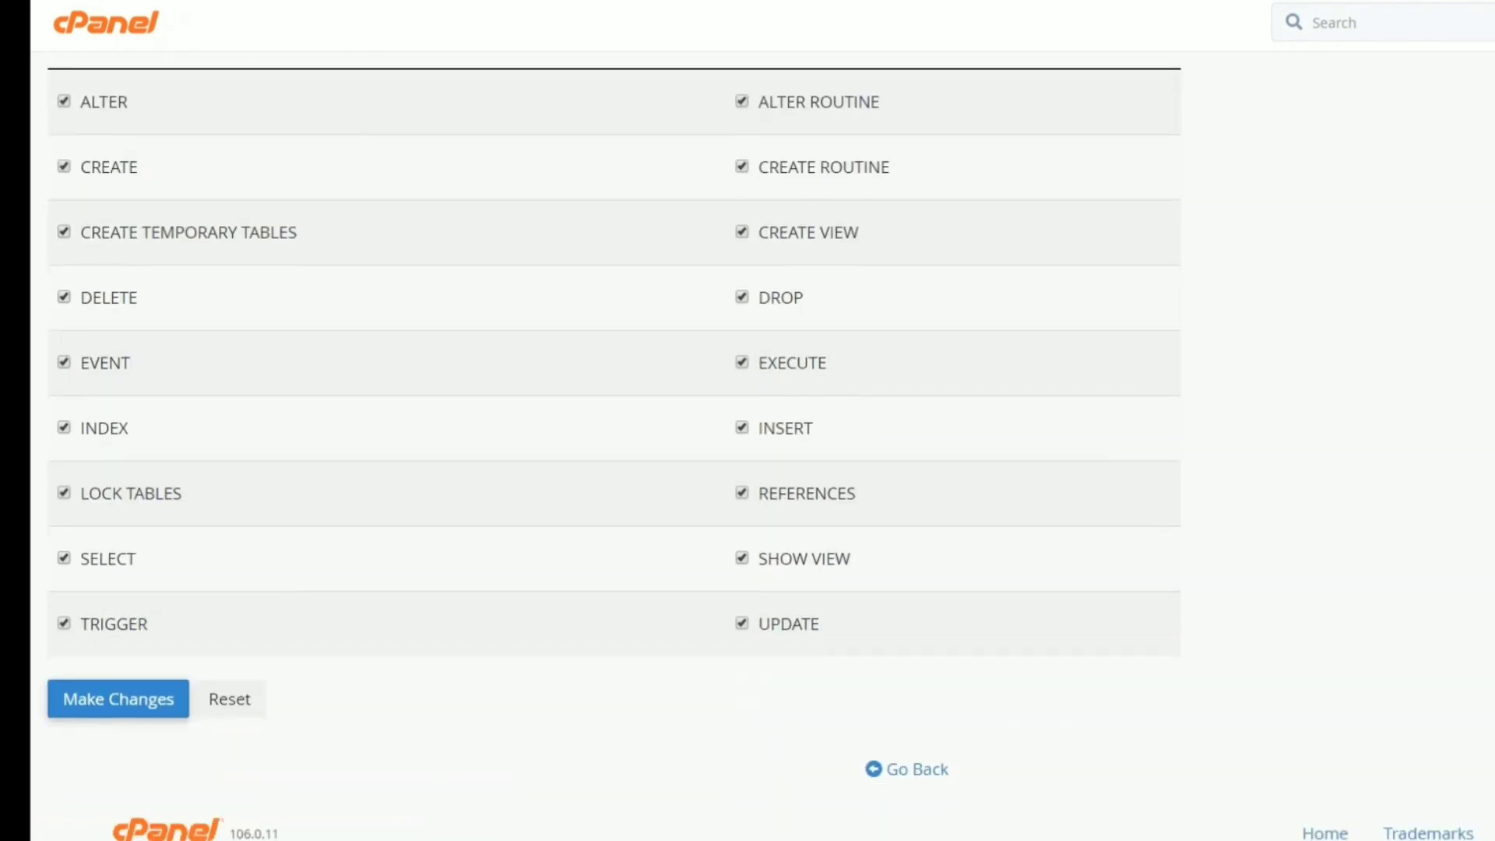
left_click(118, 698)
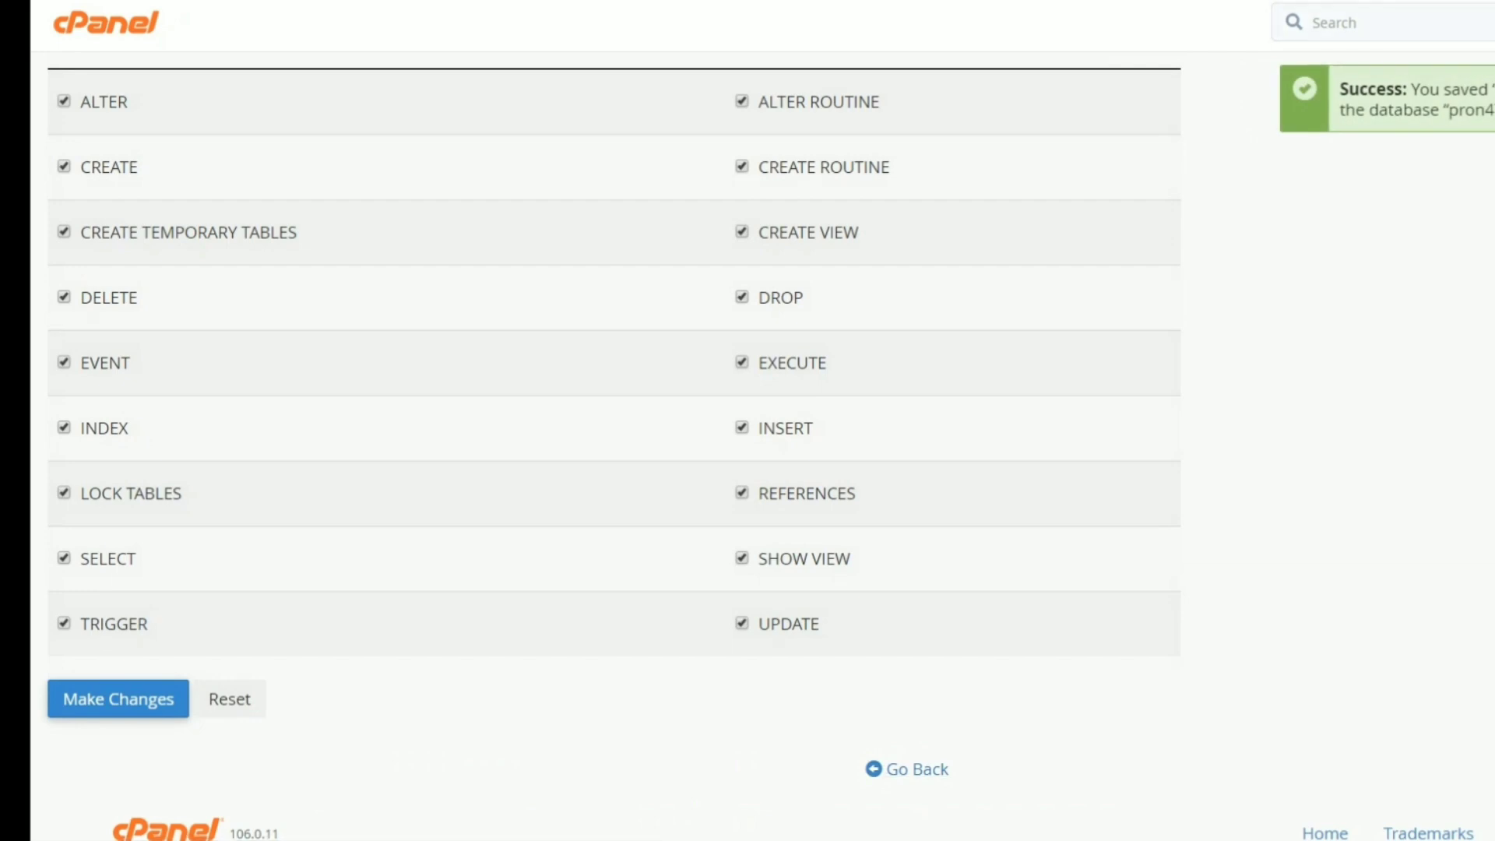
Step: Go back and return to the cPanel home page
scroll(917, 769, "up", 3)
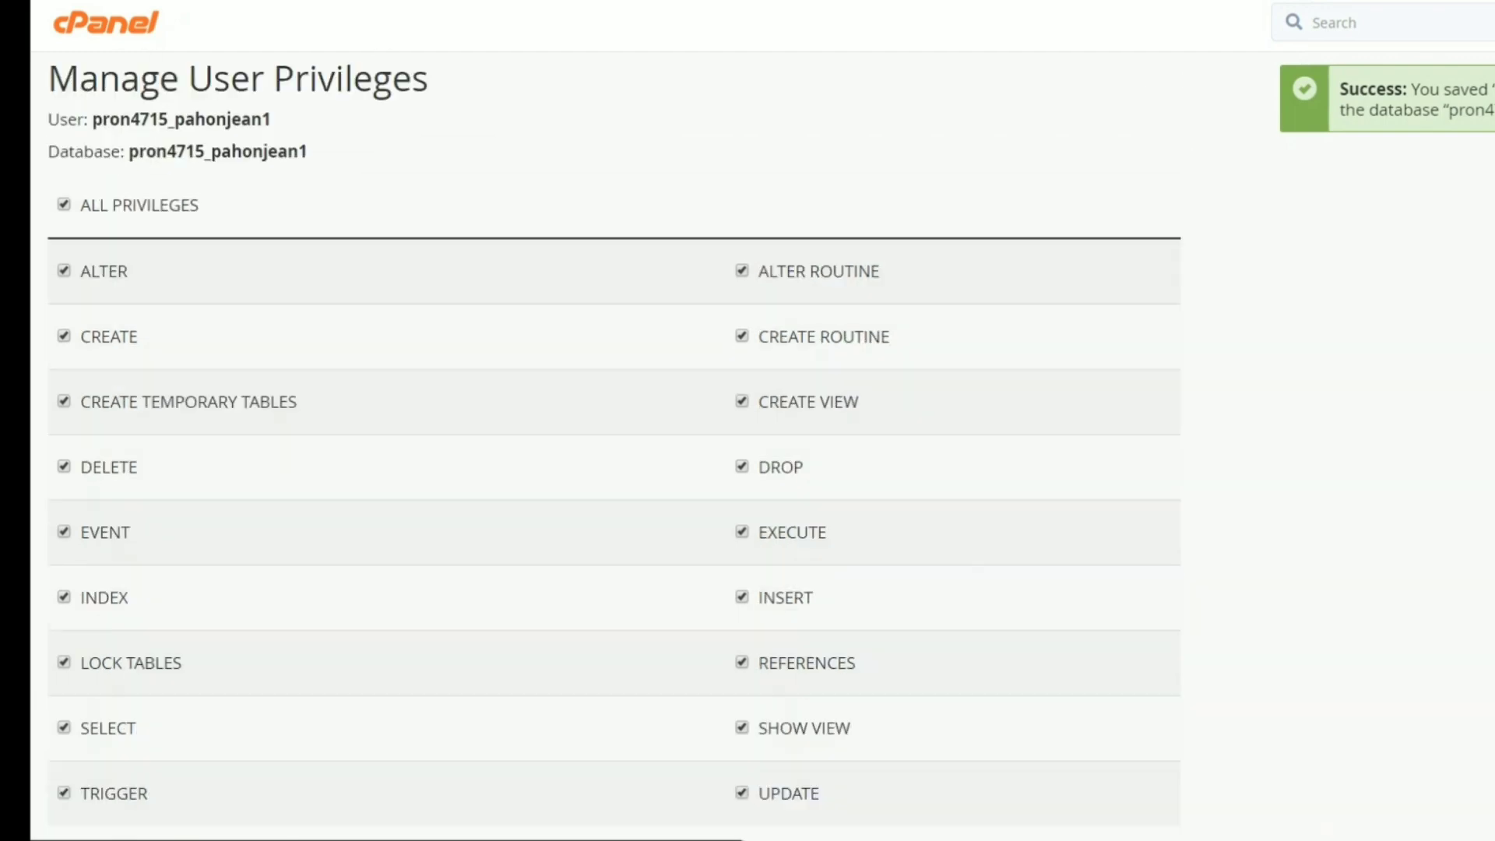
scroll(917, 770, "down", 3)
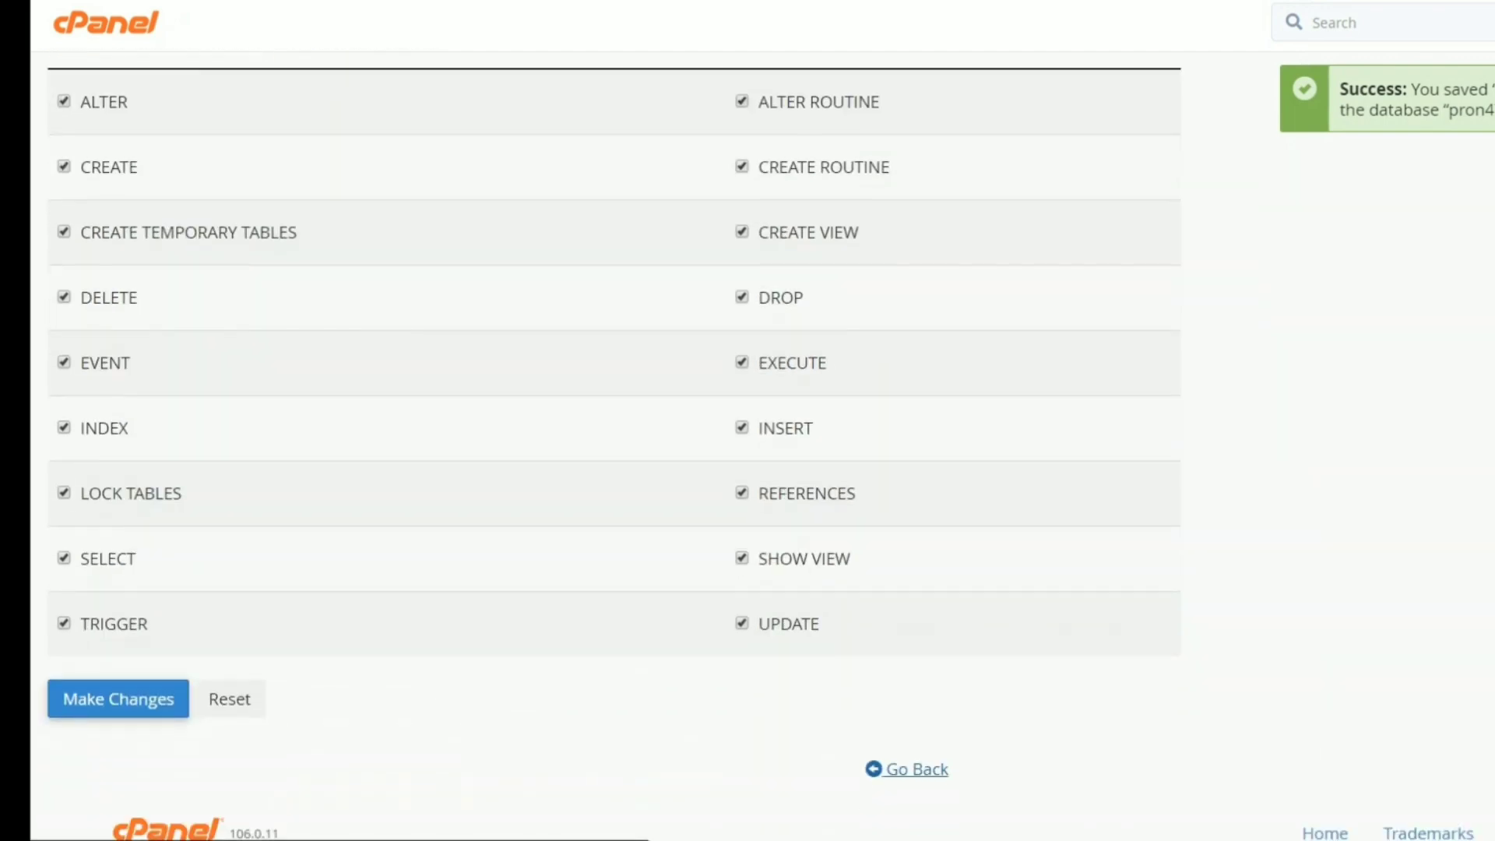
left_click(907, 769)
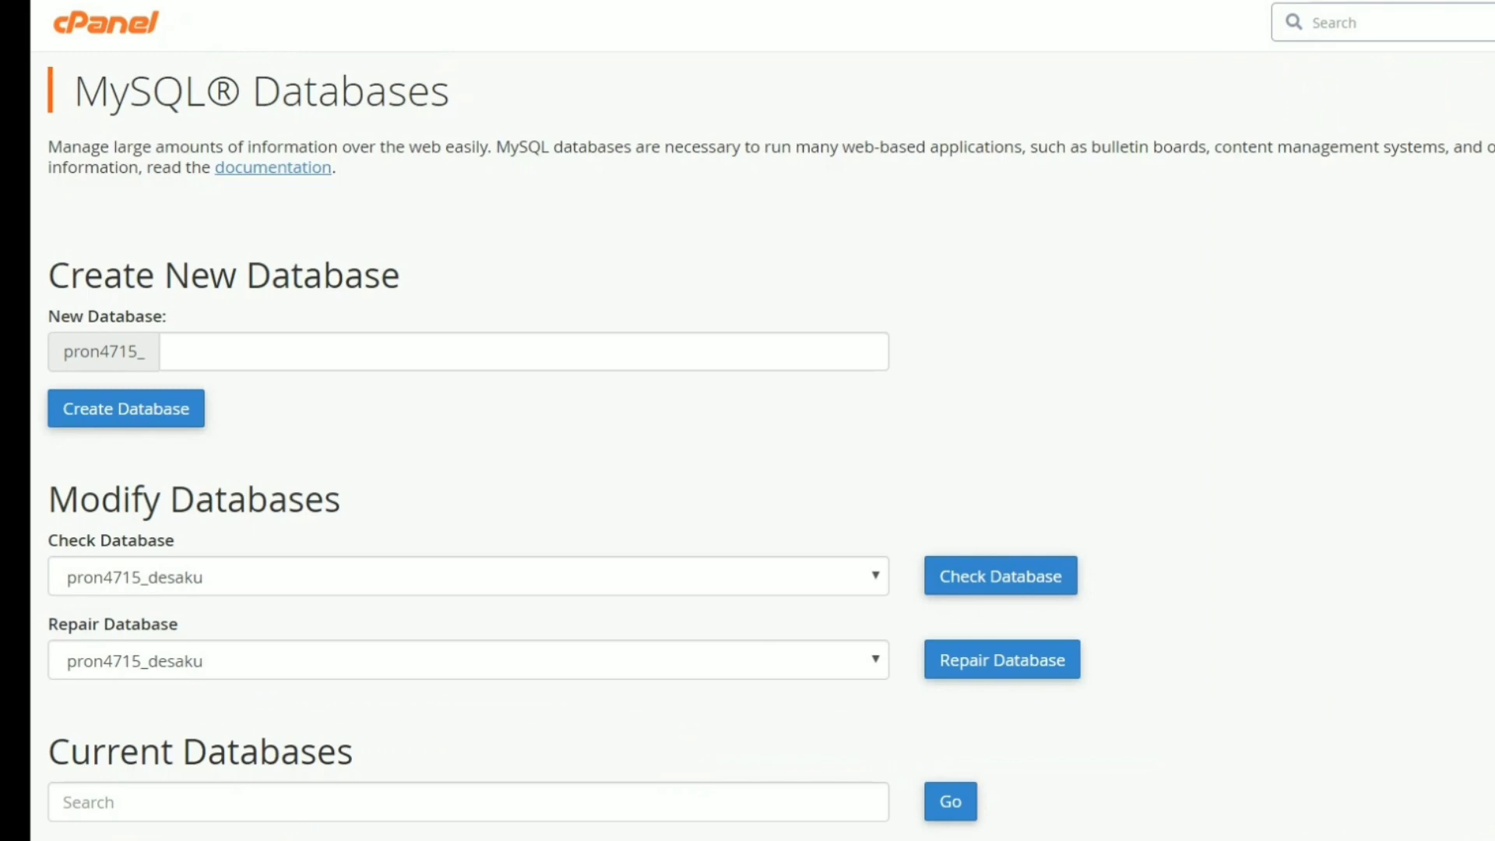
left_click(106, 23)
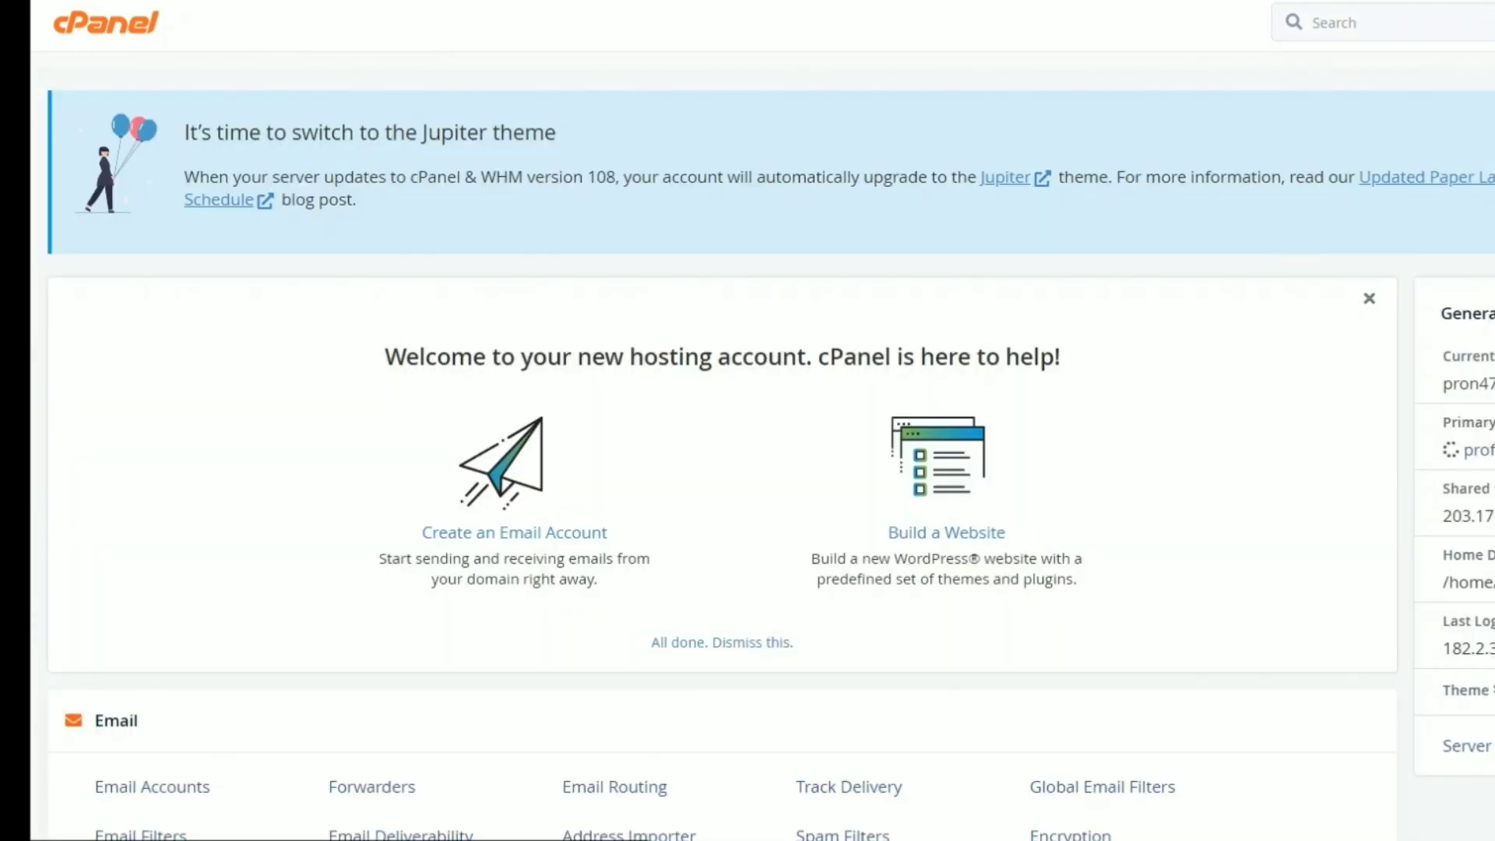
scroll(763, 443, "down", 8)
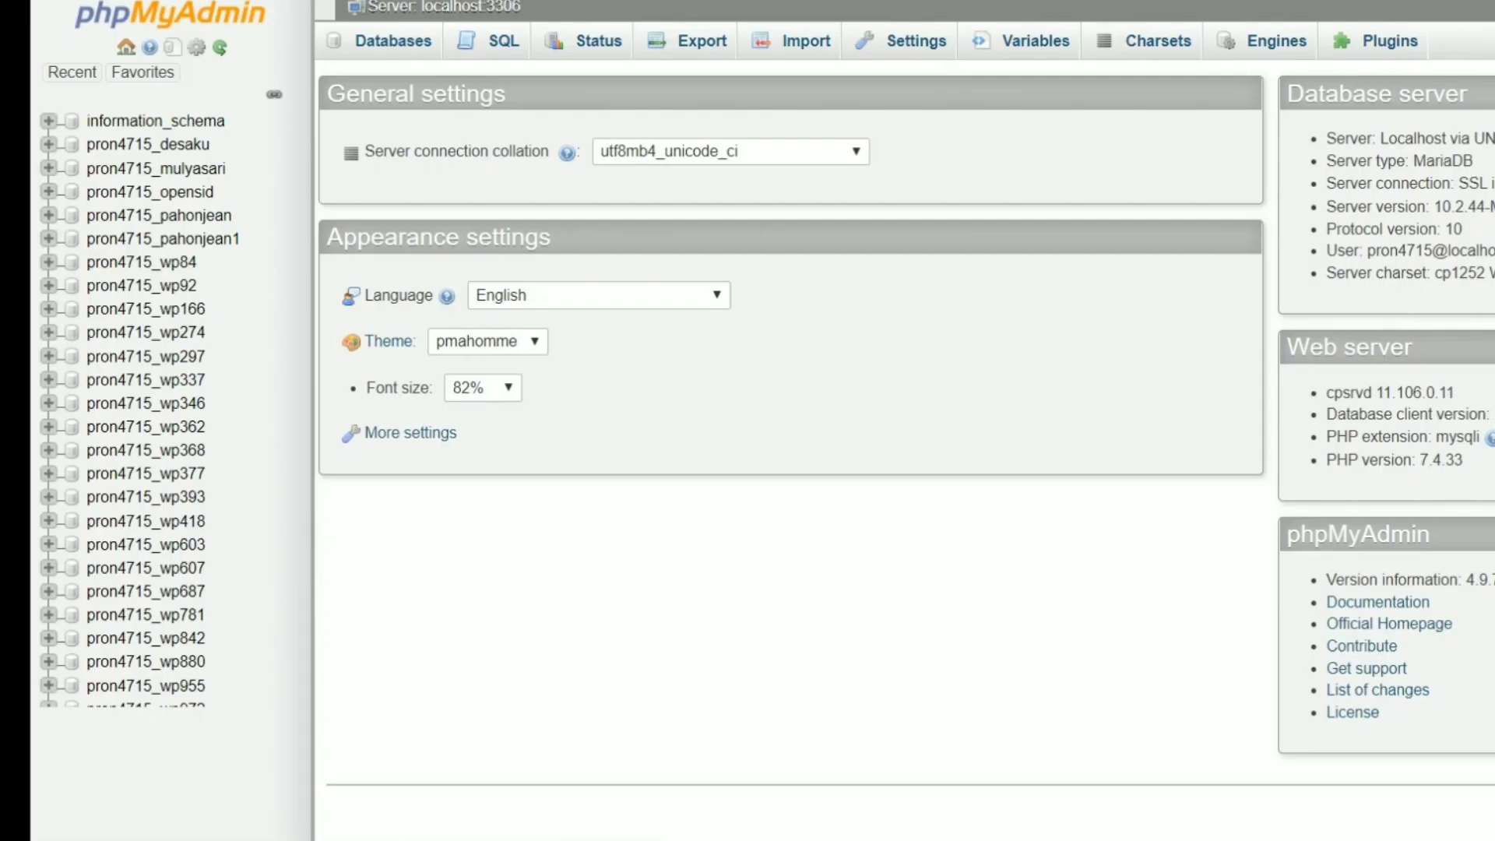
Step: Open the Import page for the pron4715_pahonjean1 database in phpMyAdmin
left_click(156, 239)
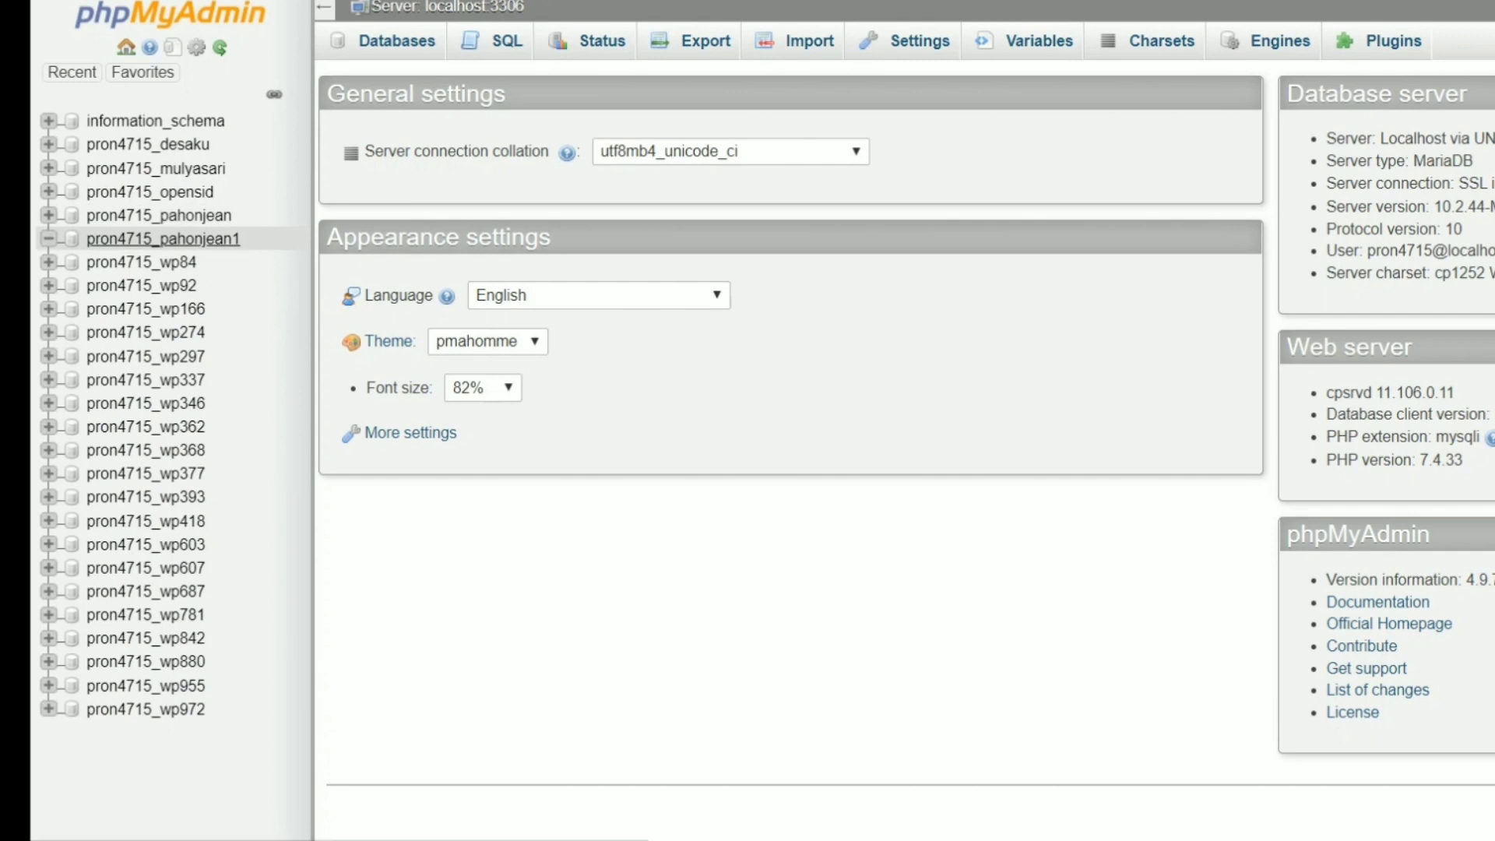
left_click(155, 238)
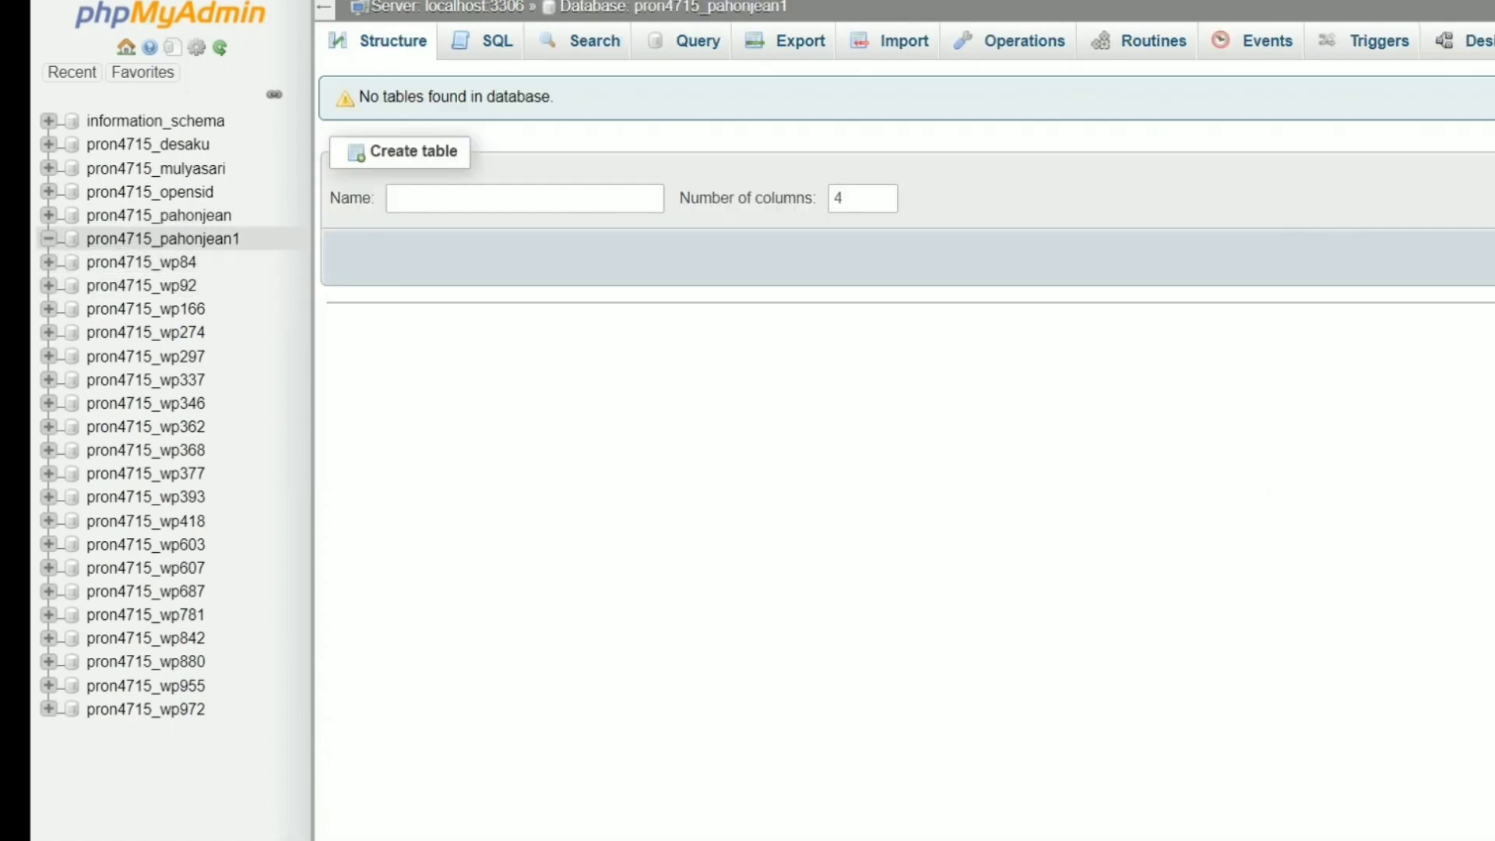
left_click(889, 41)
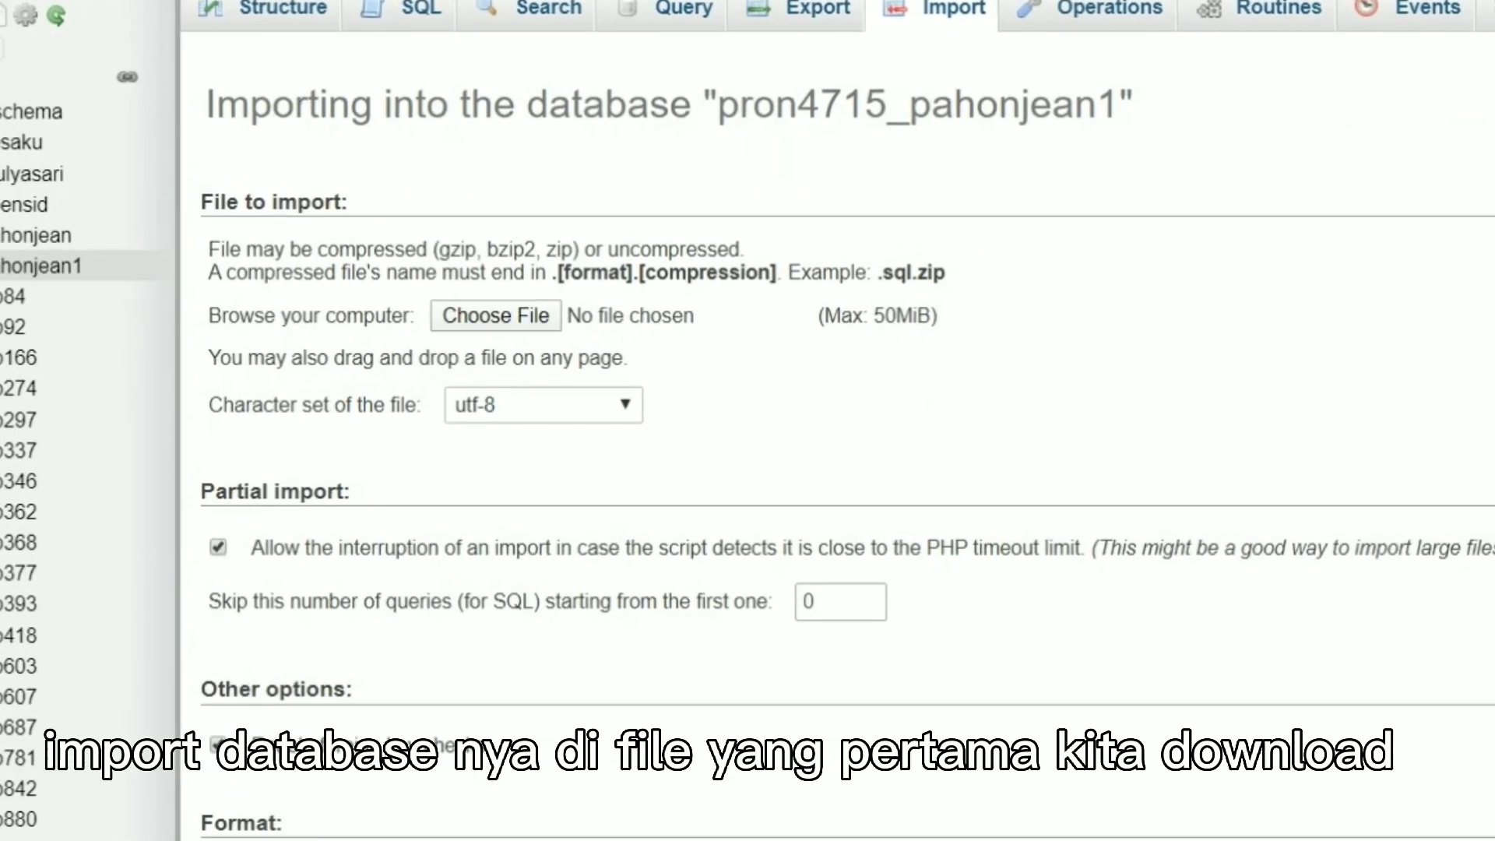
Step: Choose contoh_data_awal_20221201.sql from the OpenSID-umum folder as the import file
left_click(495, 315)
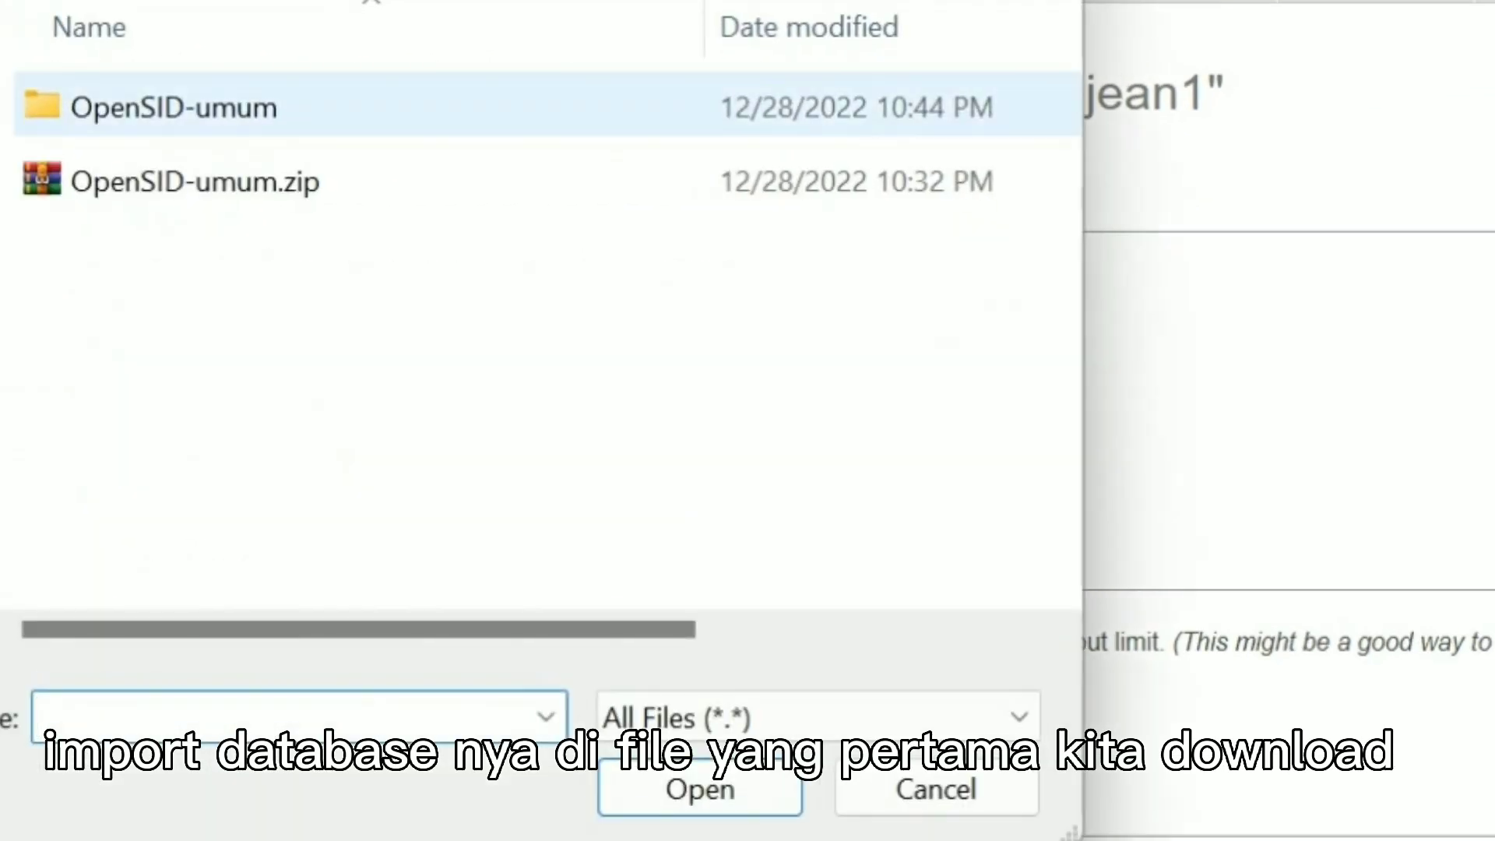
double_click(175, 107)
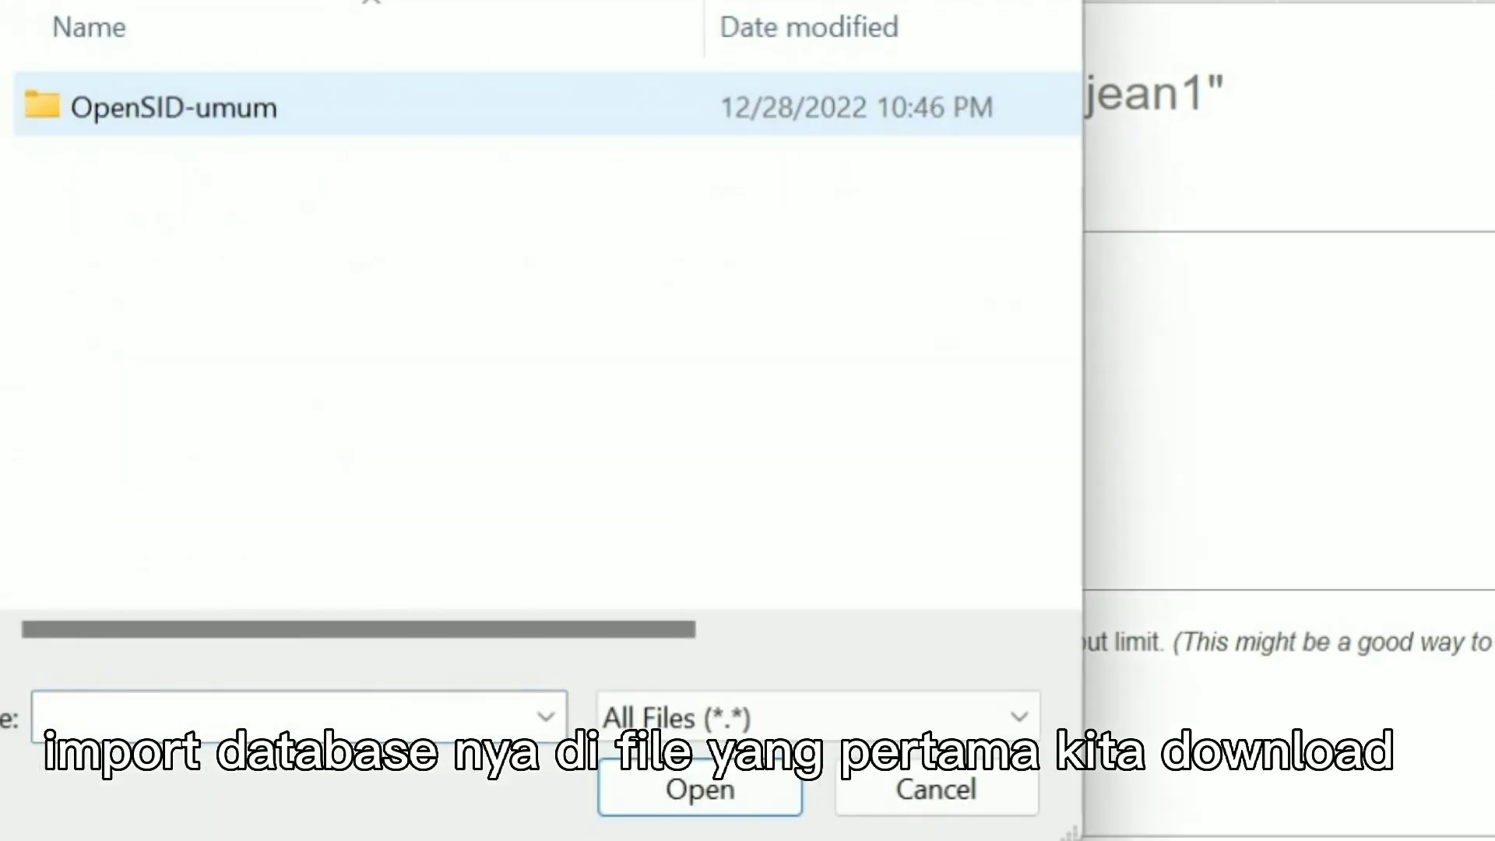
double_click(175, 108)
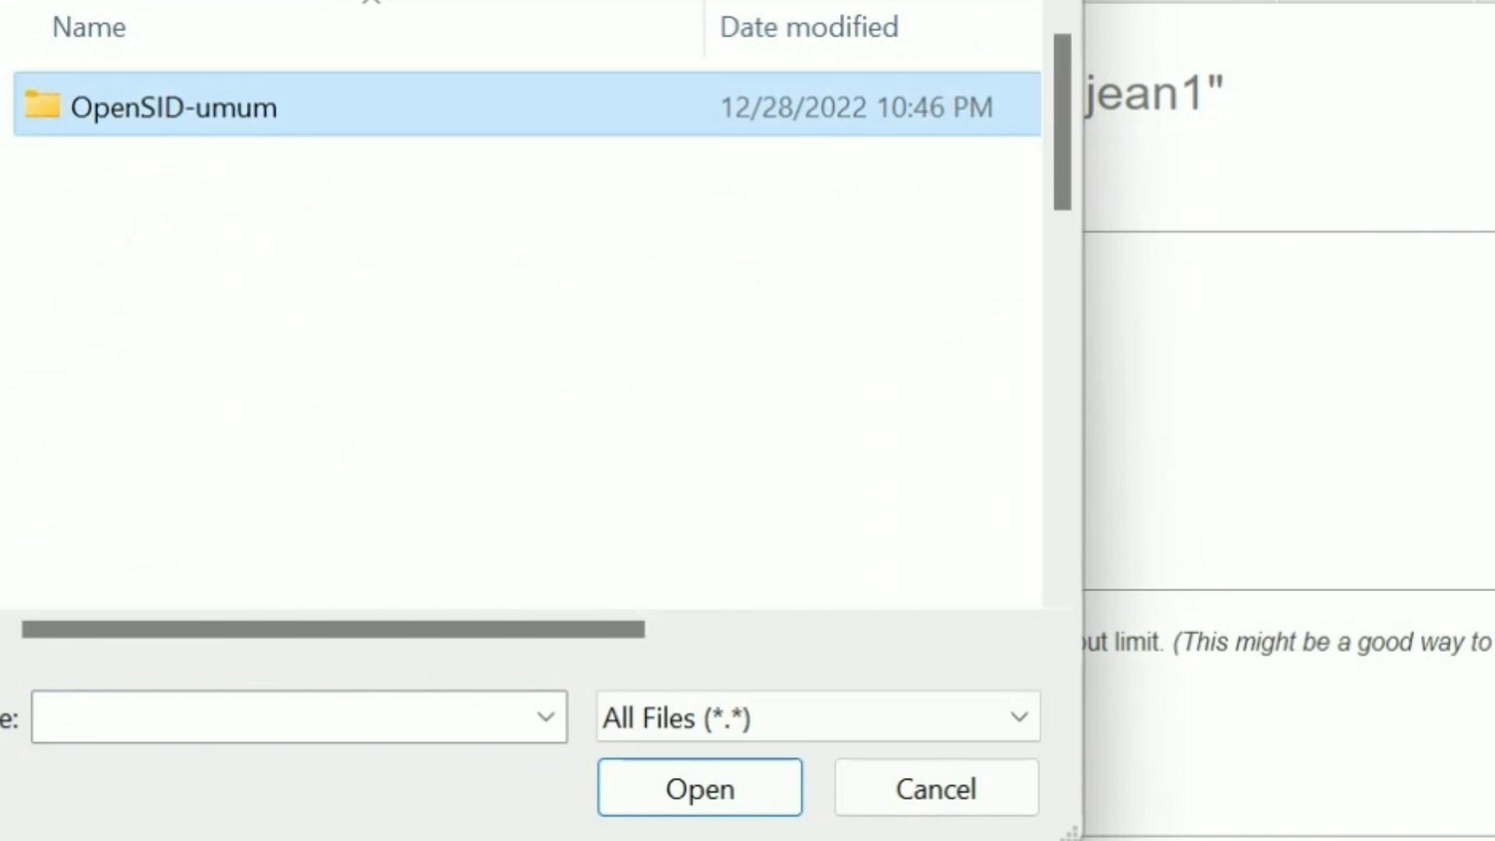
scroll(174, 125, "down", 3)
scroll(234, 128, "down", 1)
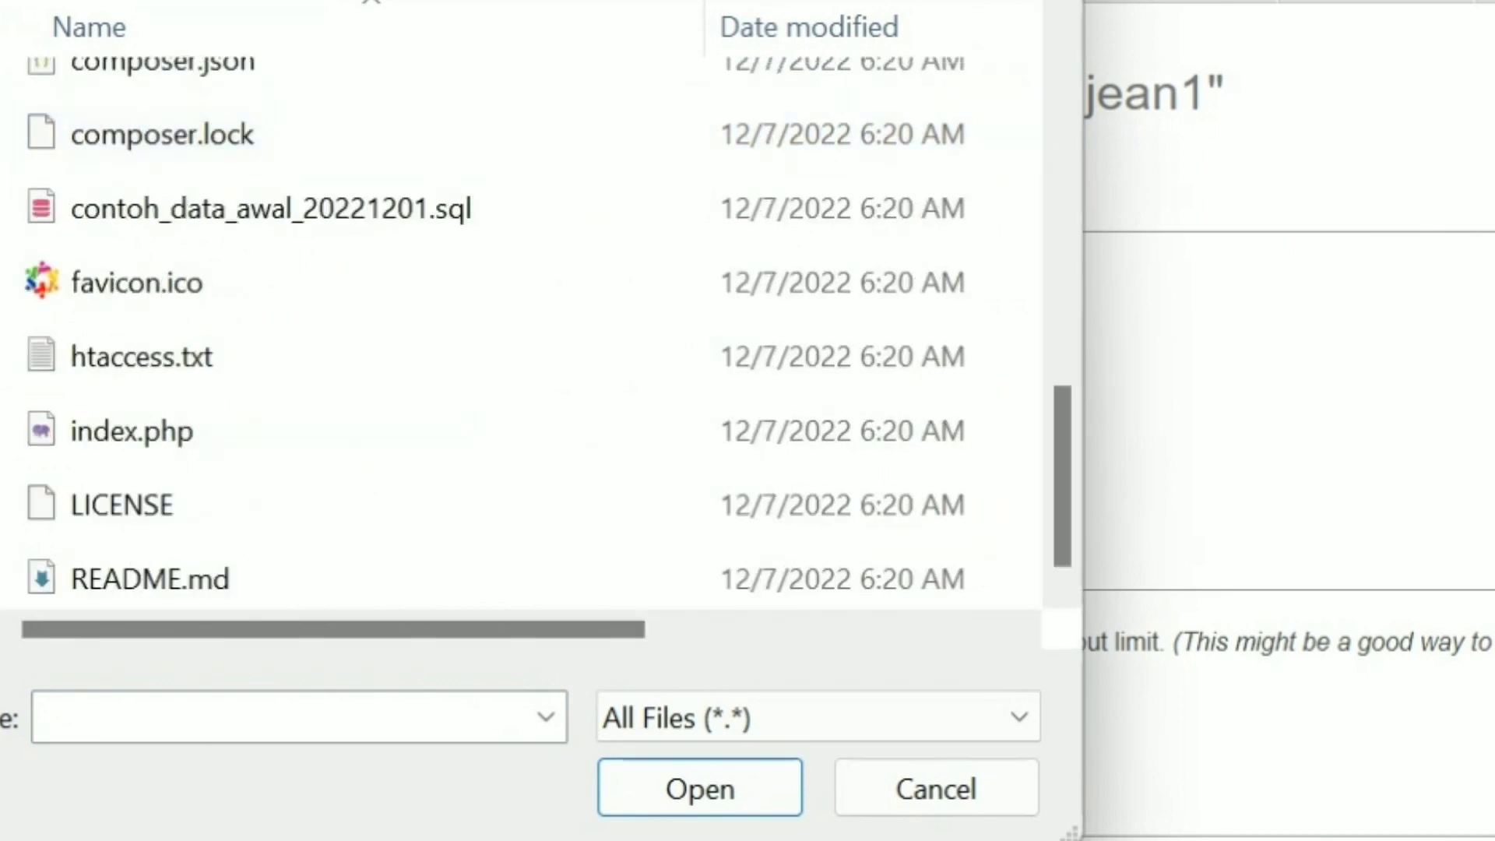
left_click(273, 208)
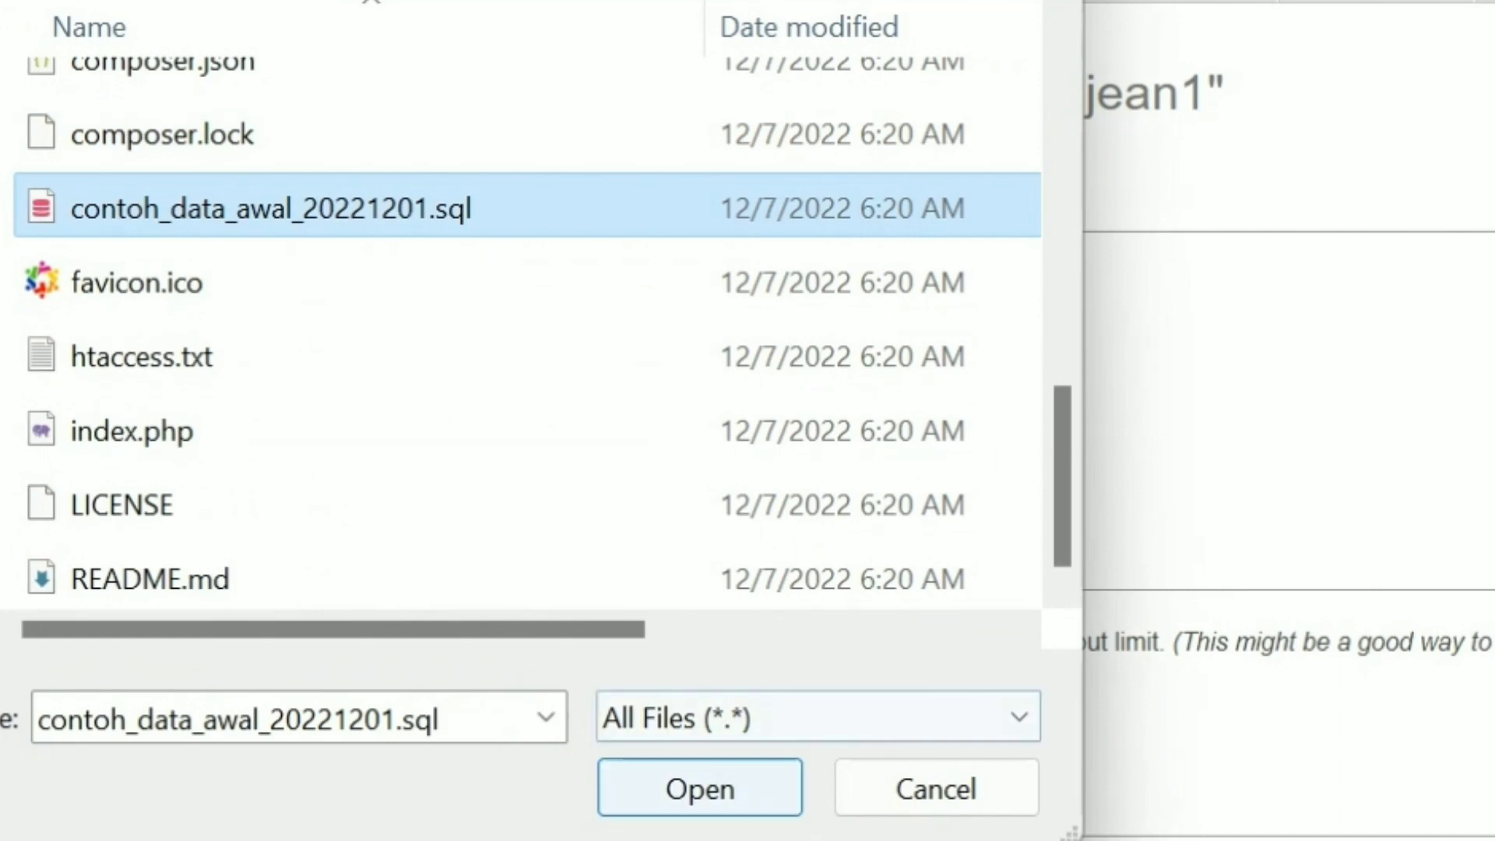
left_click(700, 788)
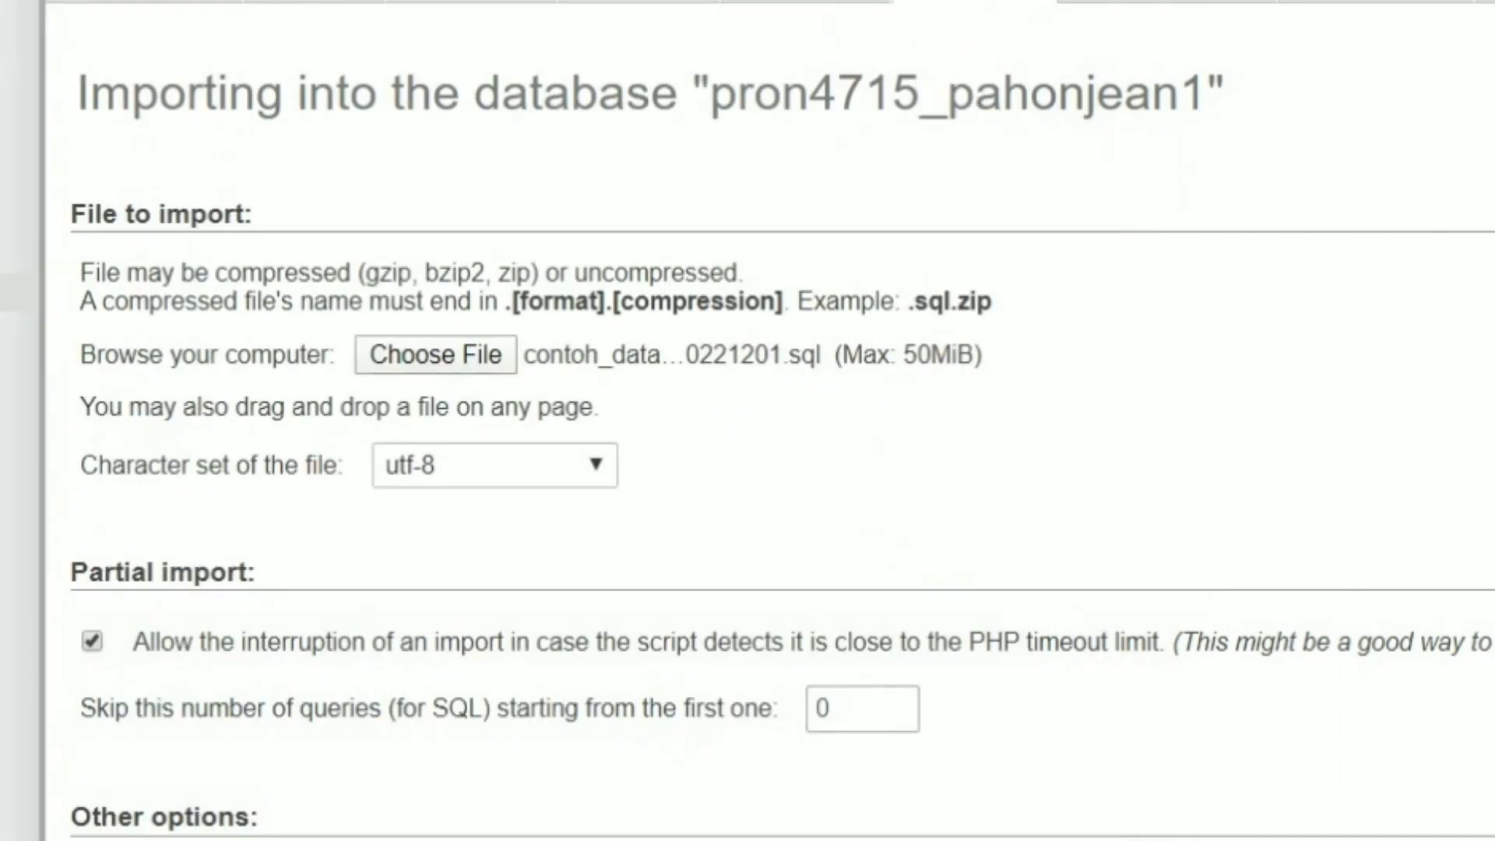
scroll(747, 468, "down", 3)
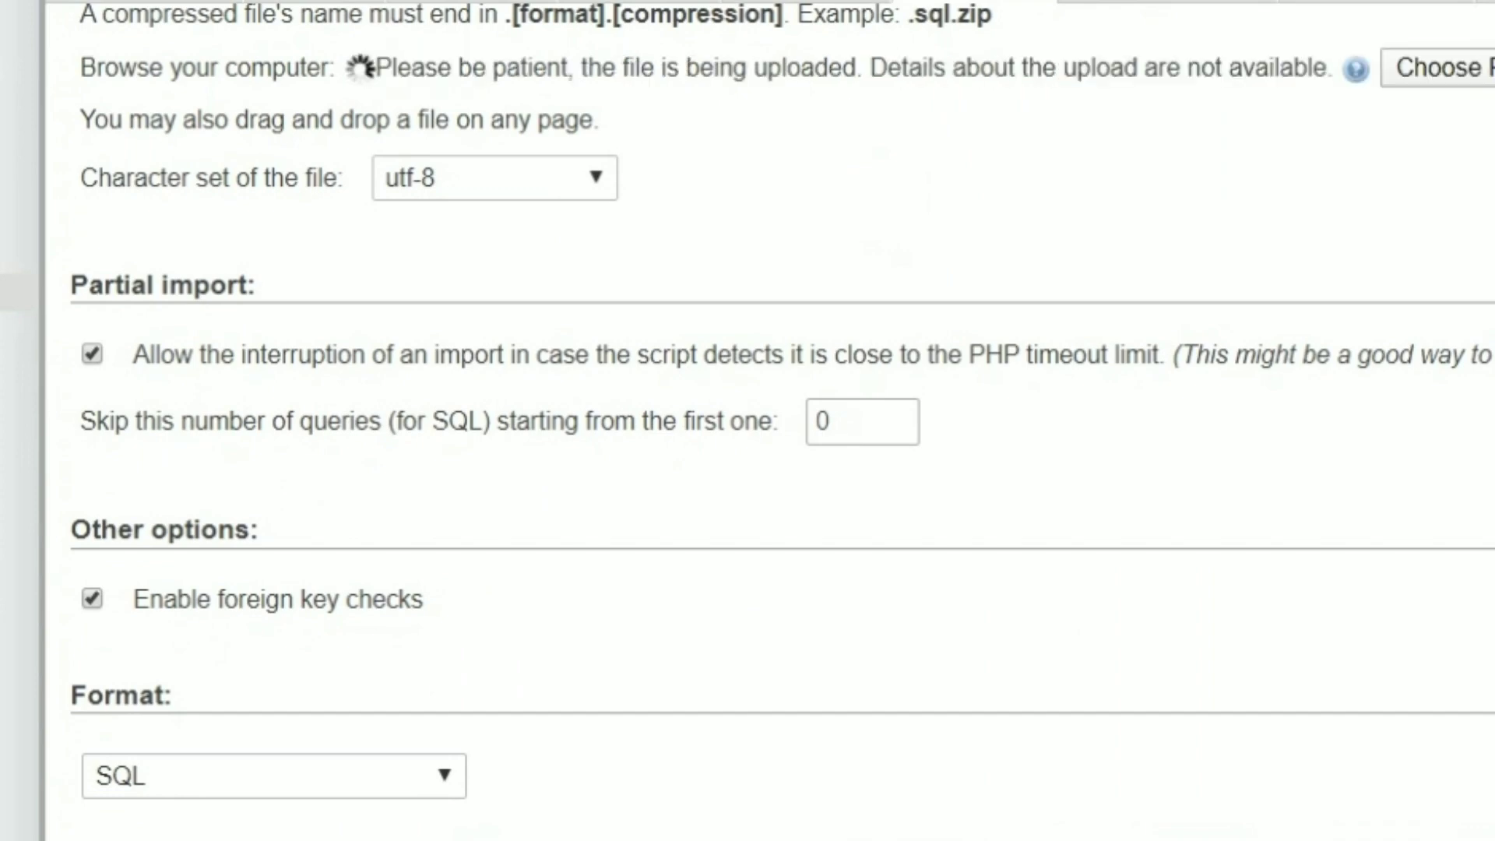
scroll(770, 467, "up", 3)
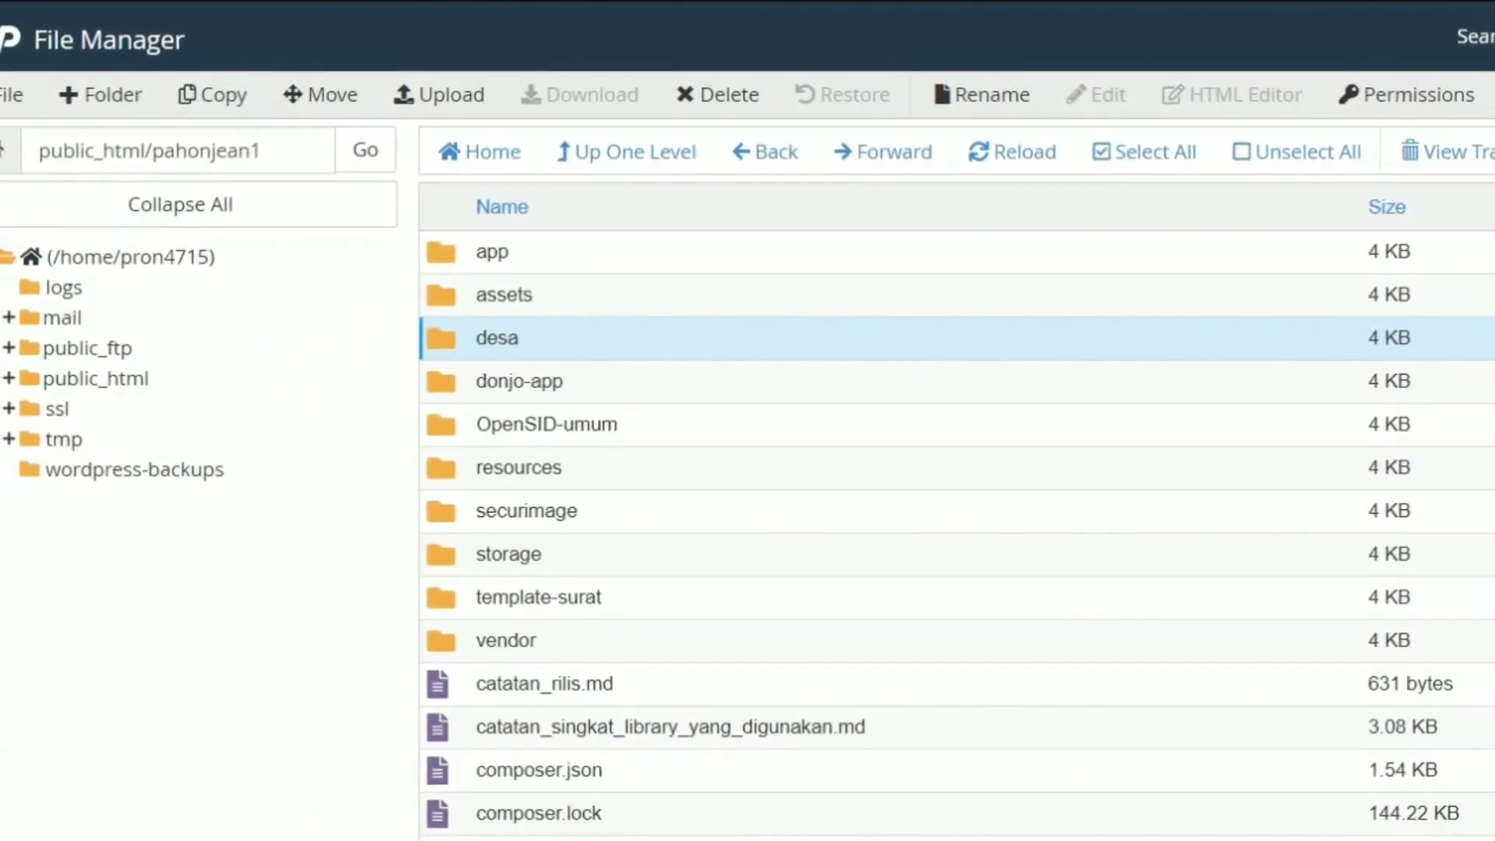
Step: Navigate into desa/config and open database.php in the code editor
double_click(498, 339)
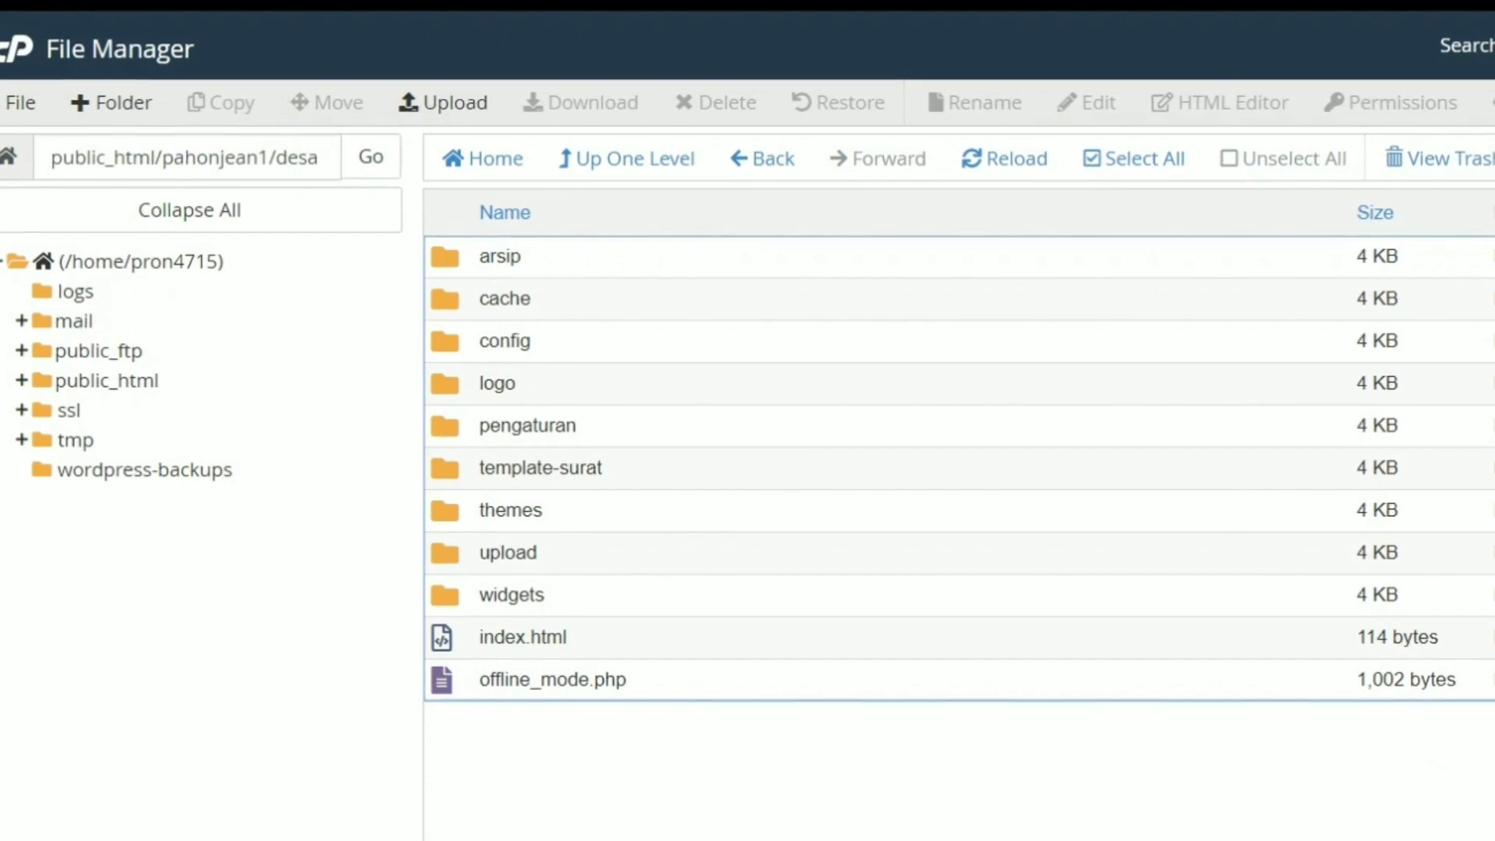
double_click(498, 341)
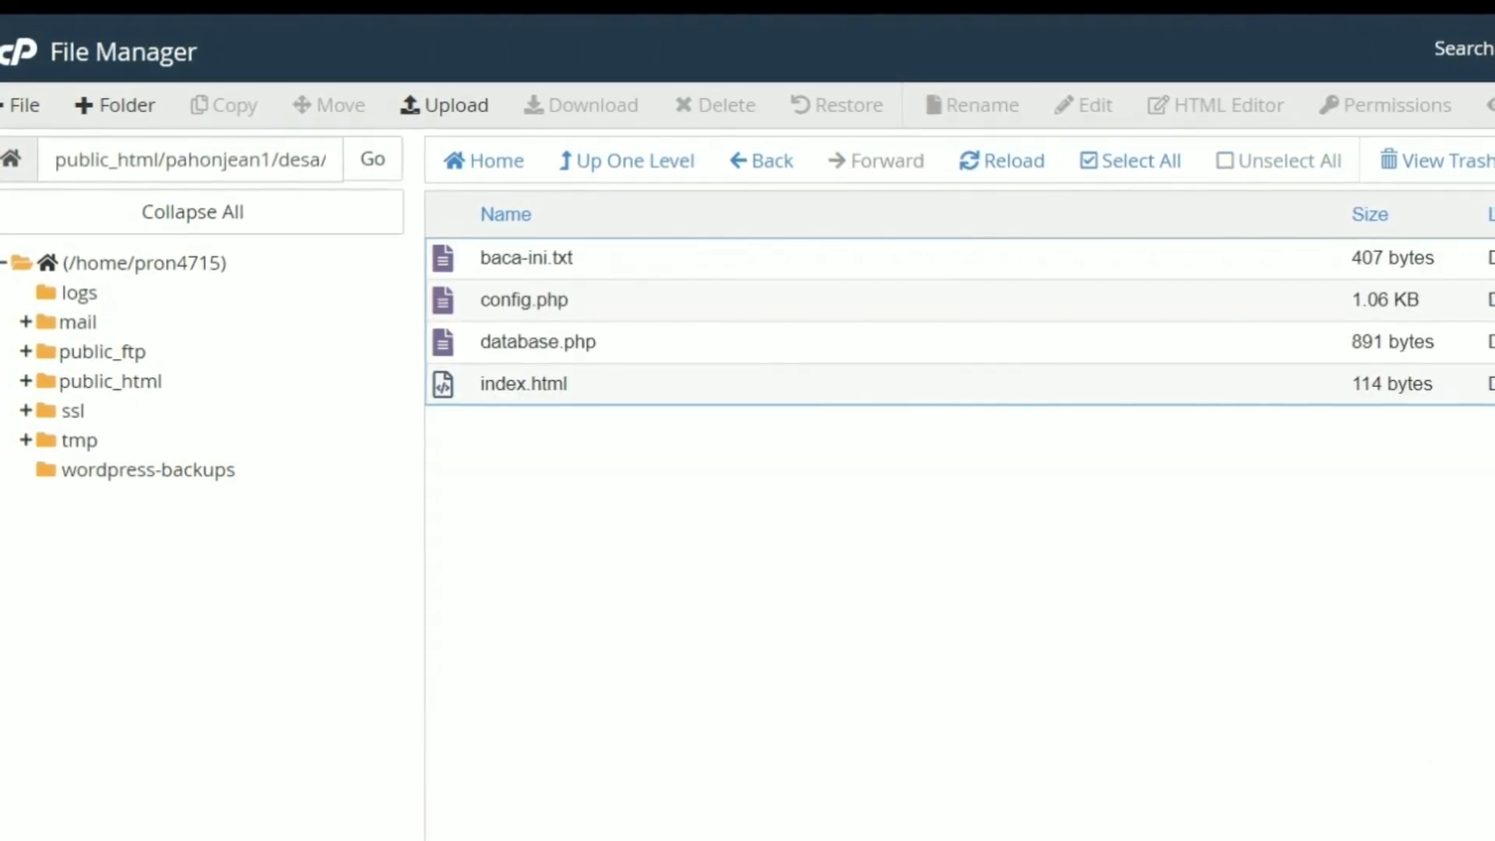
left_click(537, 341)
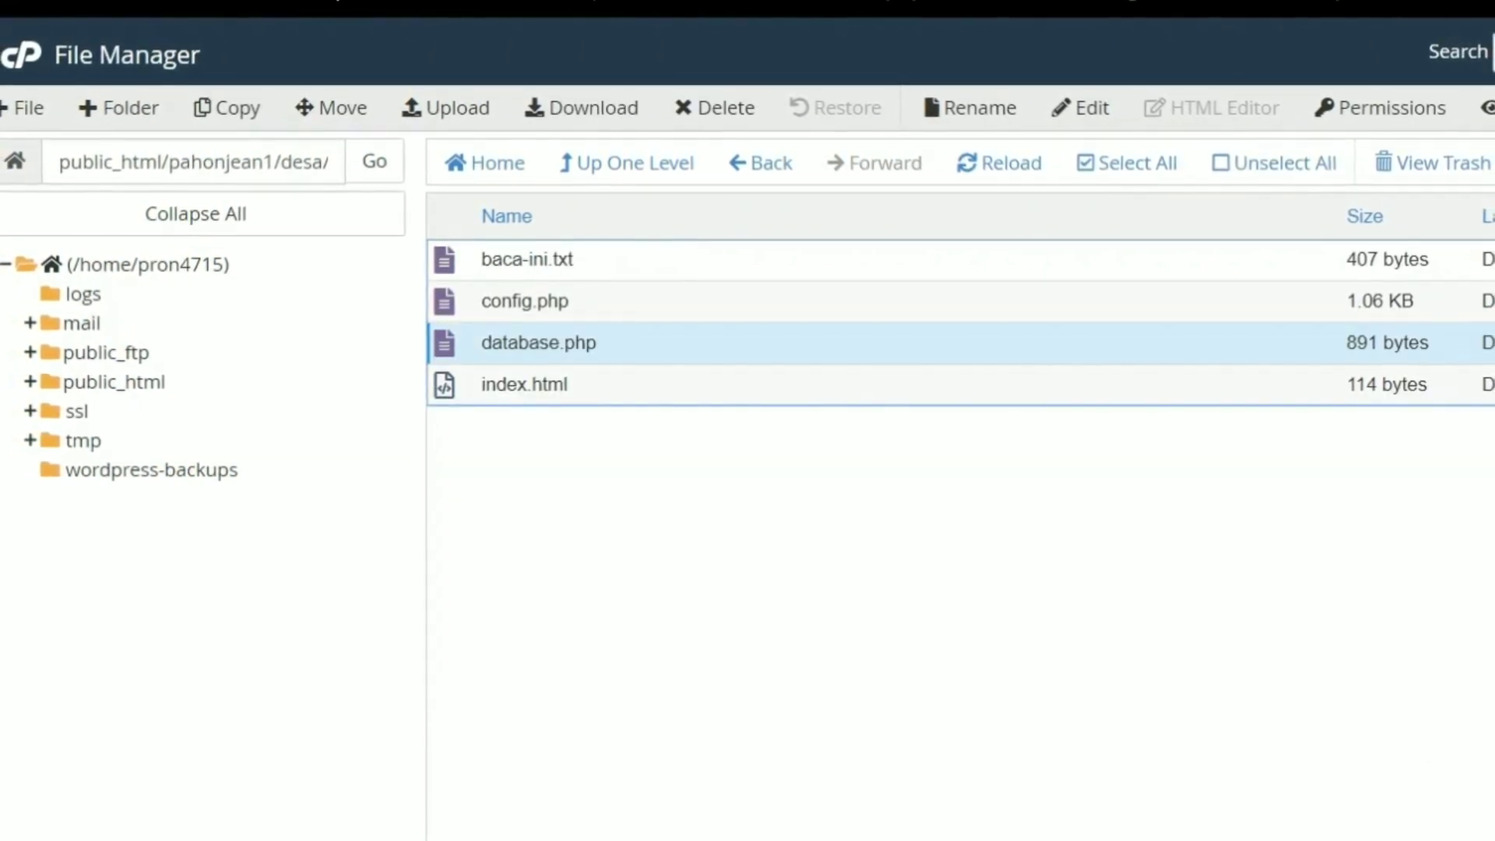
left_click(779, 545)
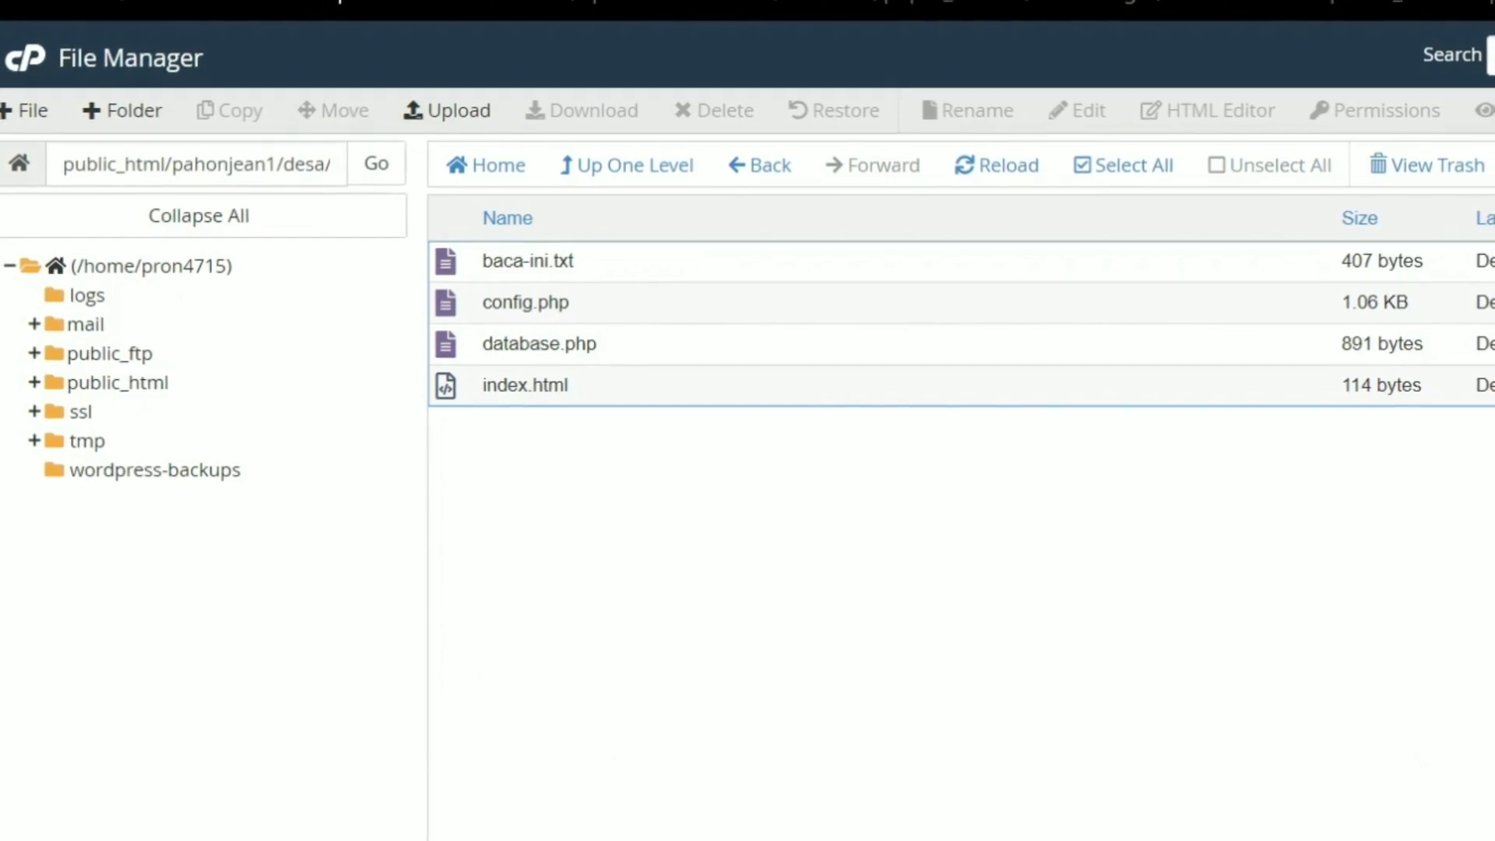
left_click(539, 344)
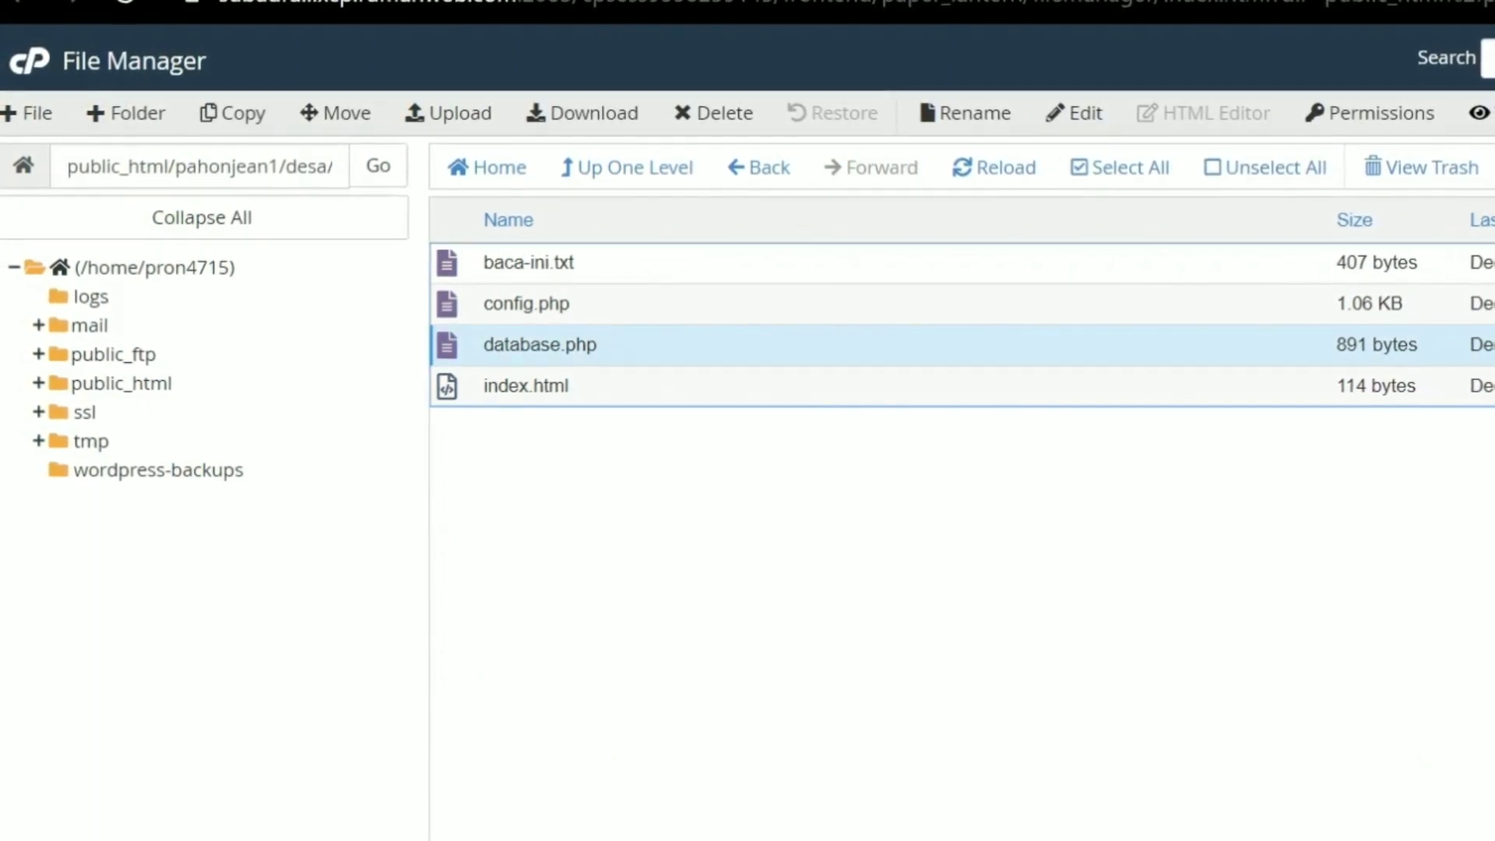
left_click(1073, 115)
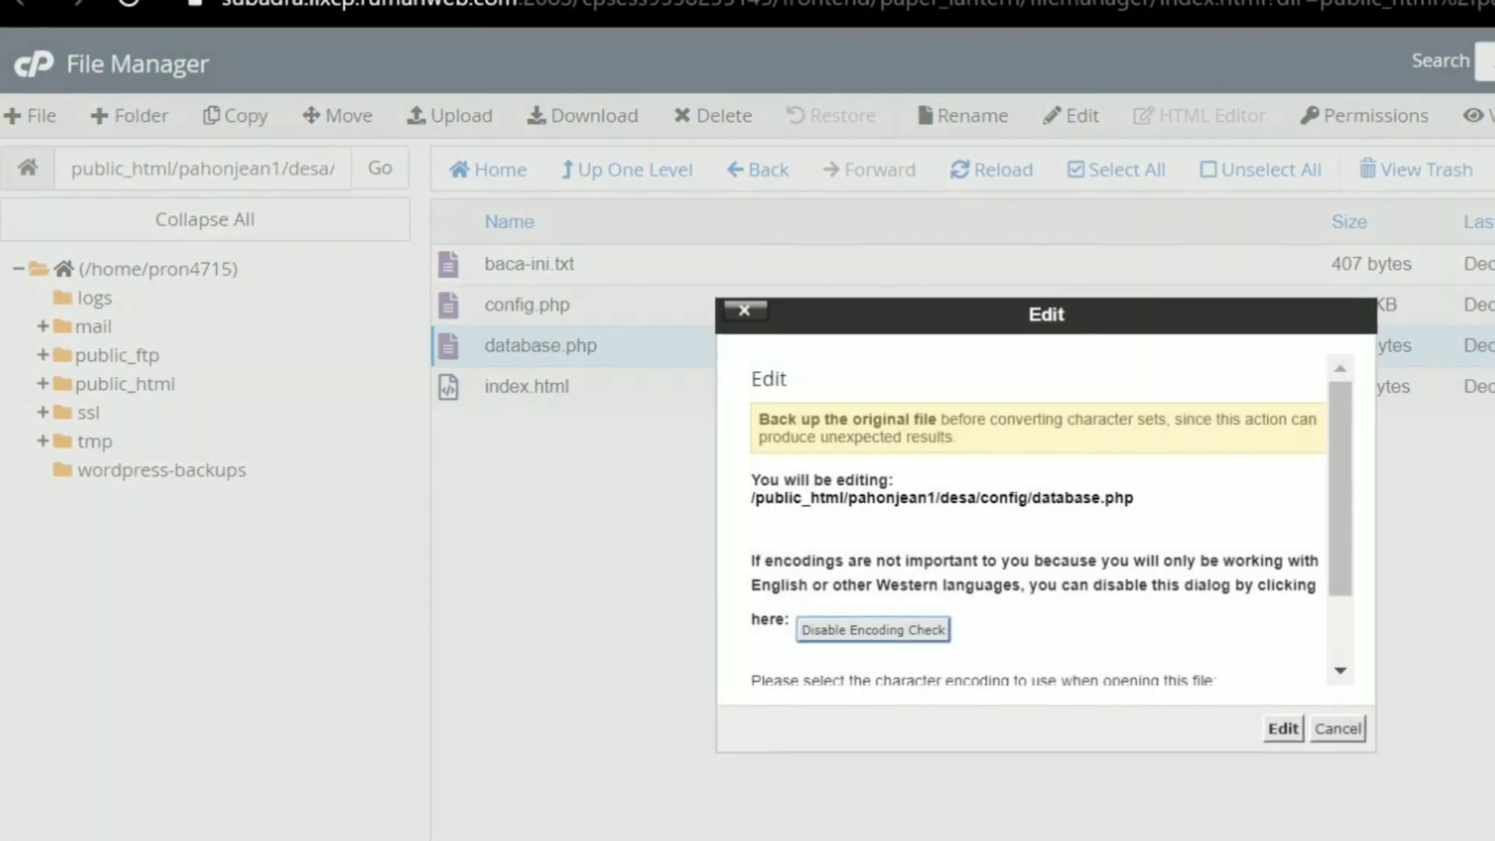
left_click(1281, 727)
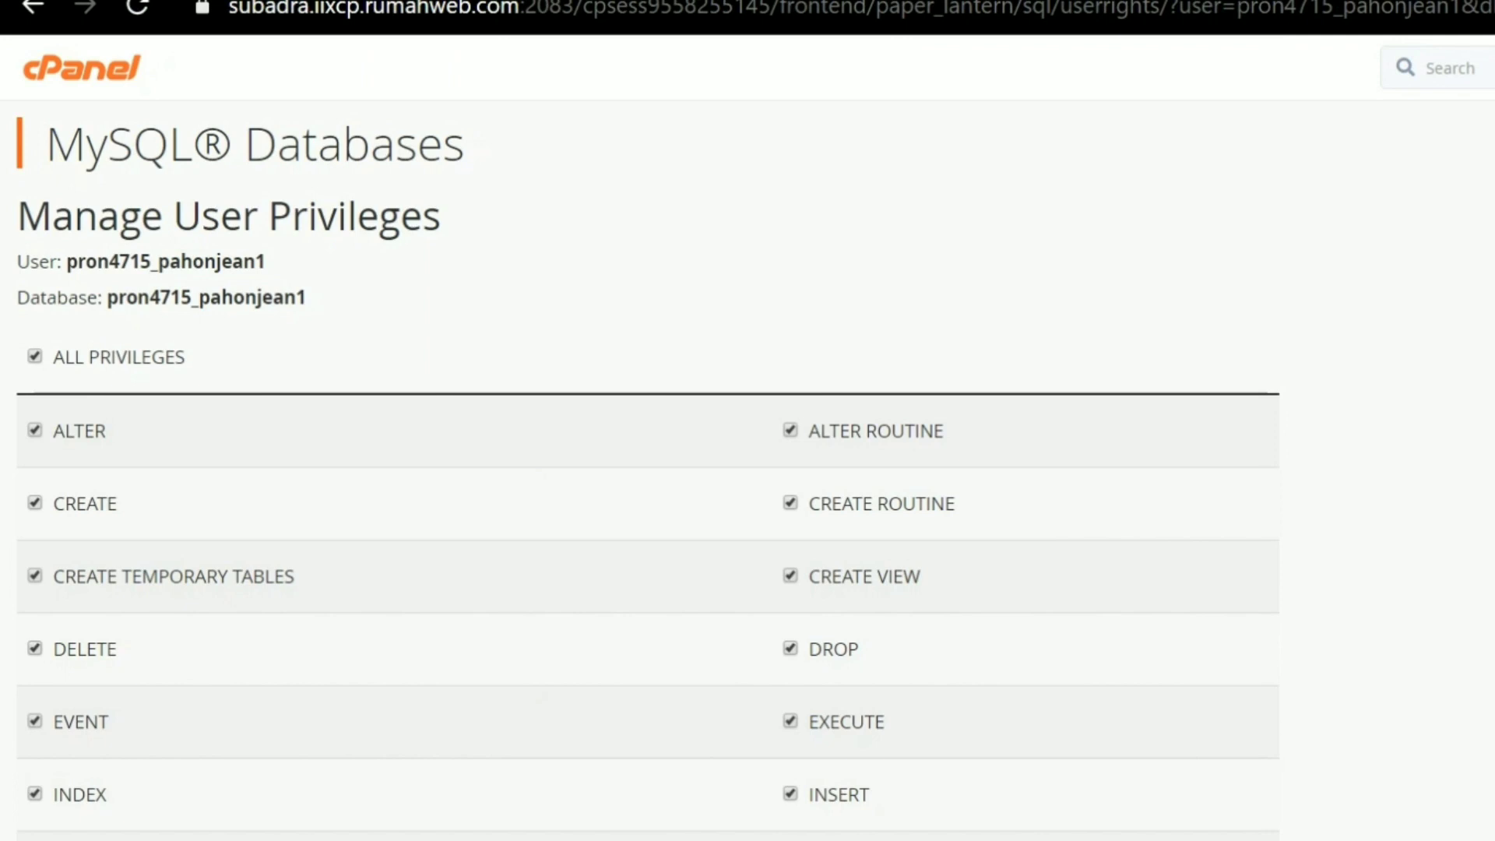
left_click_drag(67, 262, 265, 264)
key("ctrl+c")
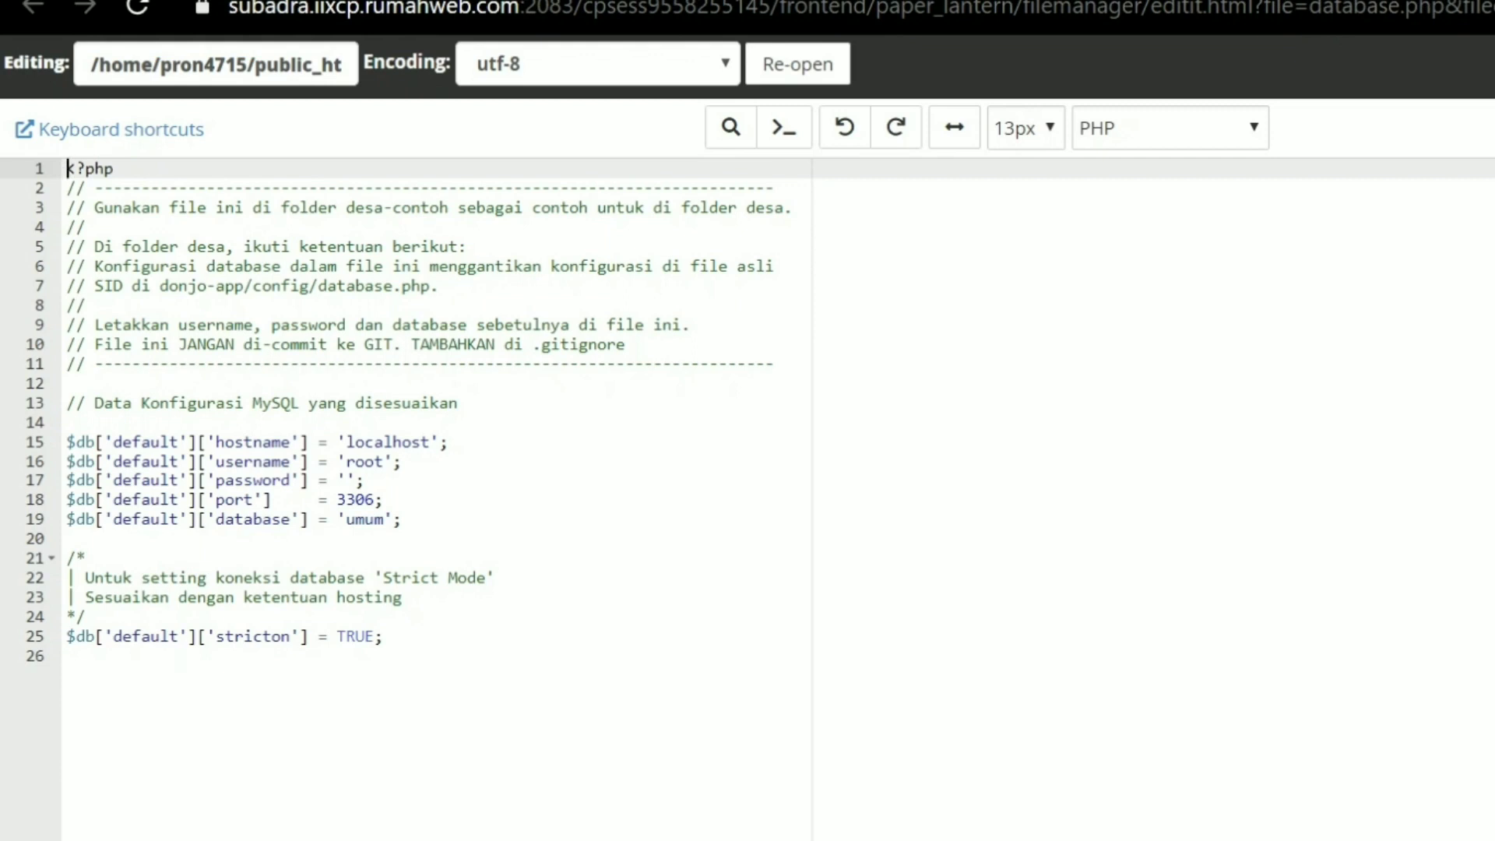
left_click_drag(345, 462, 383, 462)
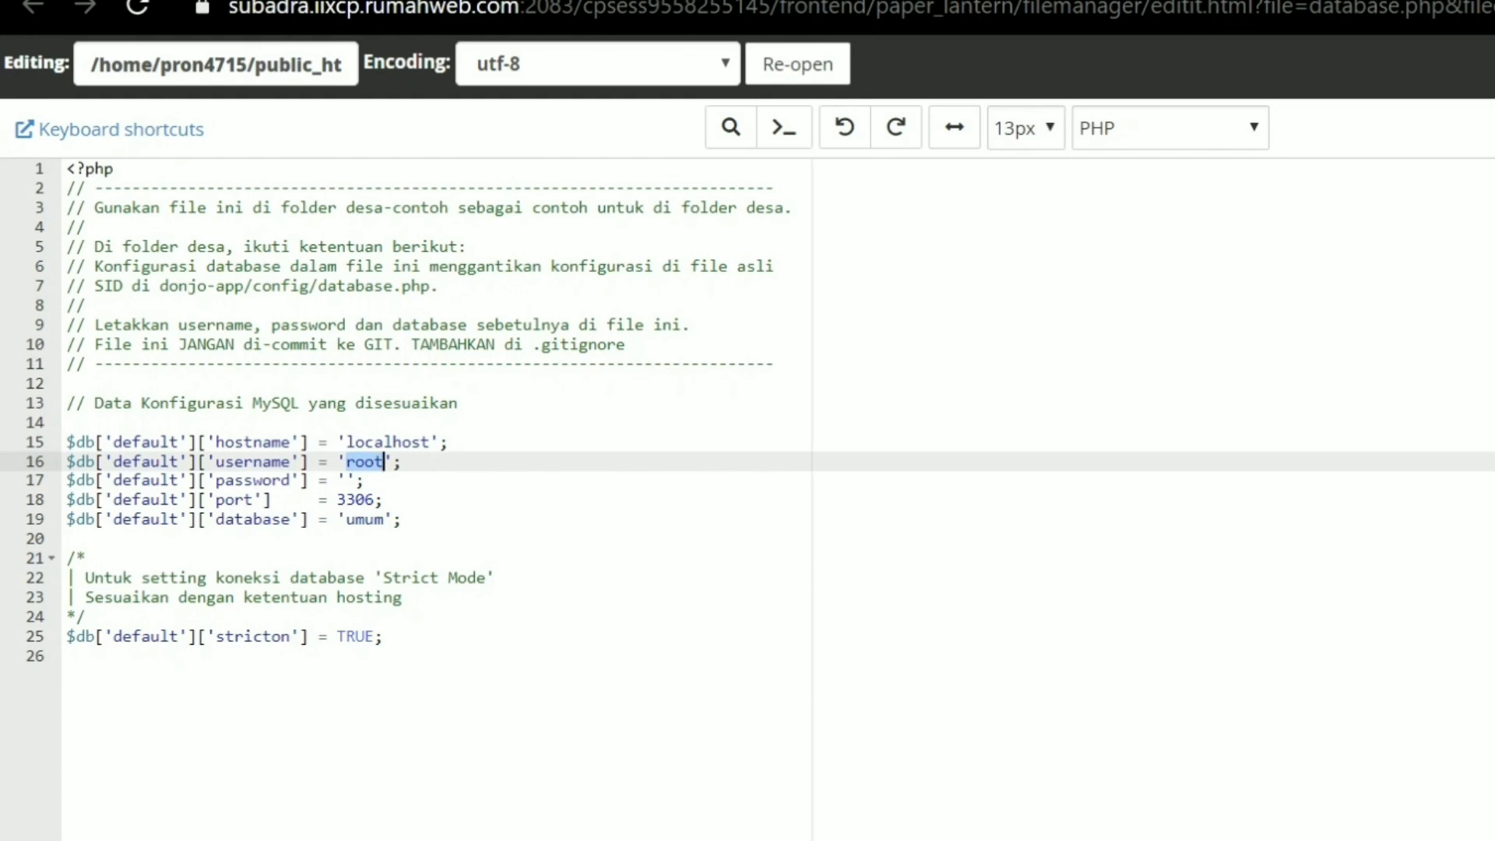
key("ctrl+v")
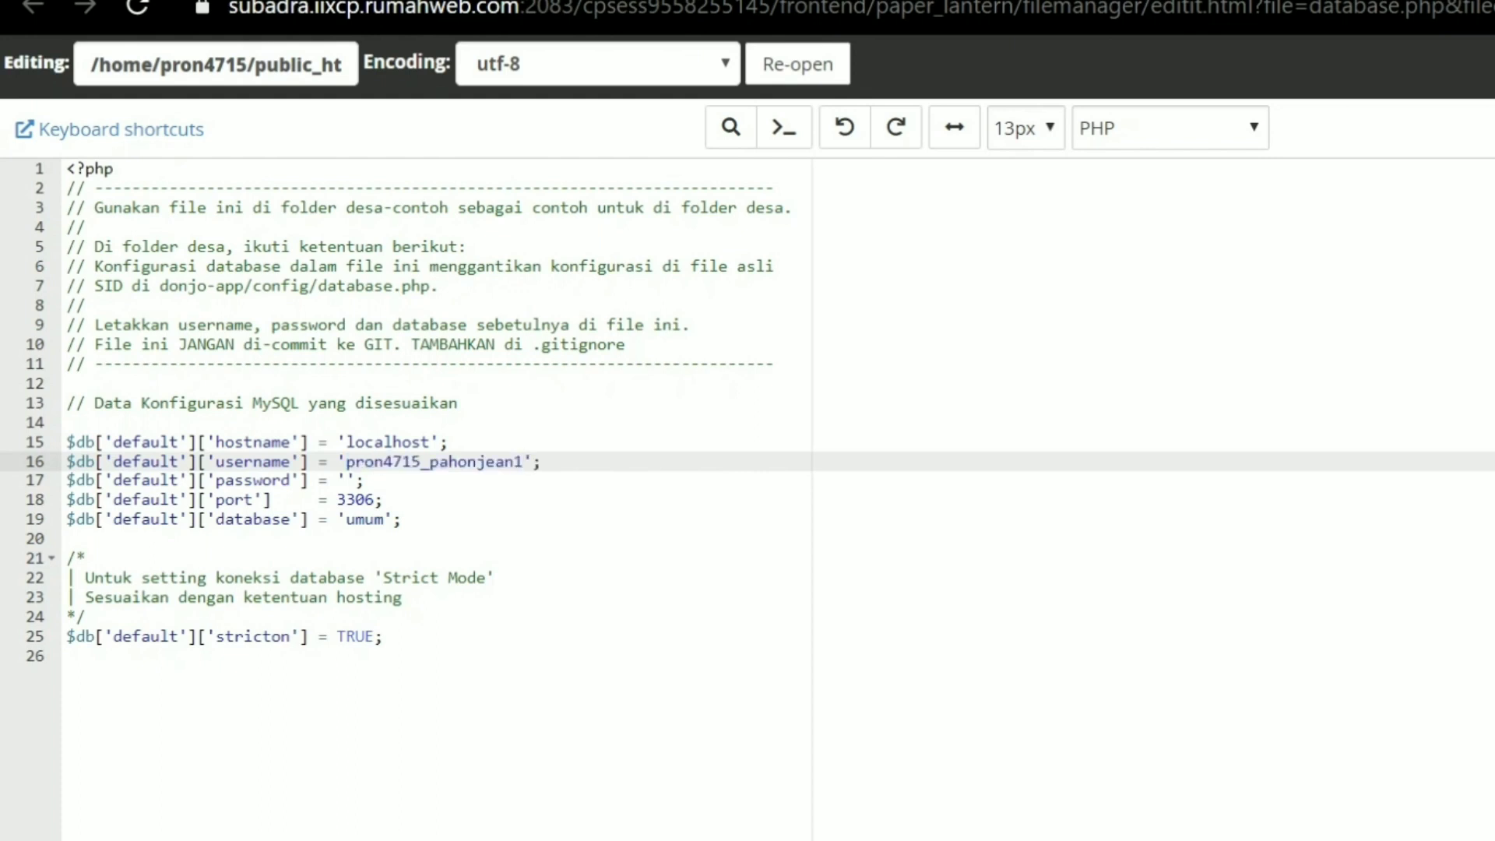
left_click_drag(346, 480, 356, 480)
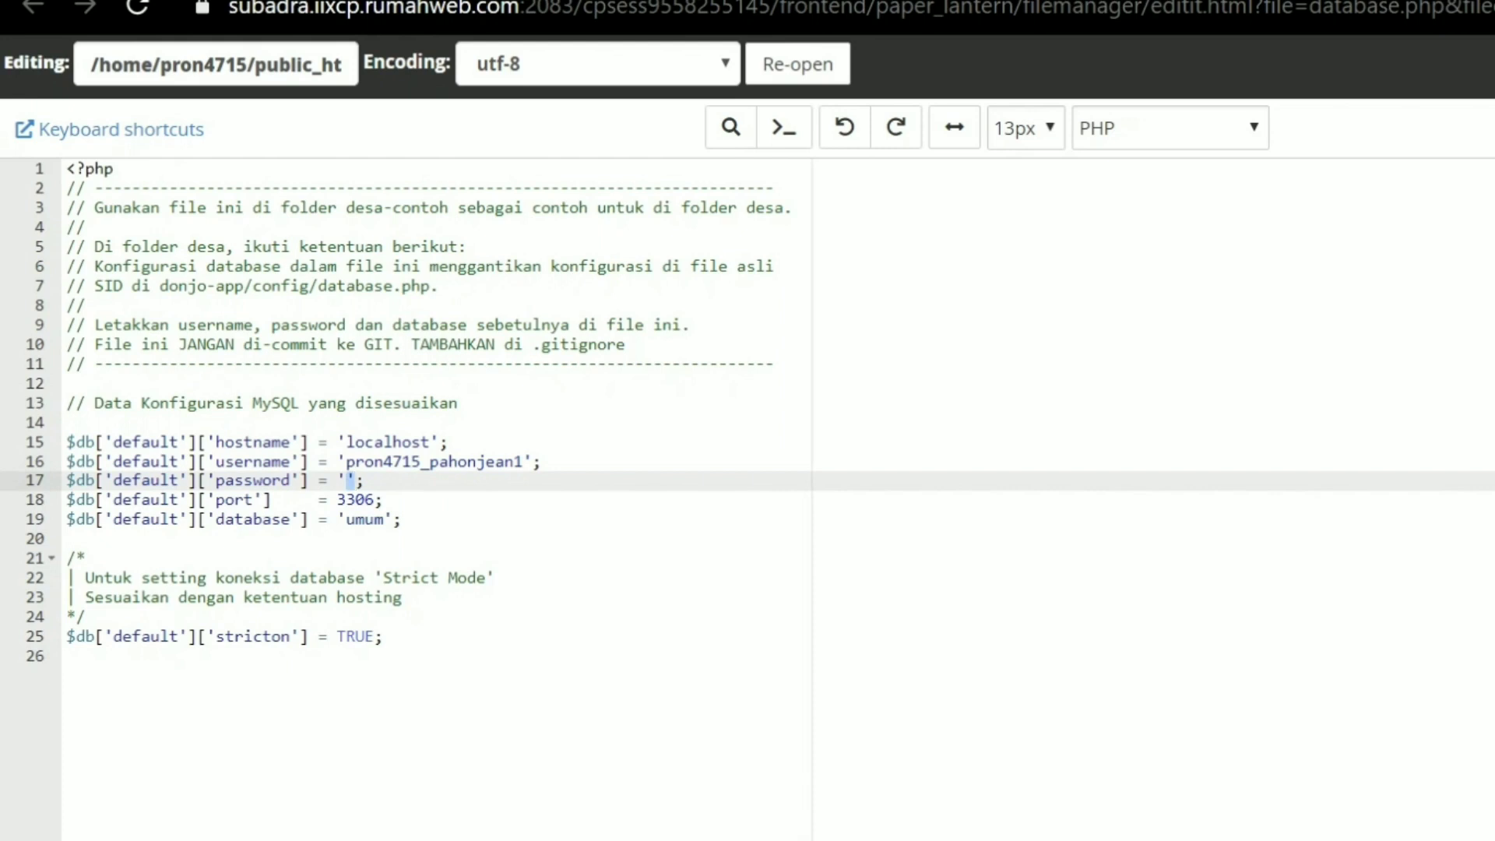
left_click(347, 480)
Step: Delete the port line from database.php
key("Down")
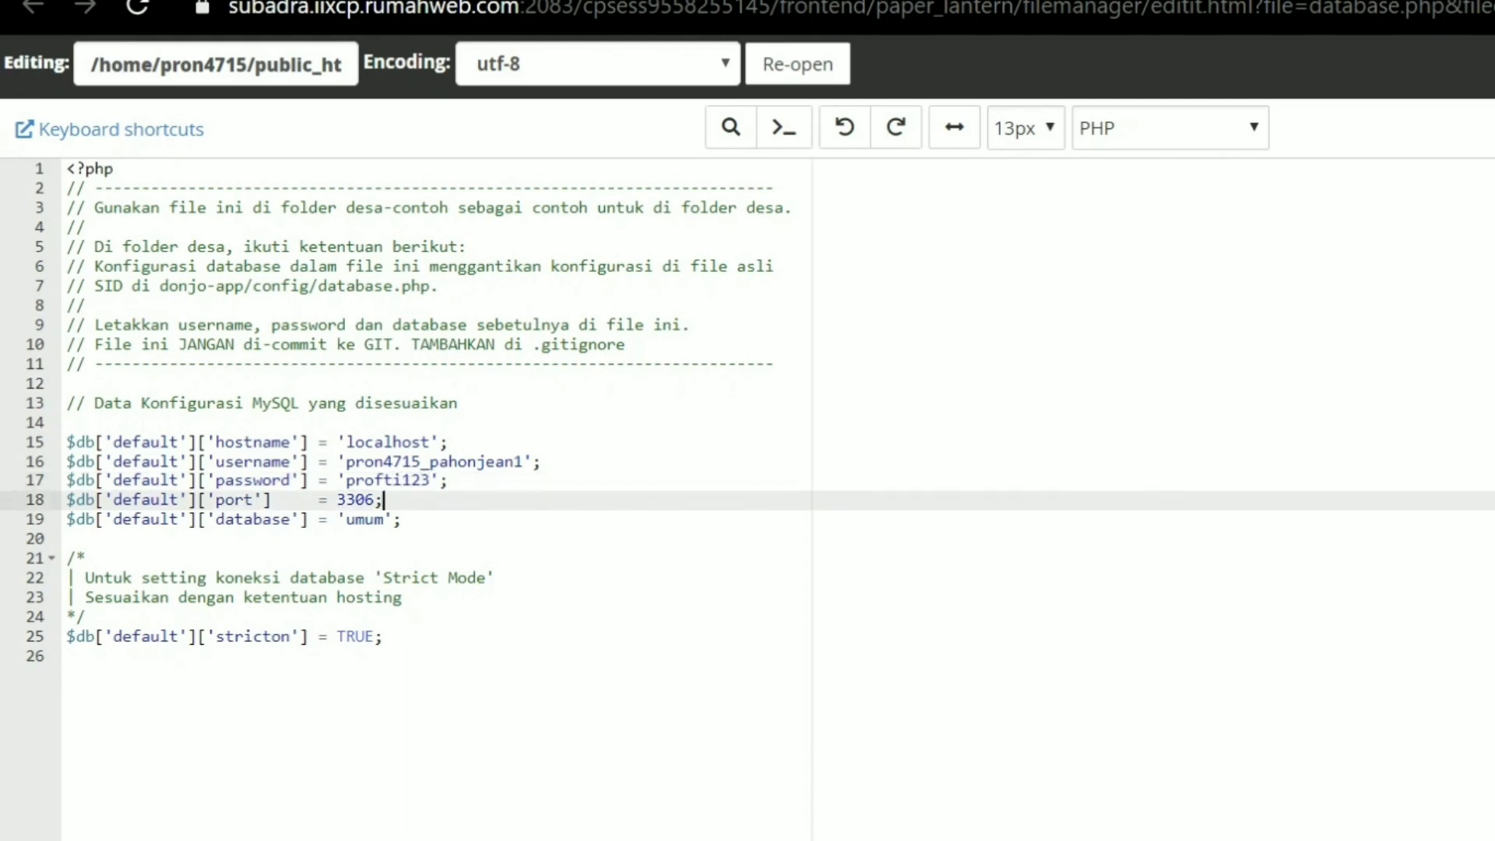
key("shift+Left")
key("shift+Left")
key("shift+Left")
key("shift+Left")
key("shift+Left")
key("shift+Left")
key("shift+Left")
key("shift+Left")
key("shift+Left")
key("shift+Left")
key("shift+Left")
key("shift+Left")
key("shift+Left")
key("shift+Left")
key("shift+Left")
key("shift+Left")
key("shift+Left")
key("shift+Left")
key("shift+Left")
key("shift+Left")
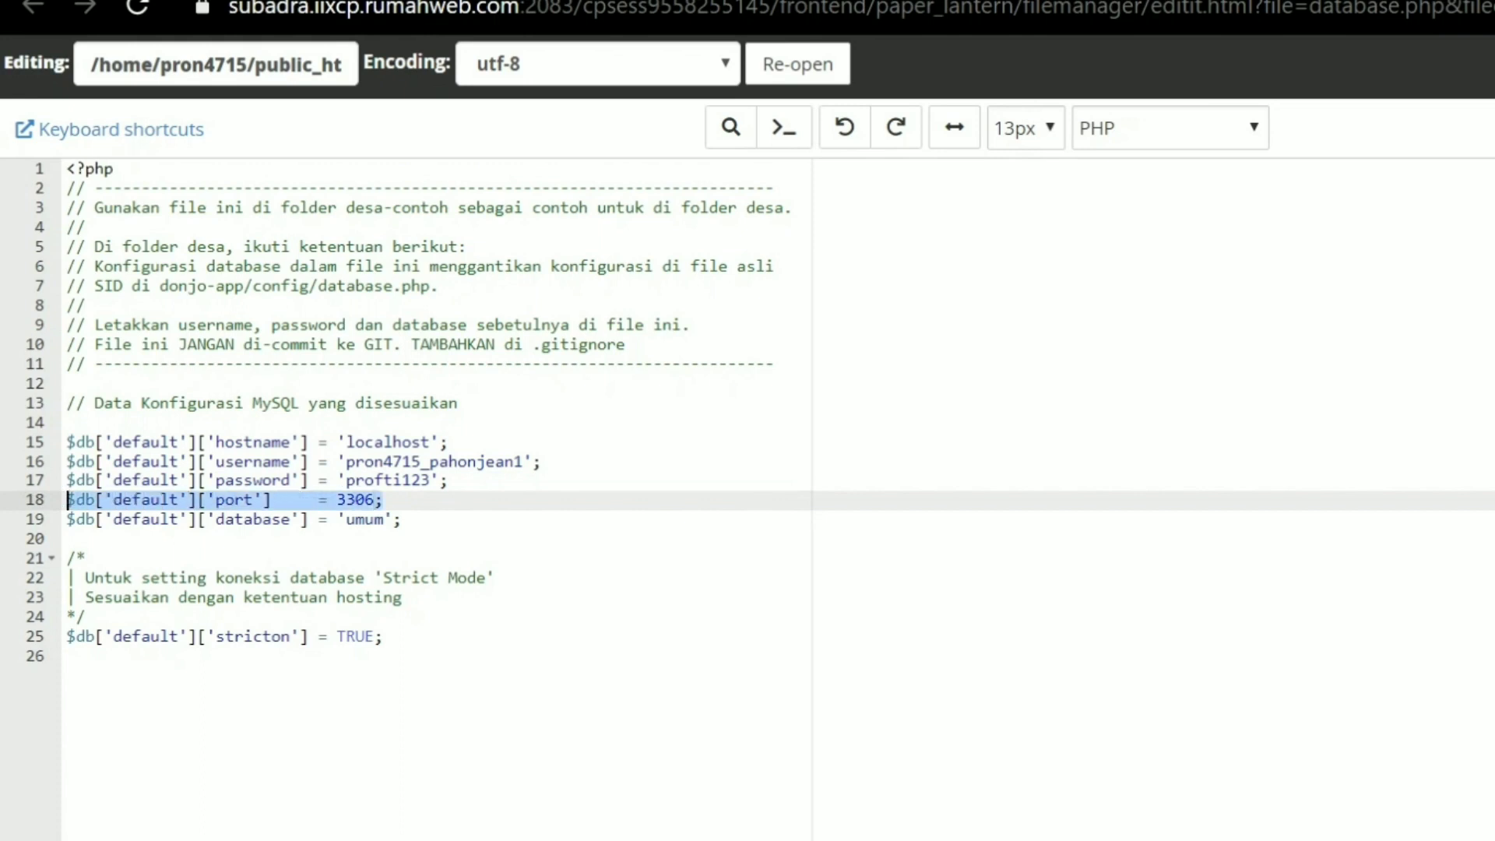
key("BackSpace")
key("BackSpace")
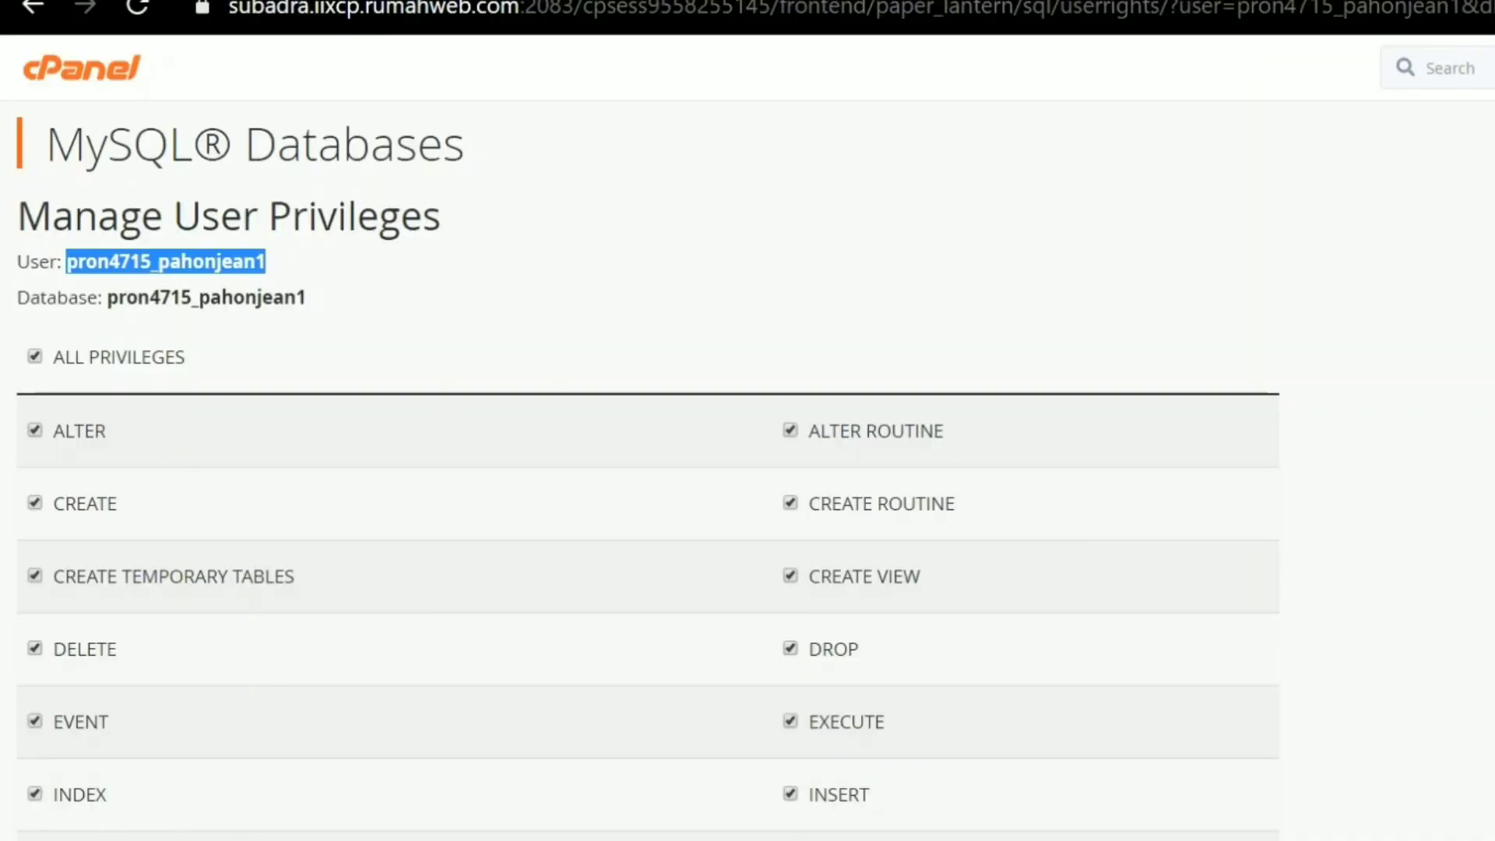
left_click_drag(108, 298, 306, 298)
key("ctrl+c")
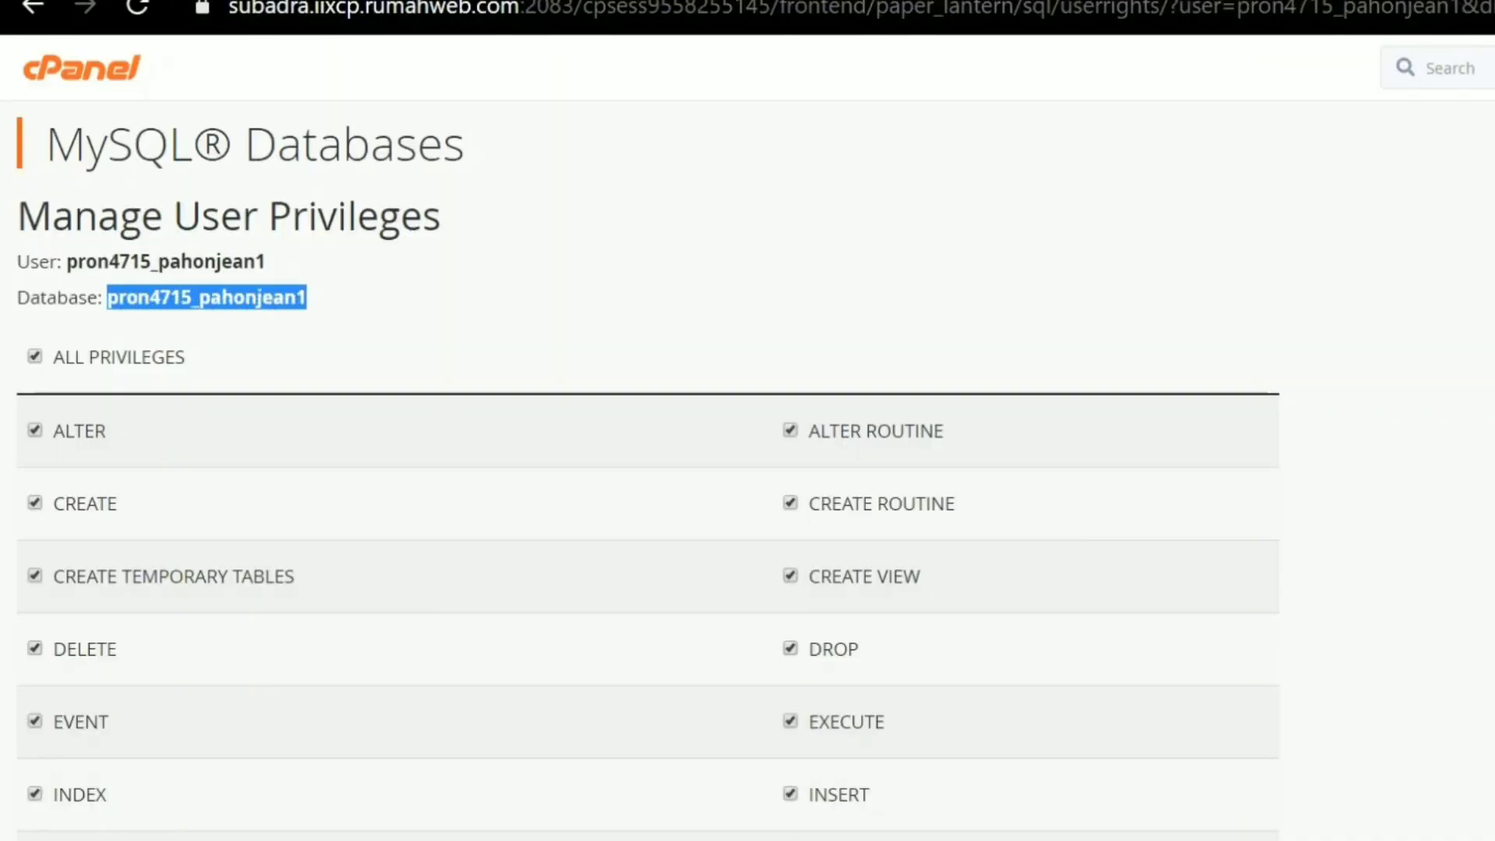
key("ctrl+Tab")
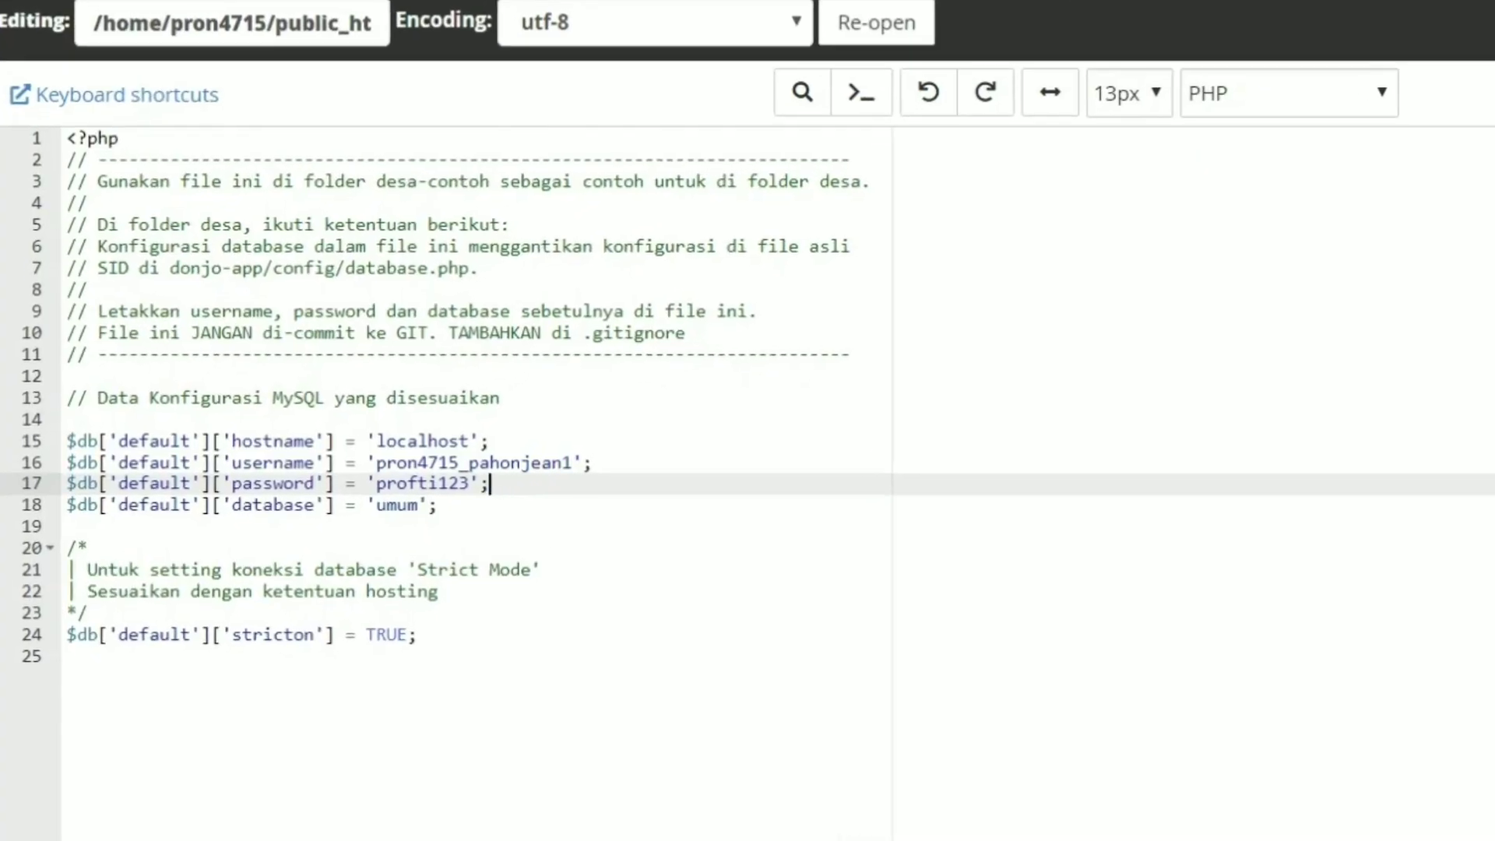
left_click(345, 499)
key("shift+Right")
key("shift+Right")
key("shift+Right")
key("shift+Right")
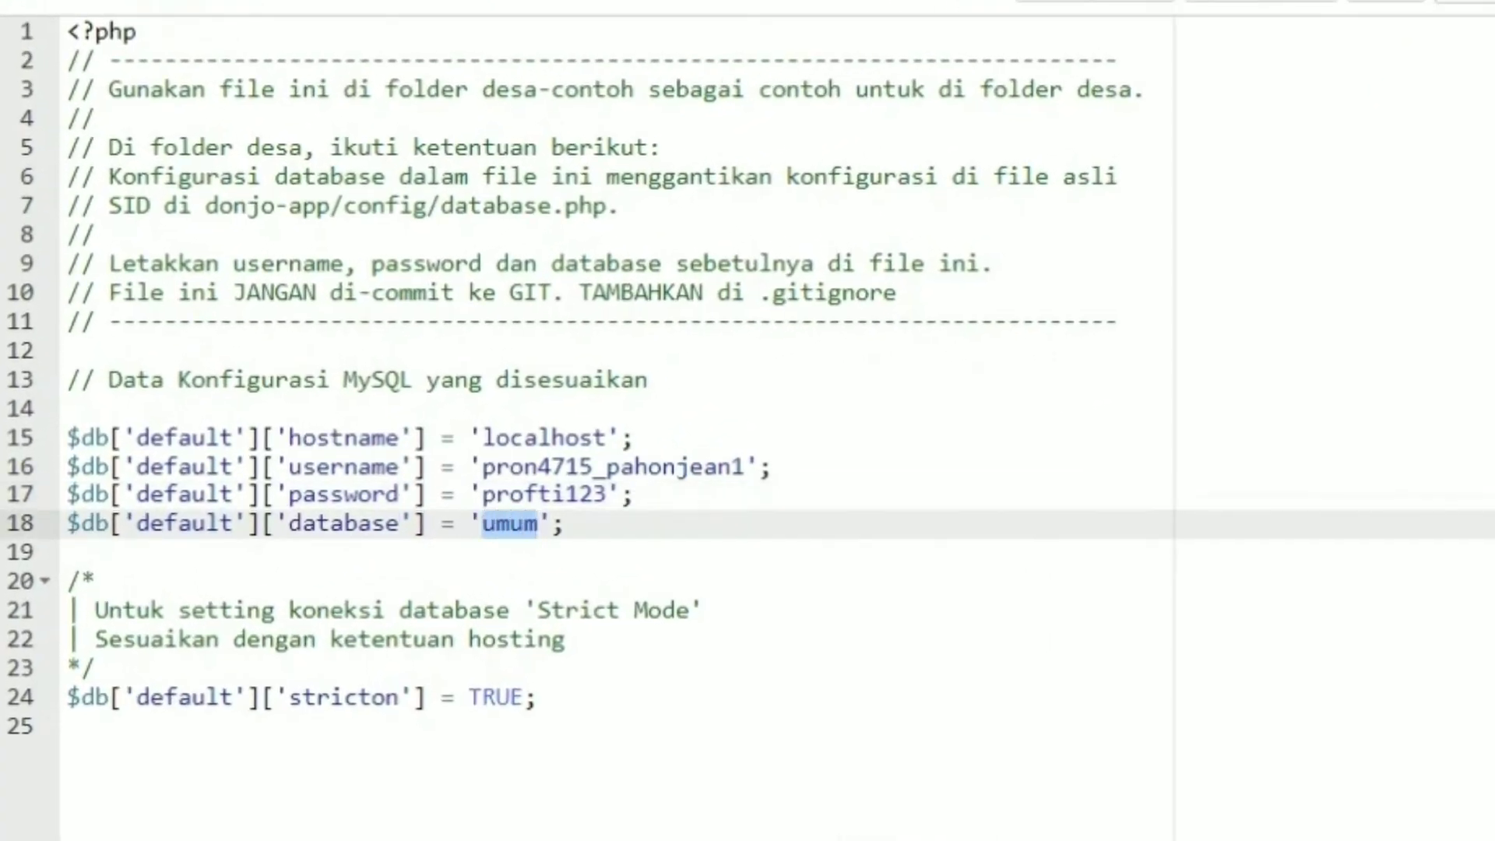
key("ctrl+v")
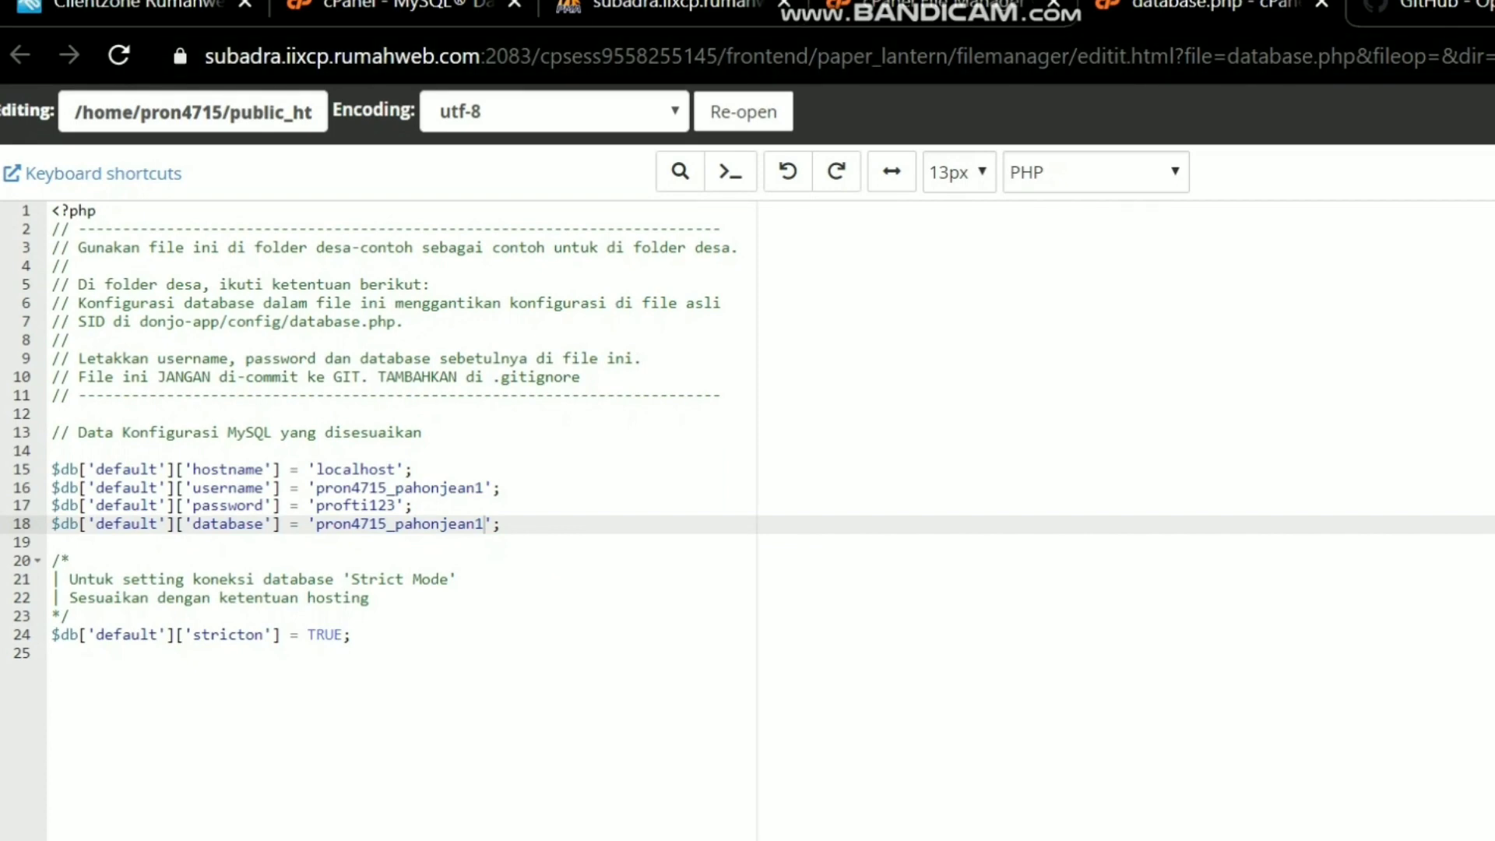
key("ctrl+t")
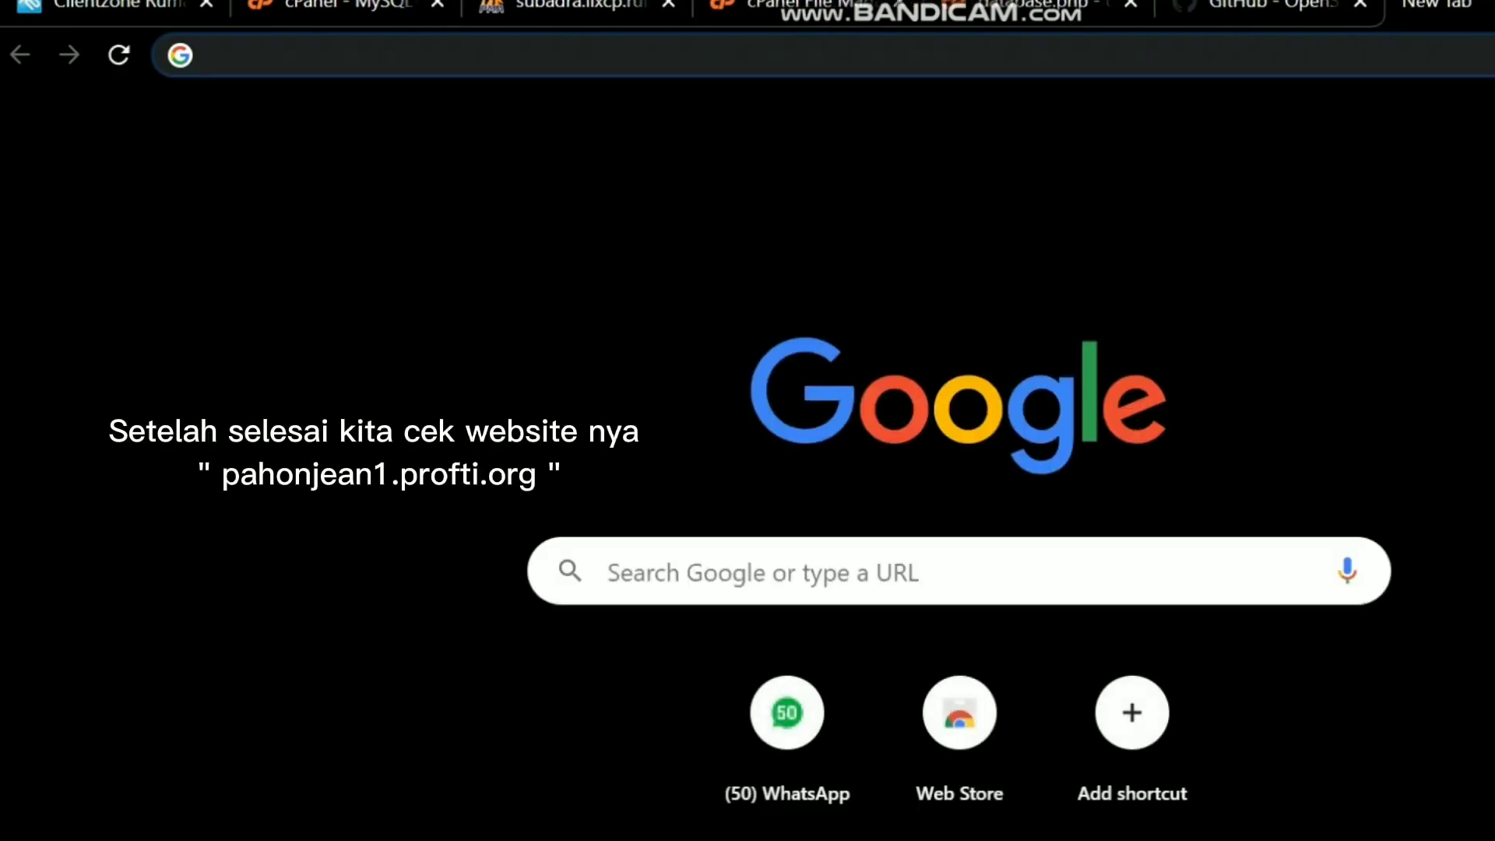
Step: Load pahonjean1.profti.org in Chrome to show the OpenSID Website Resmi Desa Senggig1 homepage
type("paho")
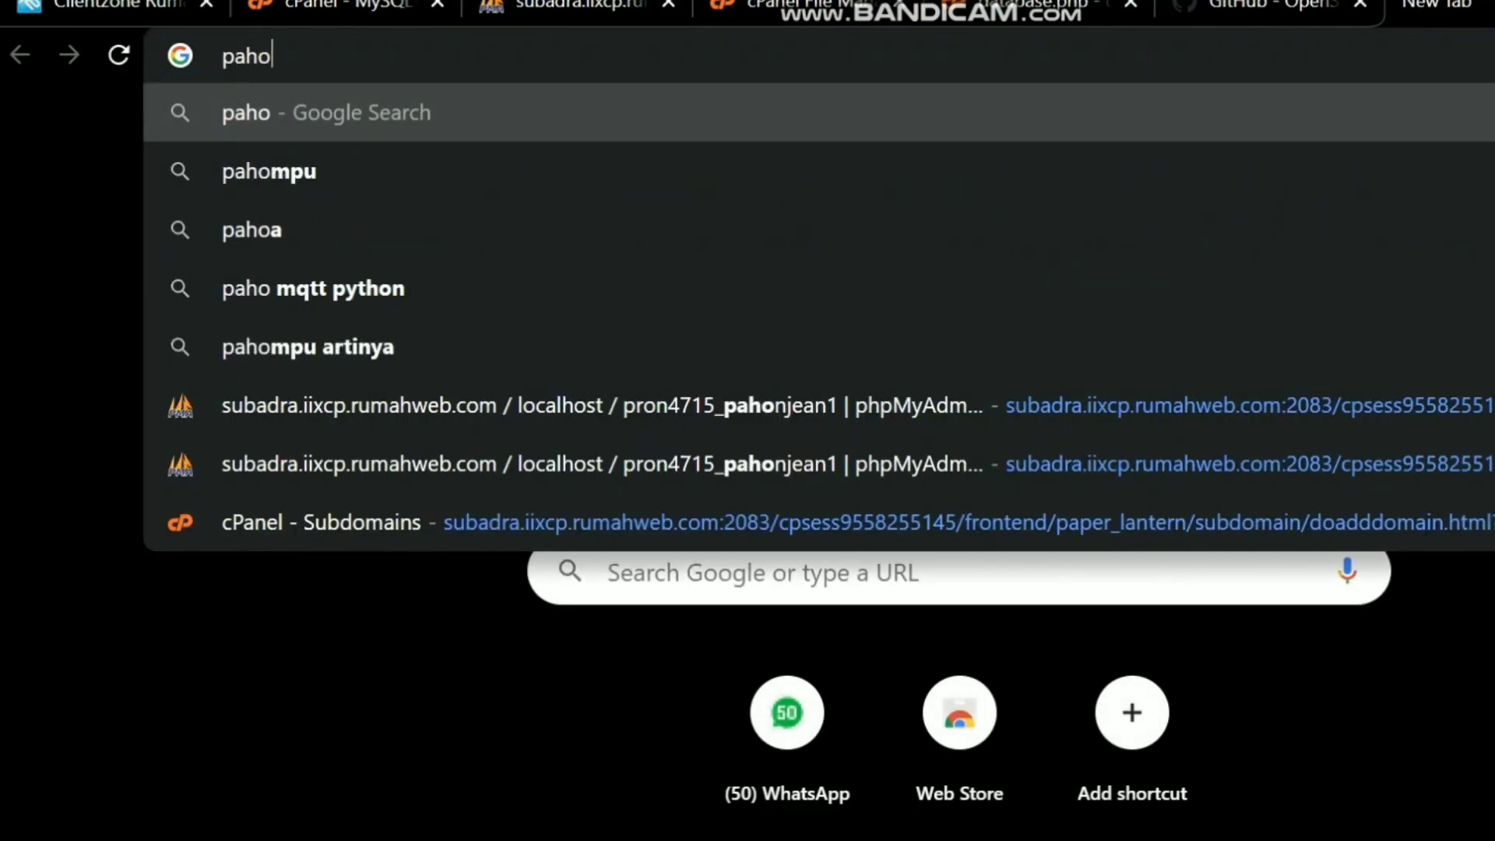
type("njean1@")
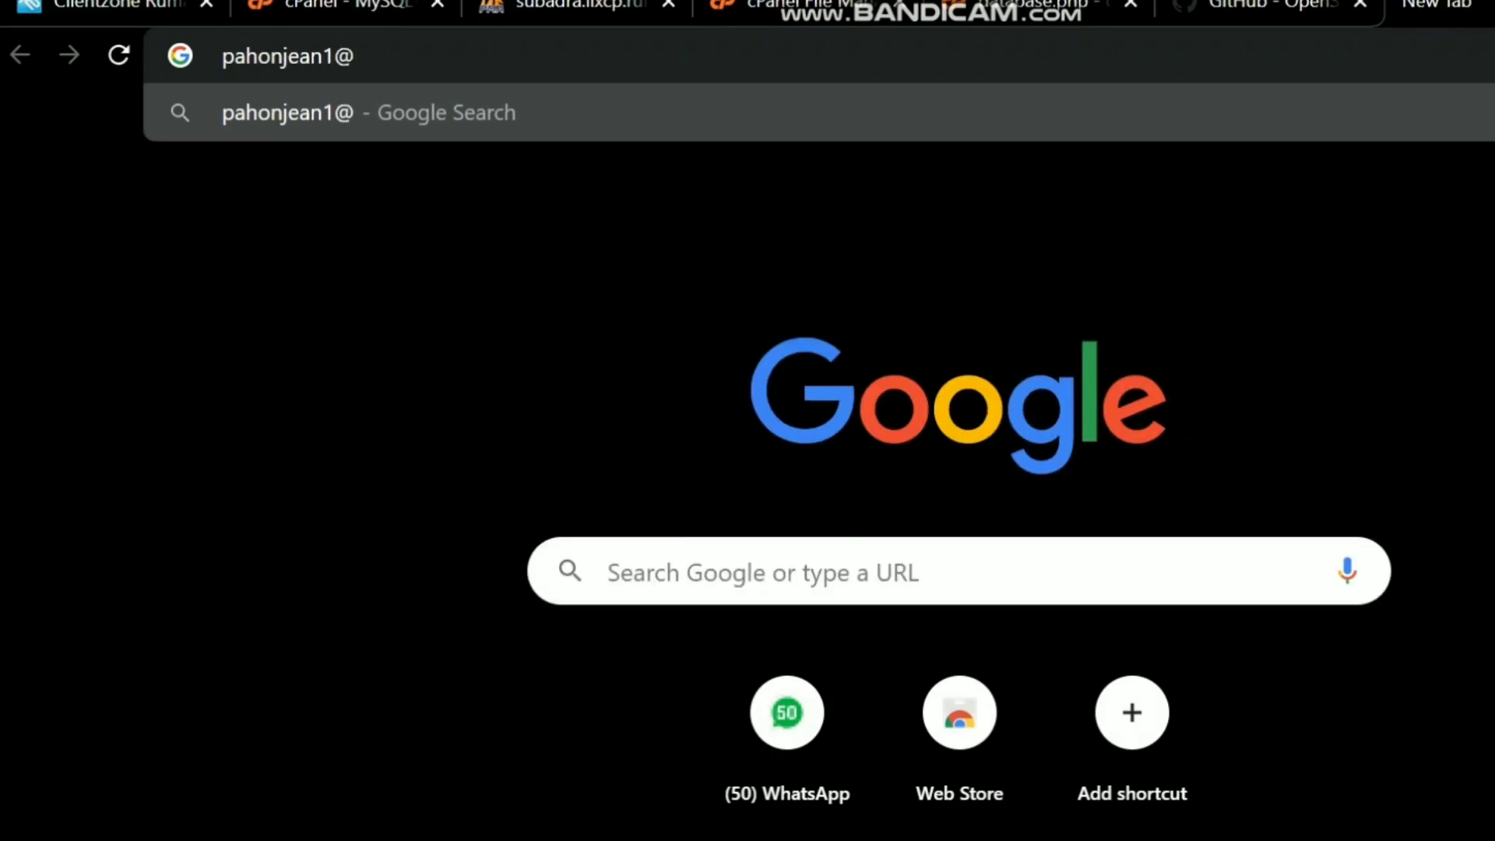
key("BackSpace")
type(".")
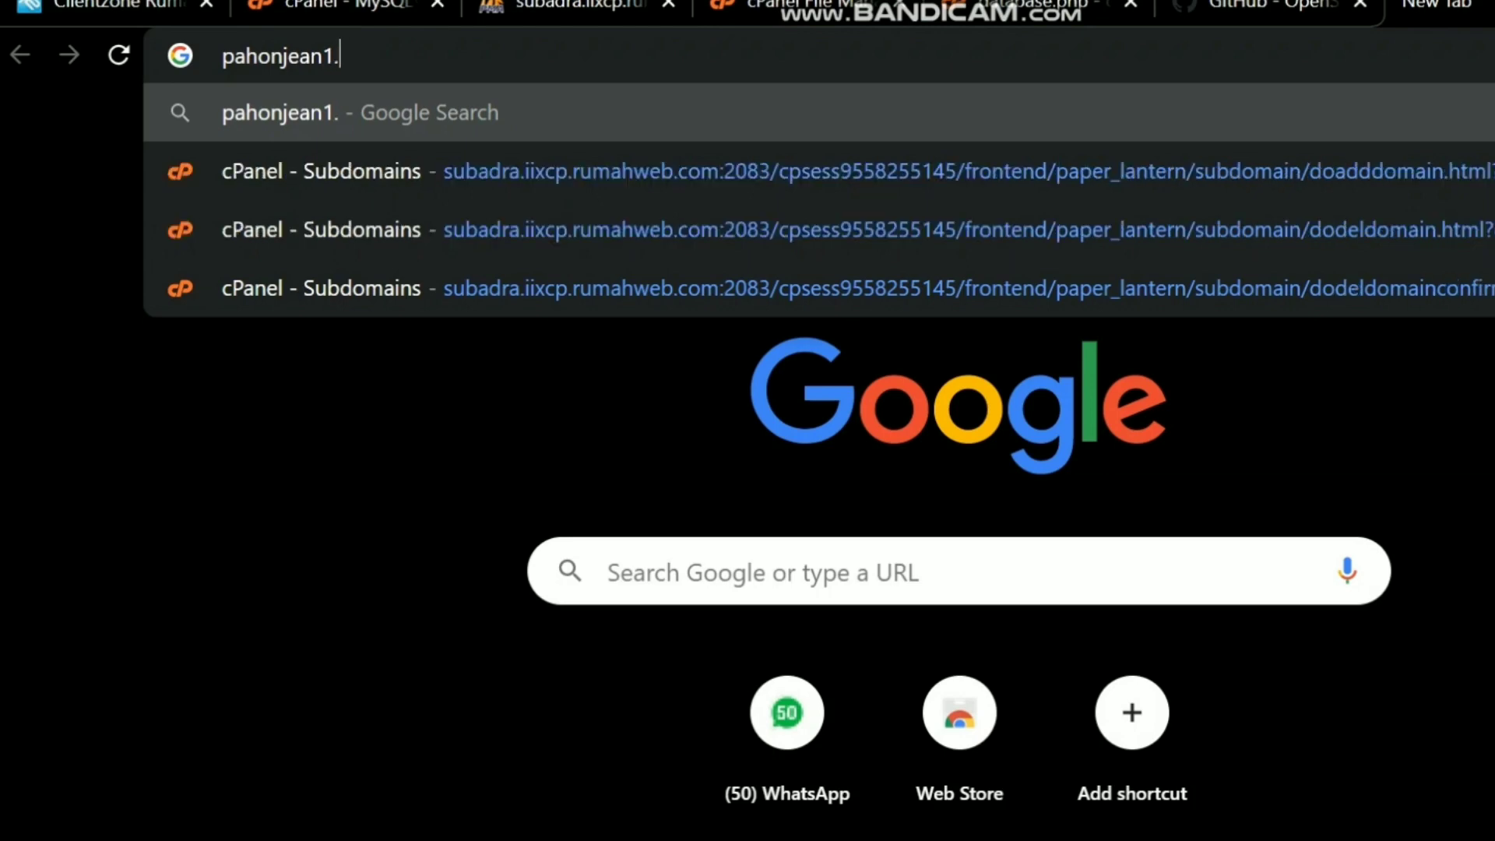
type("profti.o")
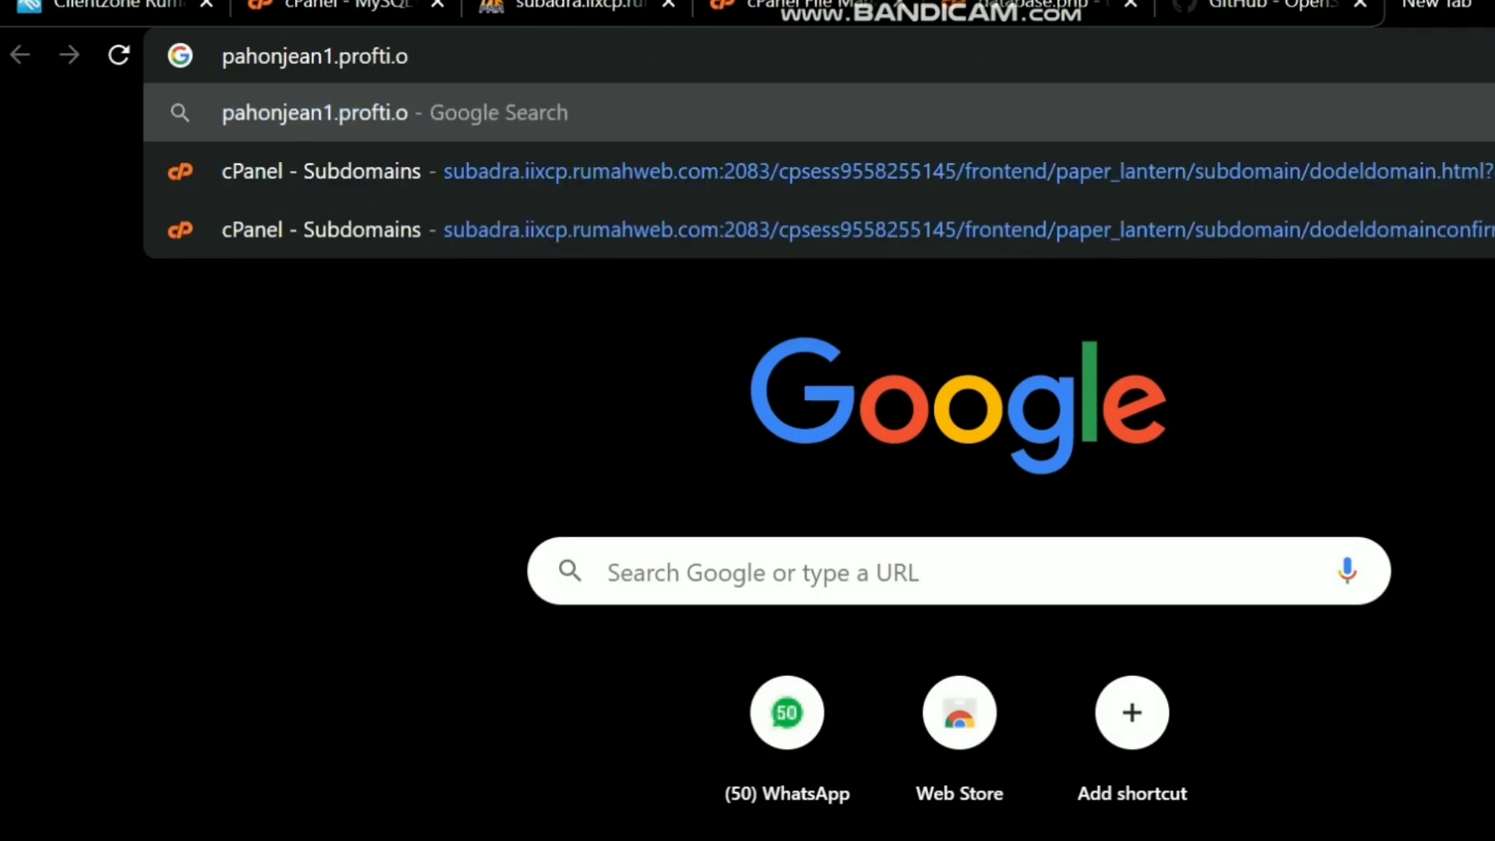
type("rg")
key("Return")
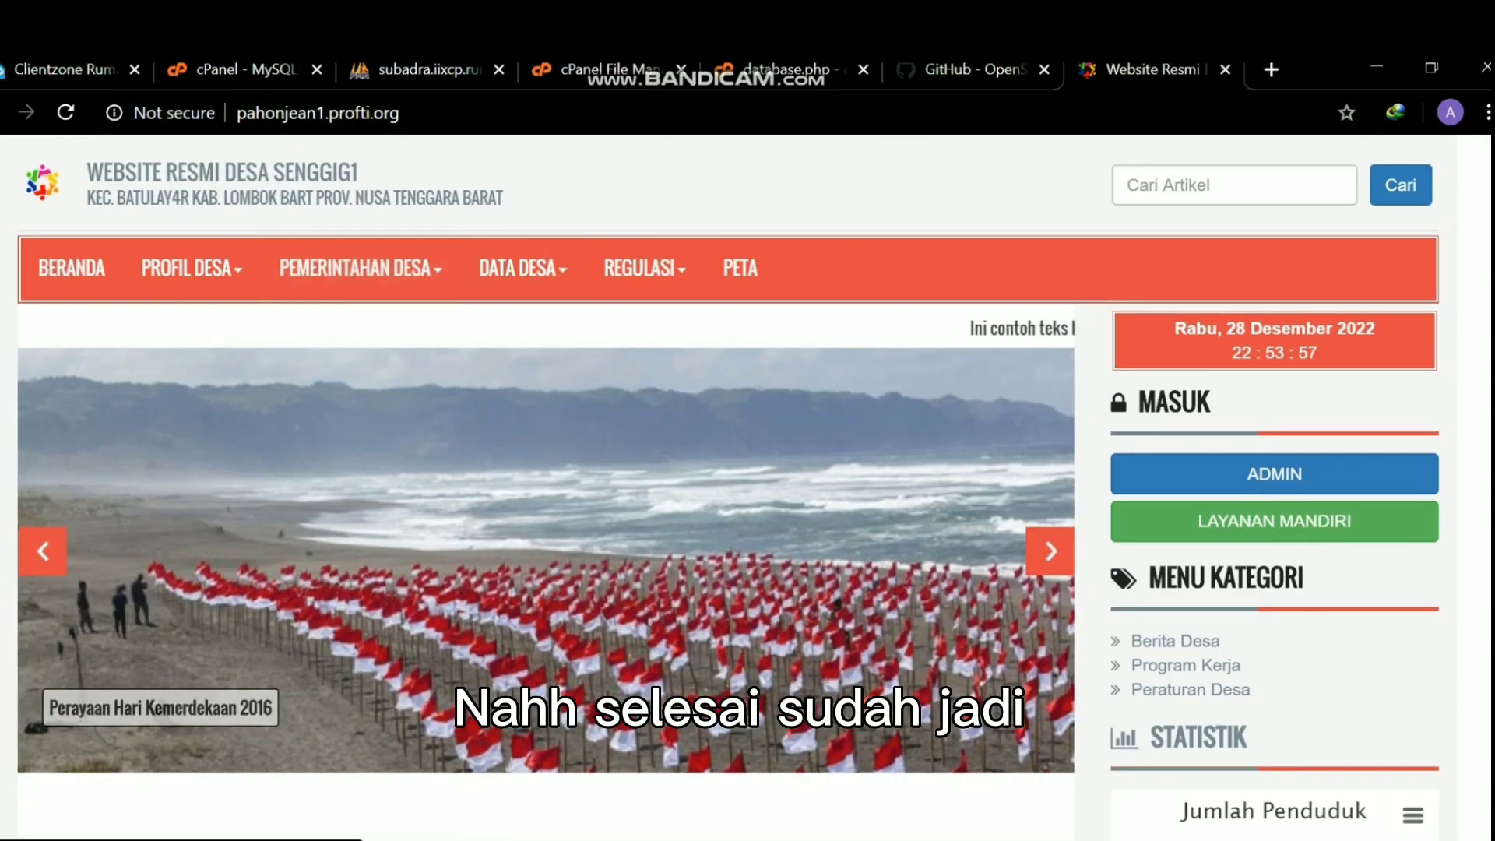
scroll(358, 257, "down", 8)
scroll(545, 467, "up", 4)
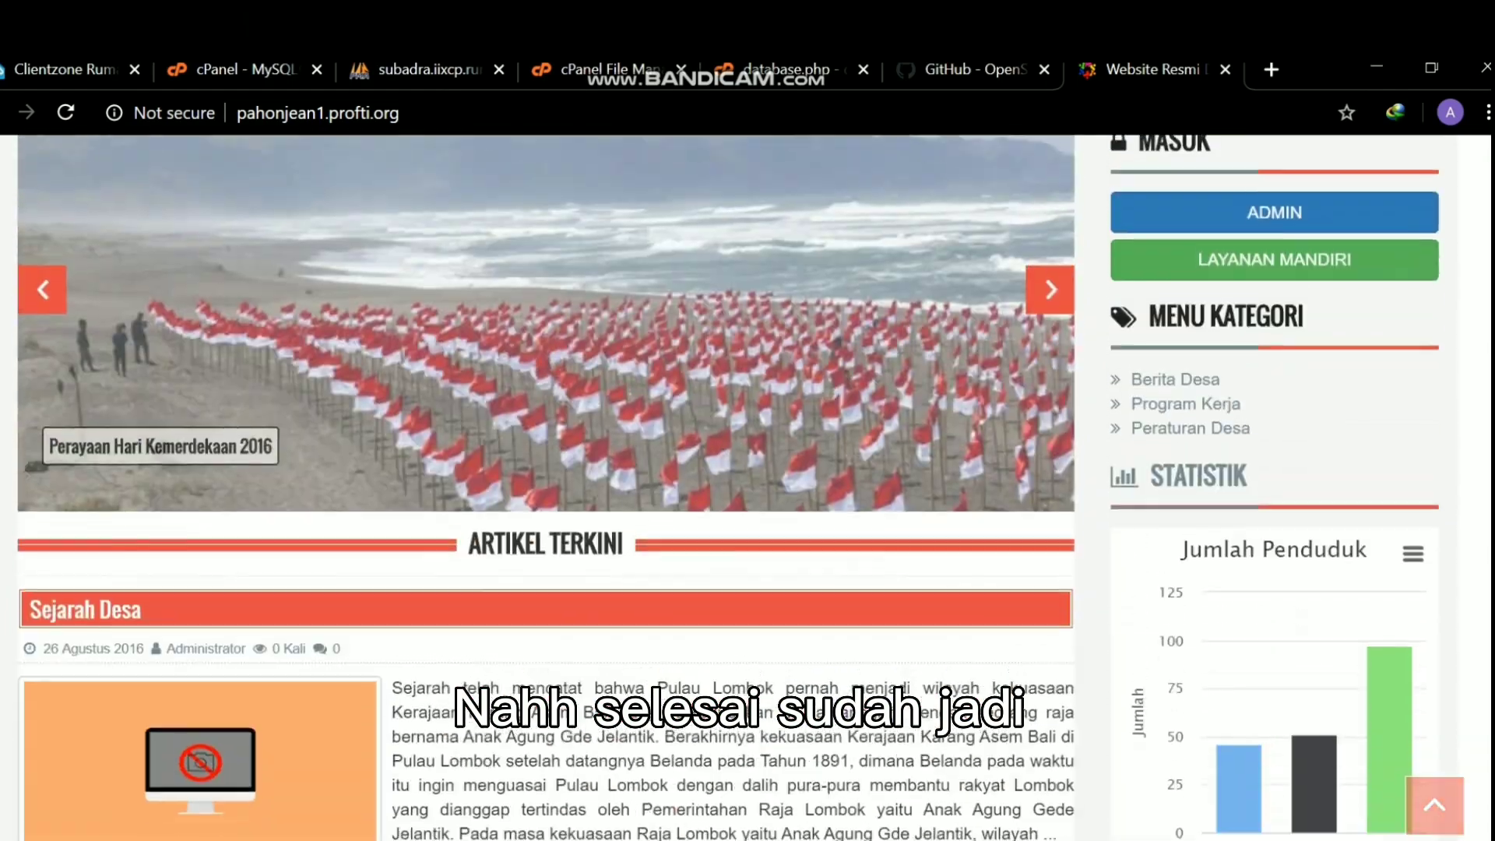
scroll(545, 467, "down", 7)
scroll(545, 467, "down", 9)
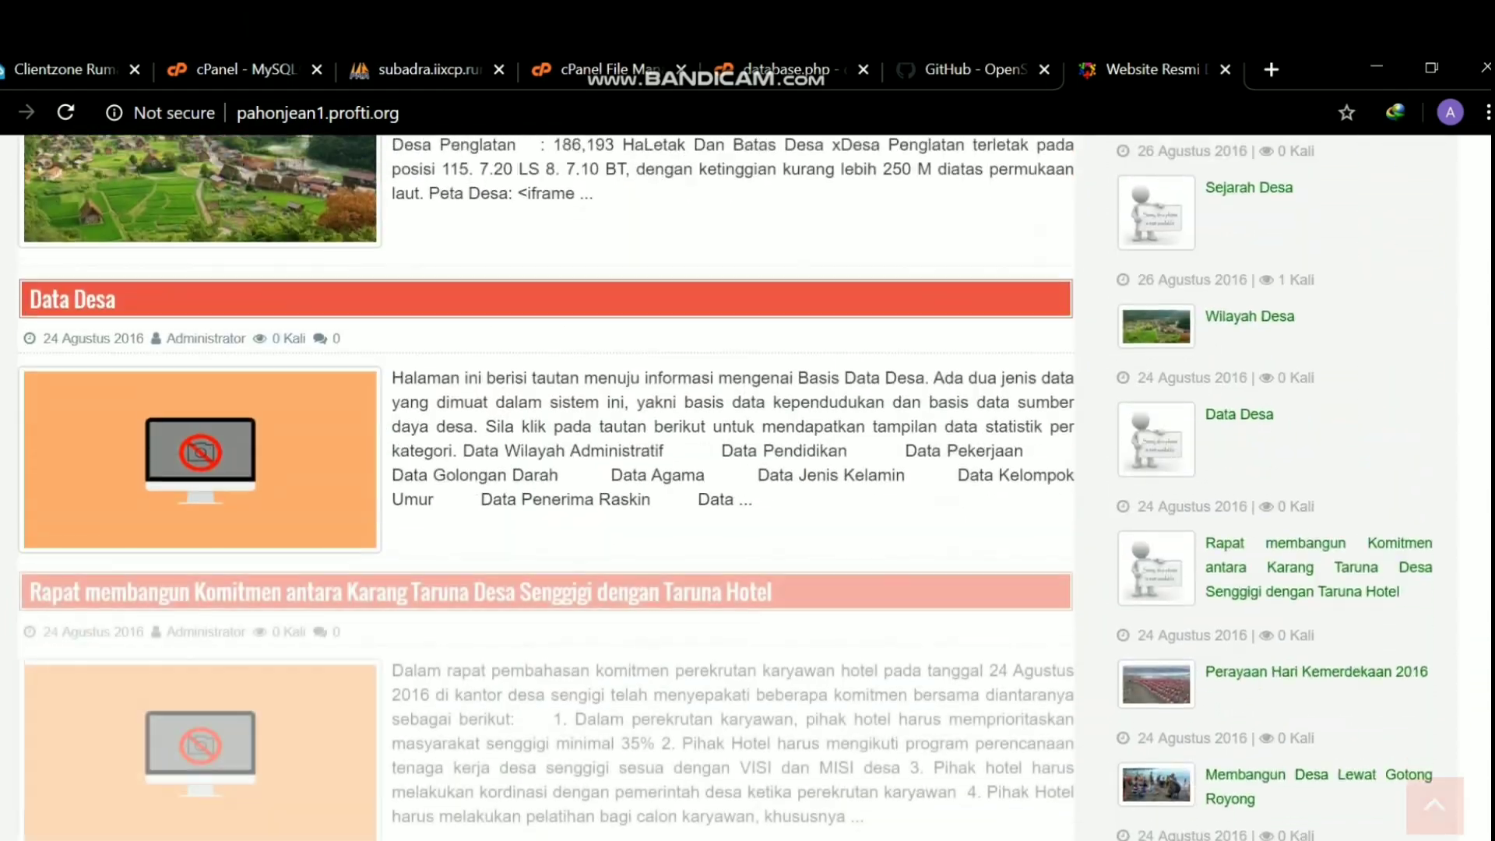
scroll(545, 467, "up", 9)
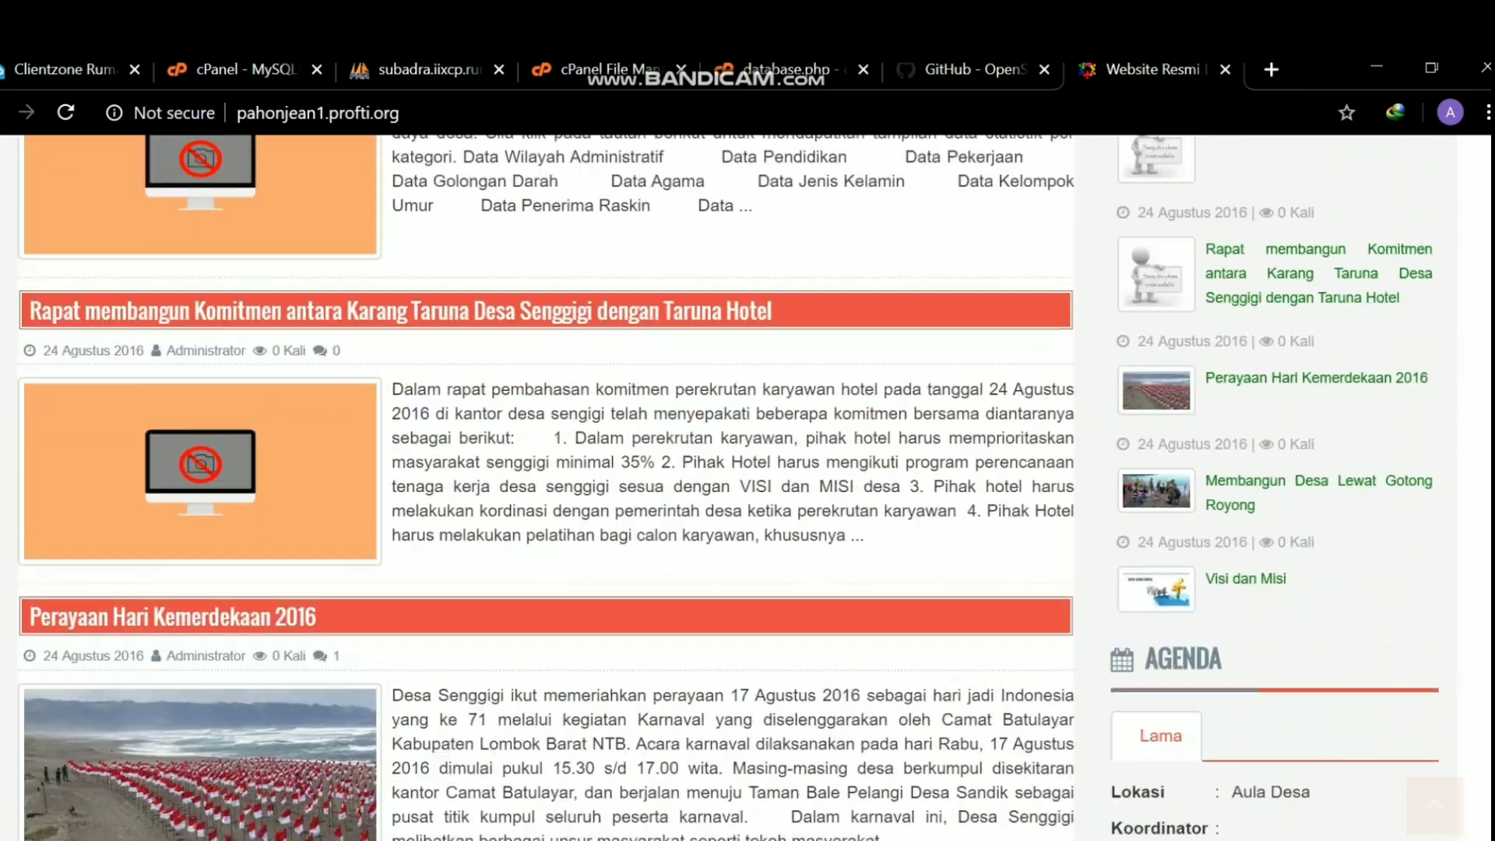